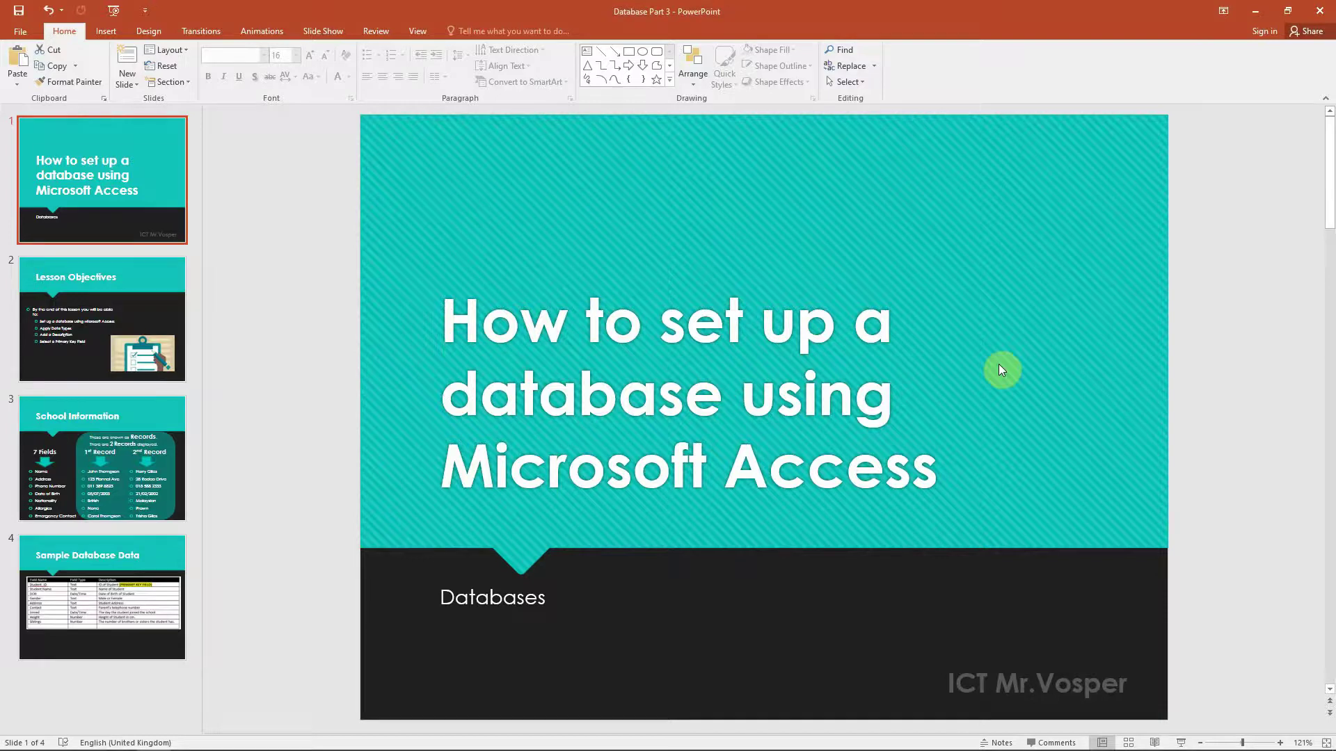
- Play the presentation in Reading View and advance to slide 3, School Information
left_click(1154, 743)
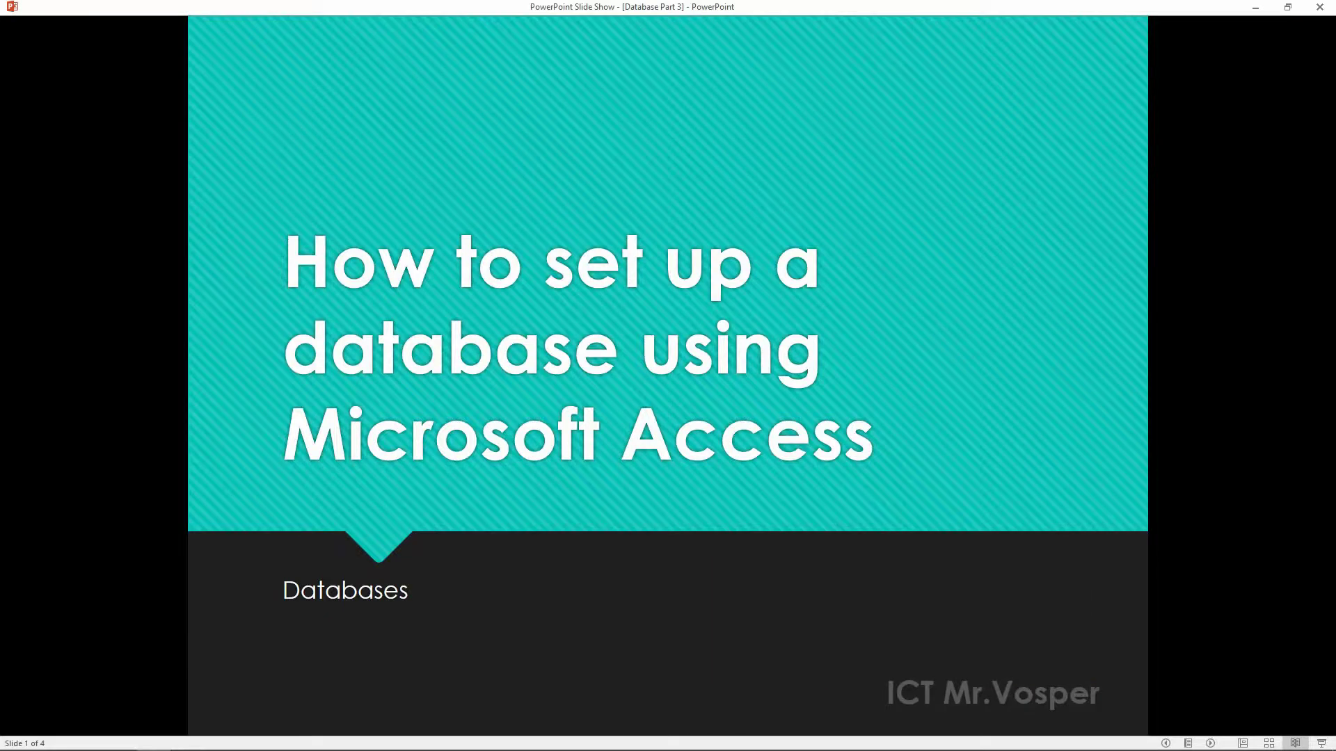
key("Right")
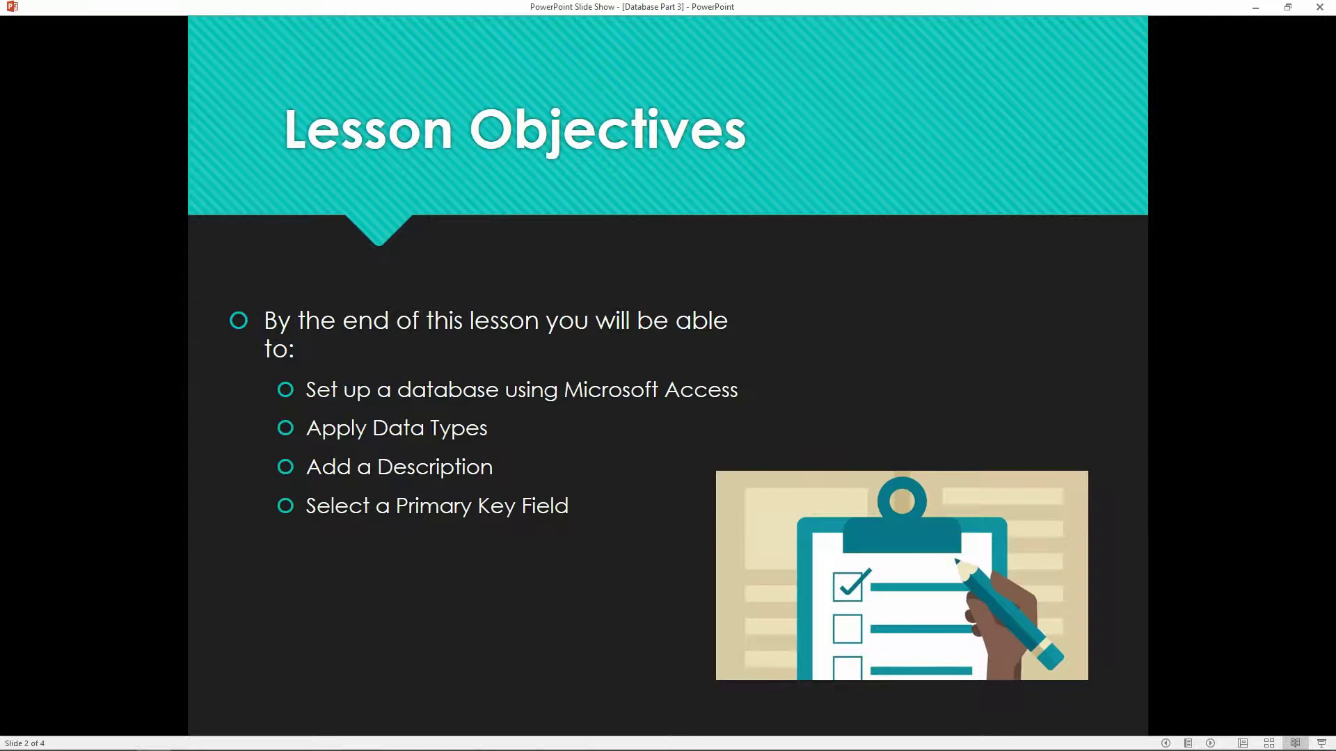
key("Right")
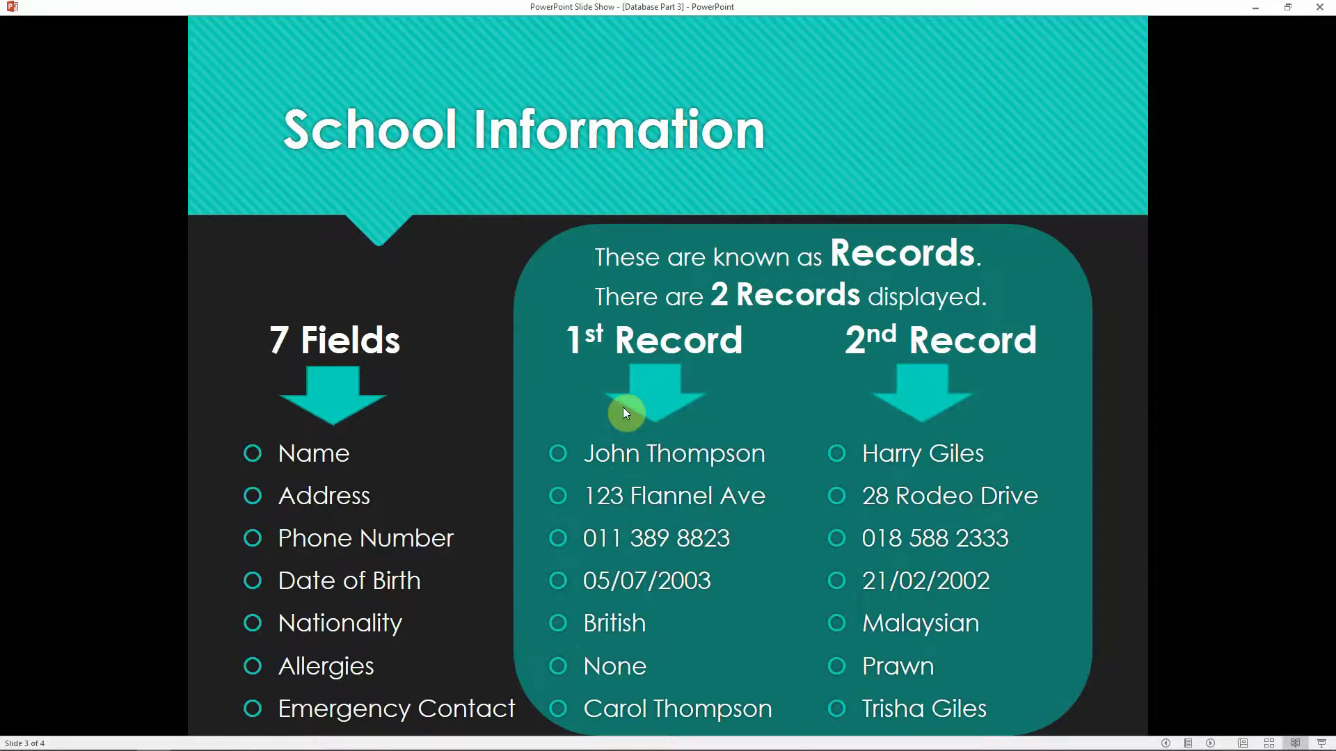
- Advance the slide show to slide 4, Sample Database Data
left_click(635, 463)
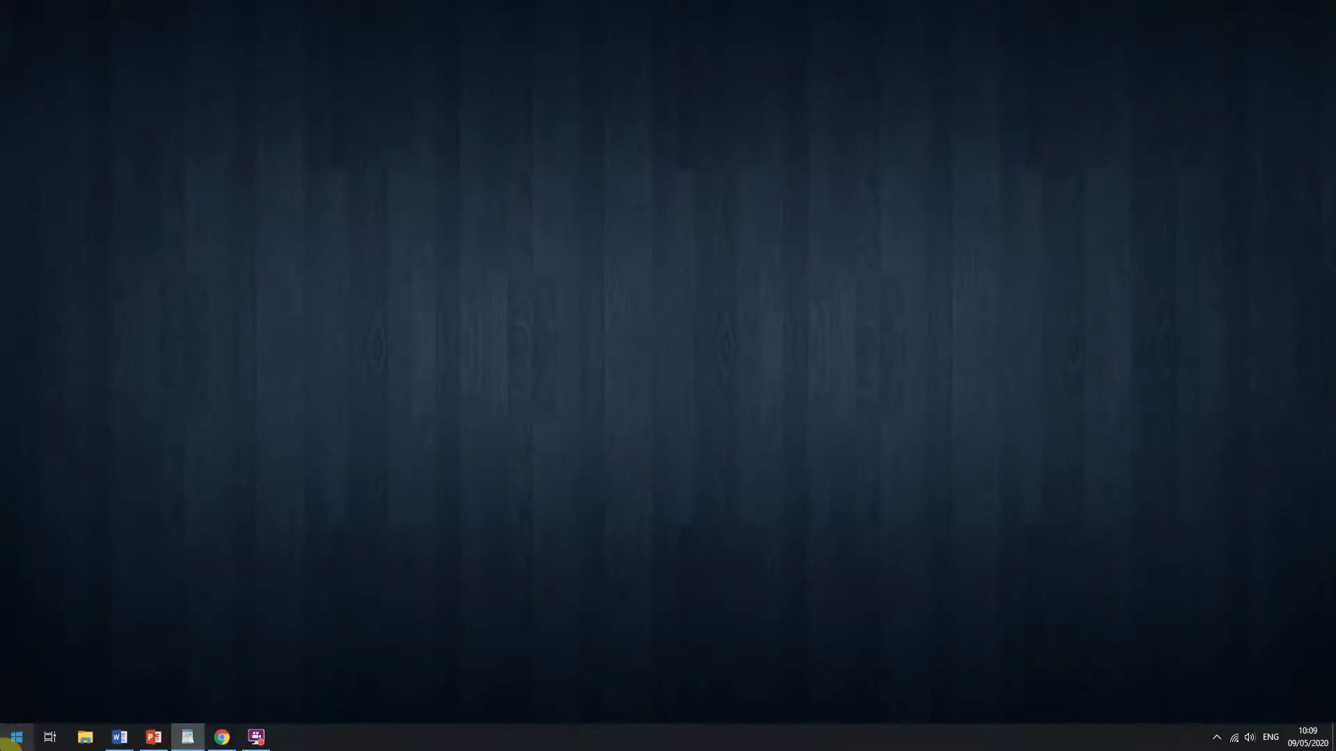
- Launch Access from the Start menu and choose the Blank desktop database template
left_click(16, 736)
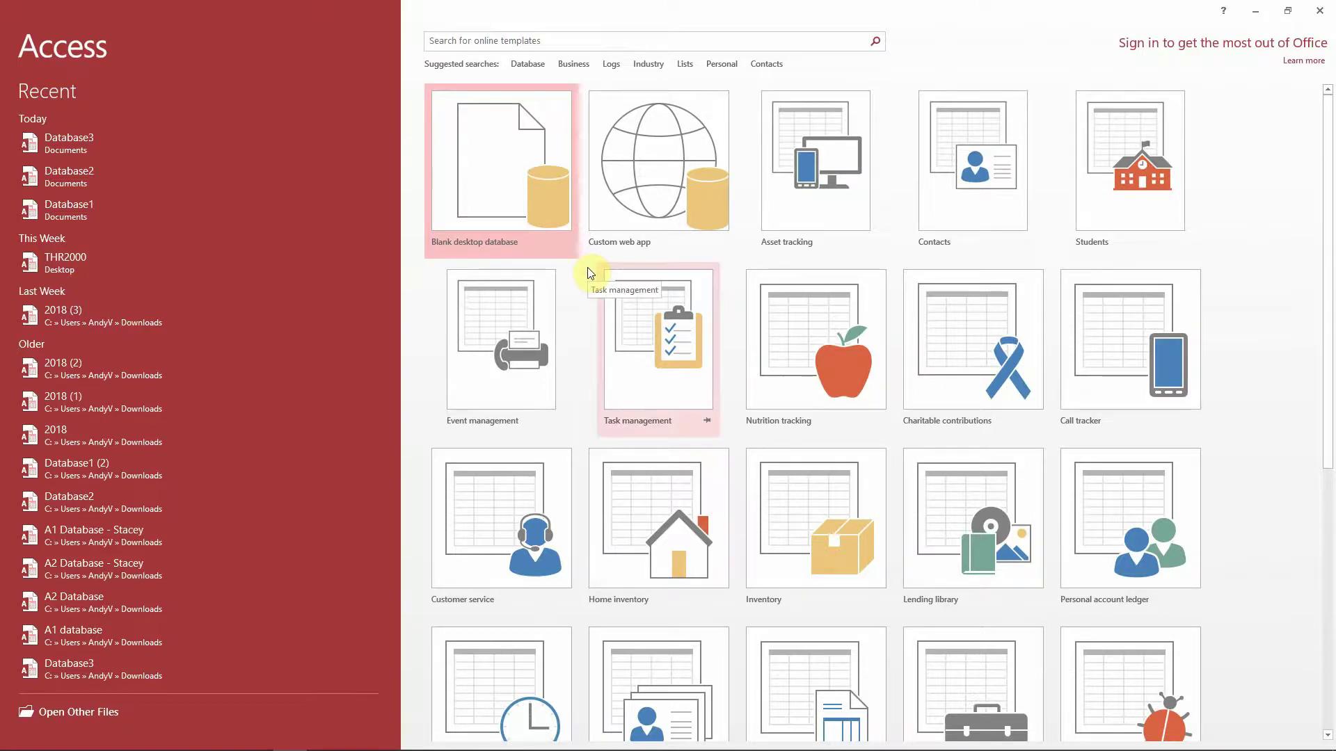
left_click(519, 194)
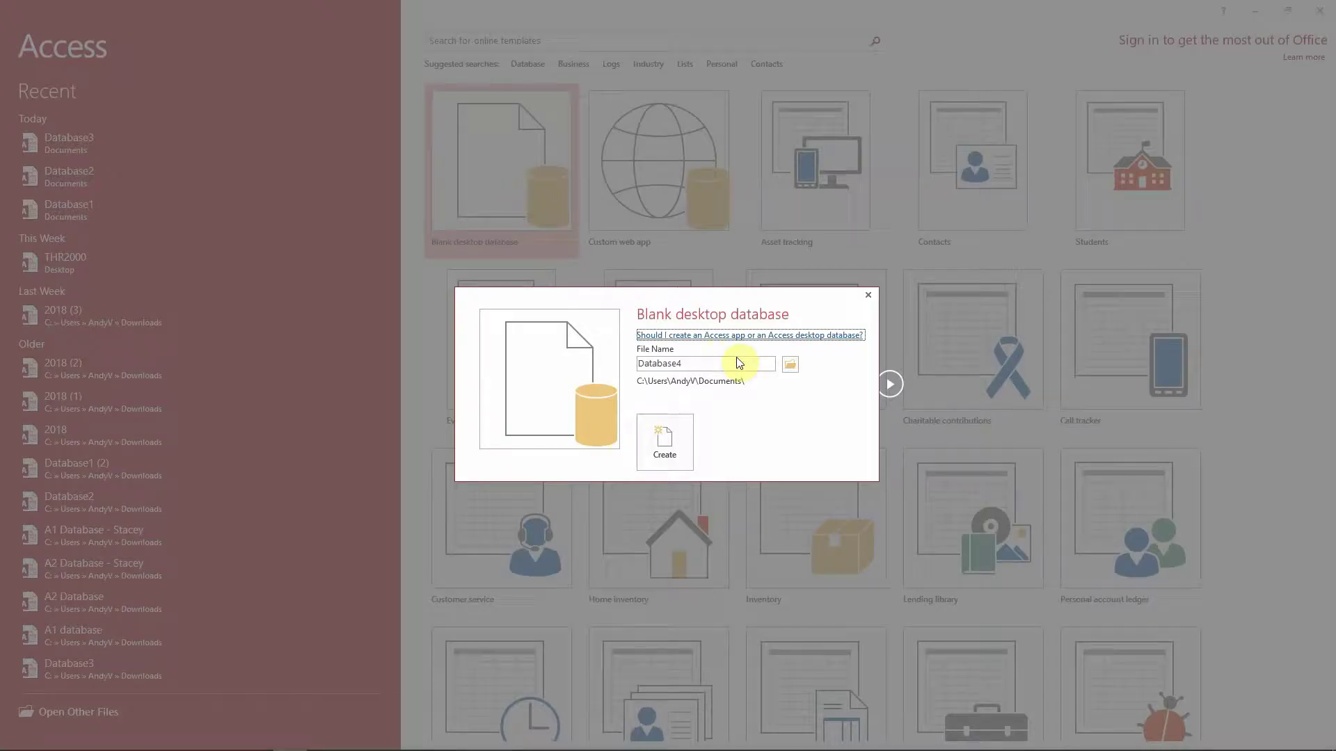
- Replace the default name Database4 with Students and create the database in Documents
left_click(731, 365)
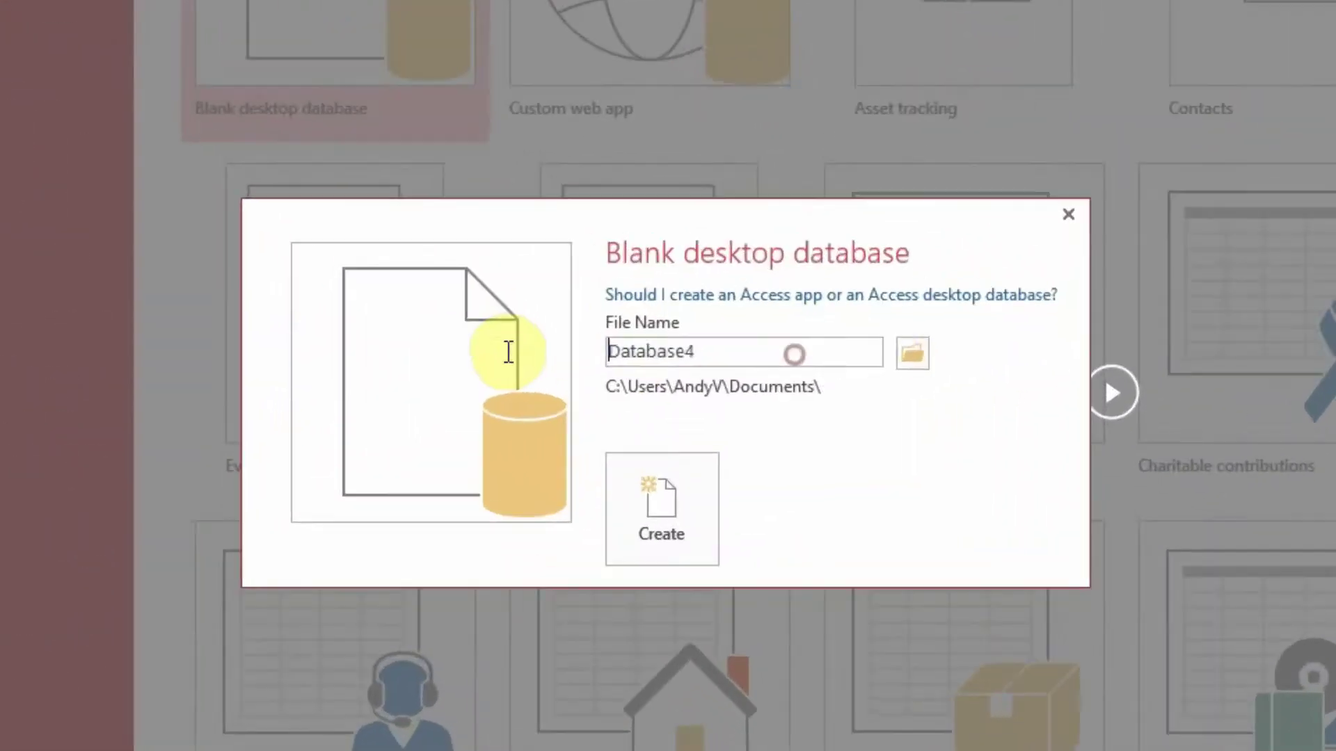
double_click(862, 352)
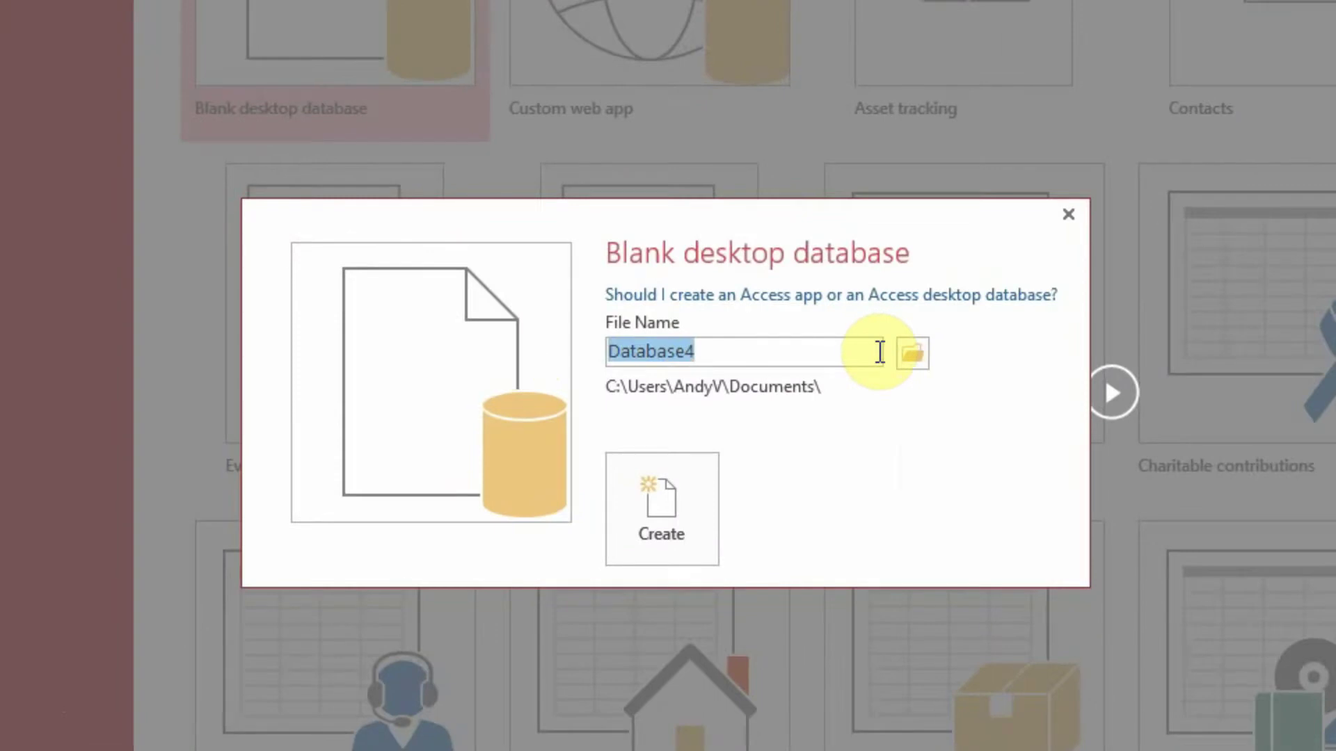
type("Students")
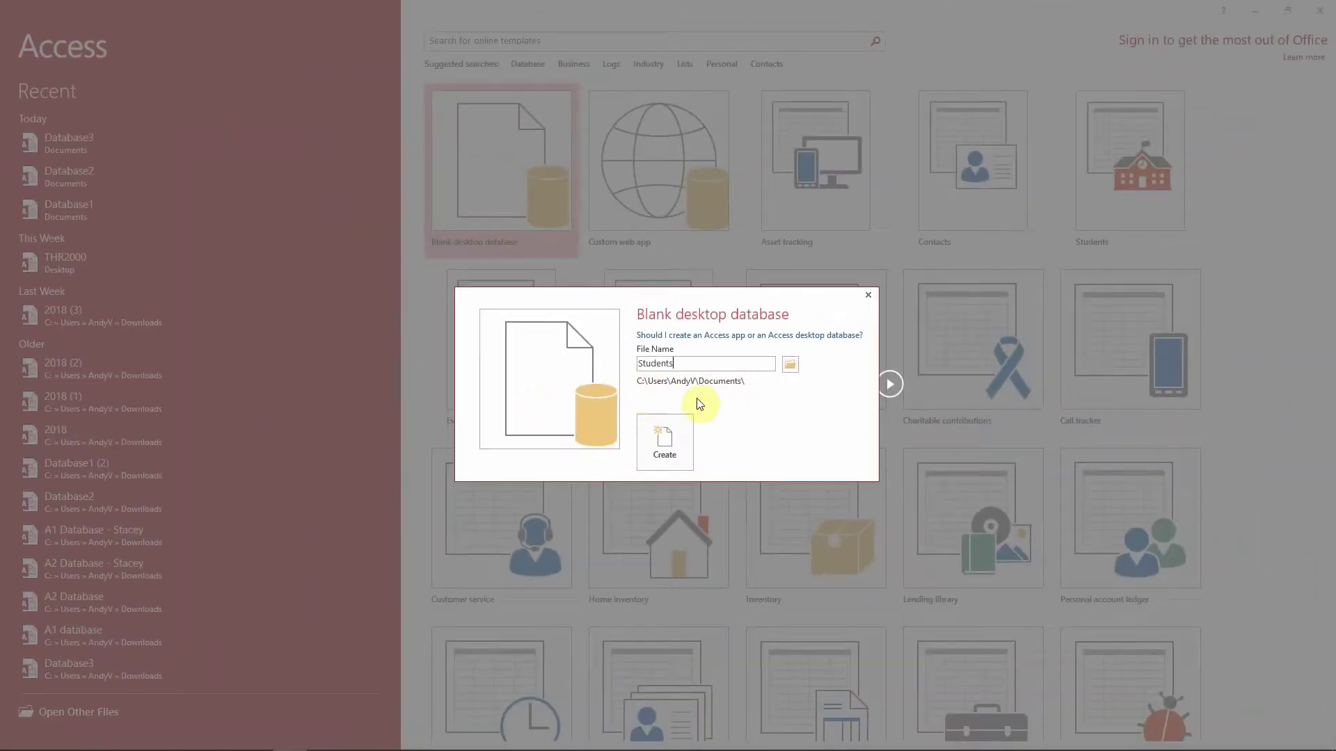
left_click(668, 445)
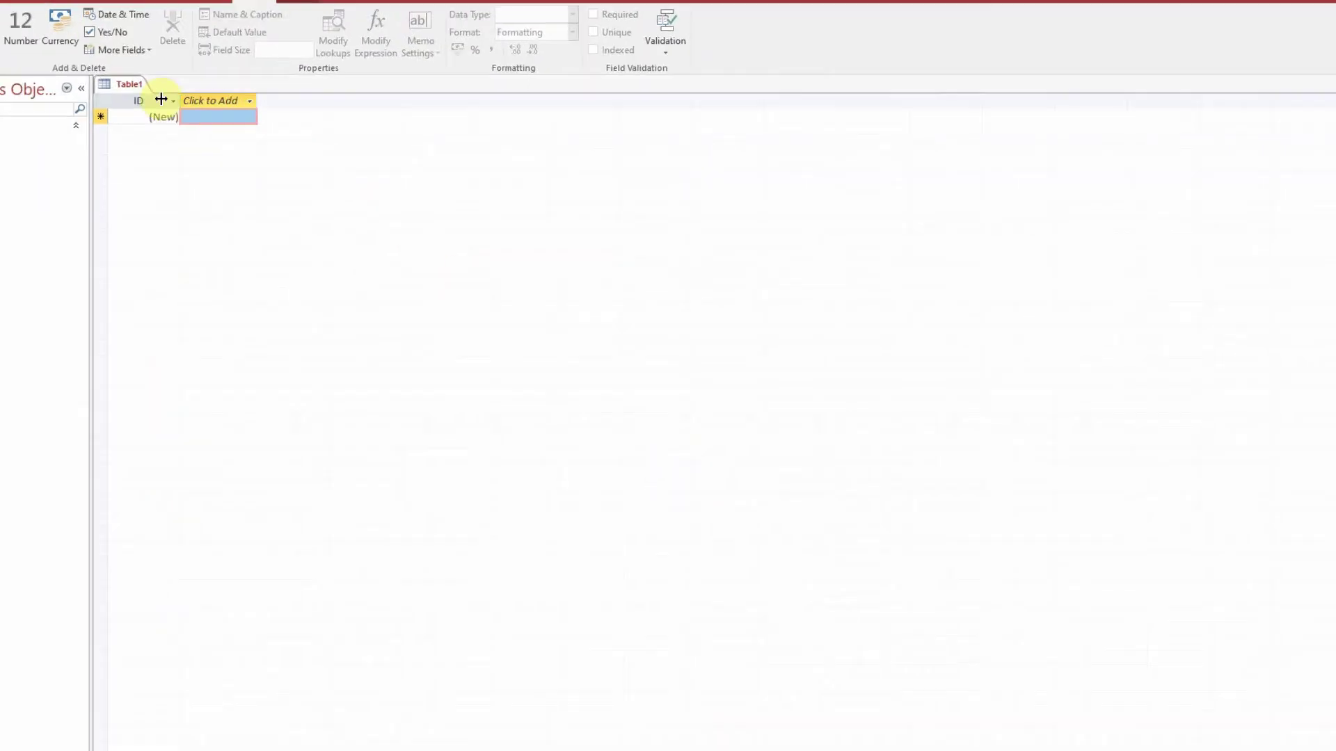
- Save the new empty table under the name Year8
key("ctrl+s")
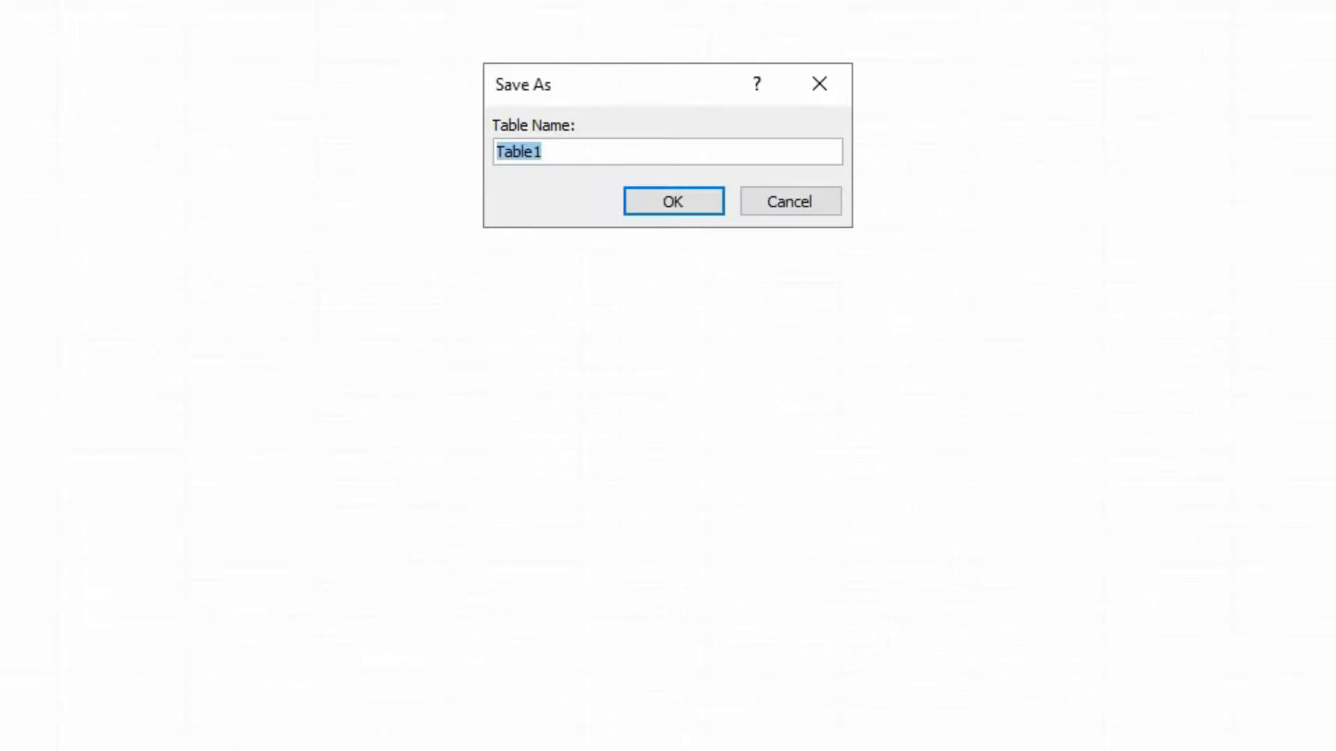
type("Year")
key("BackSpace")
type("r8")
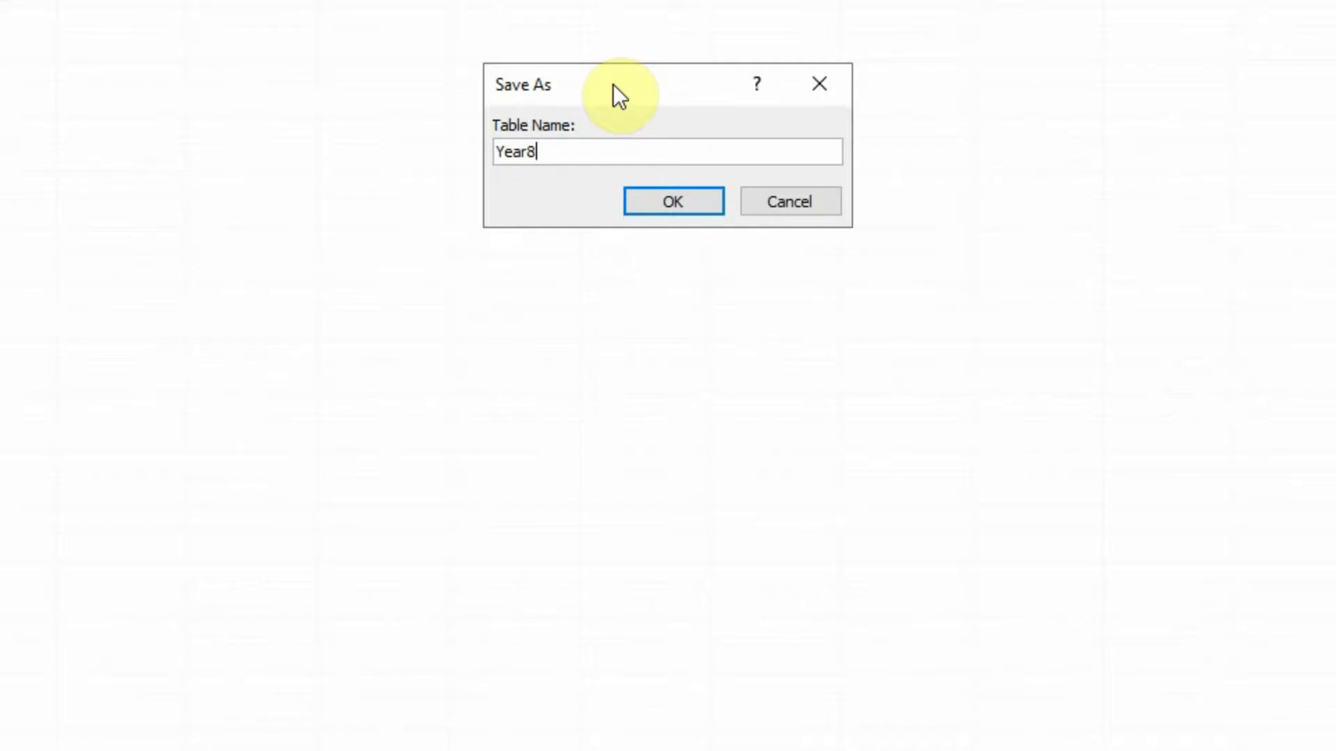
left_click(661, 208)
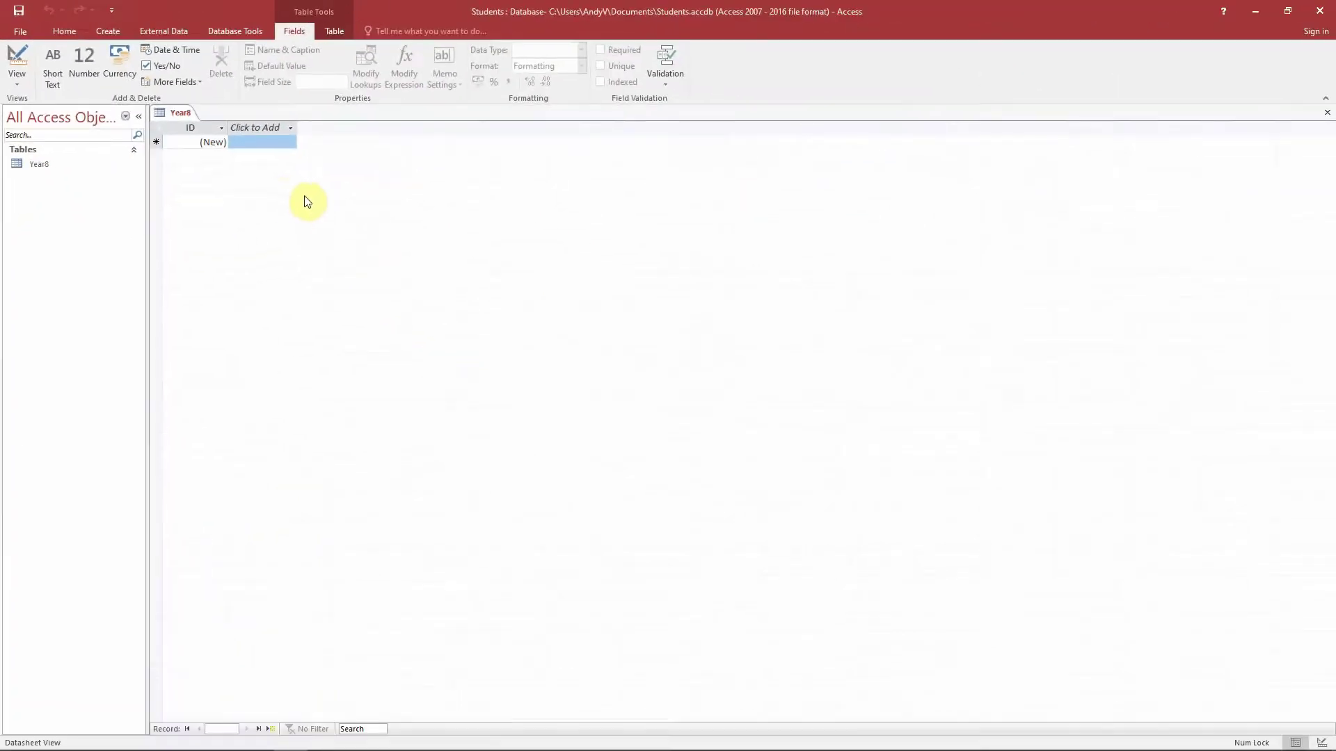
- Switch the Year8 table to Design View, then go back to the Sample Database Data slide
left_click(1319, 743)
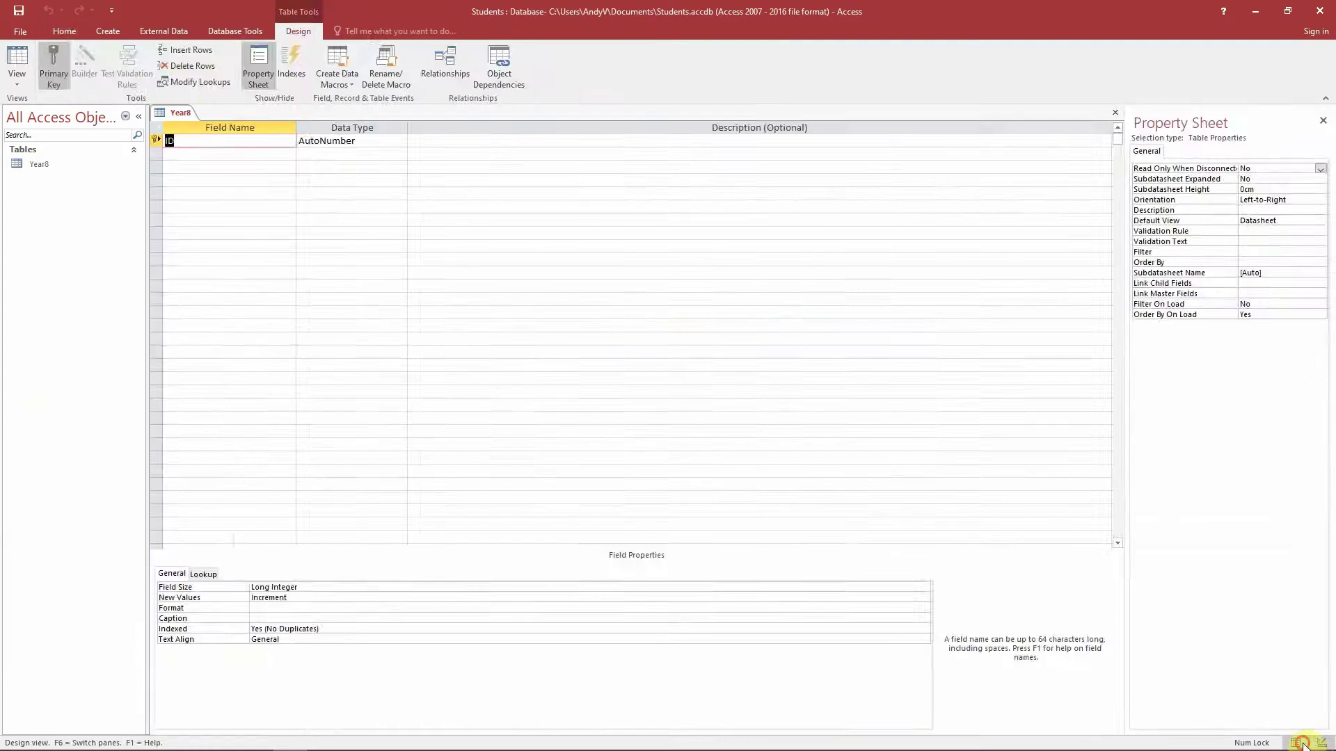
left_click(1299, 743)
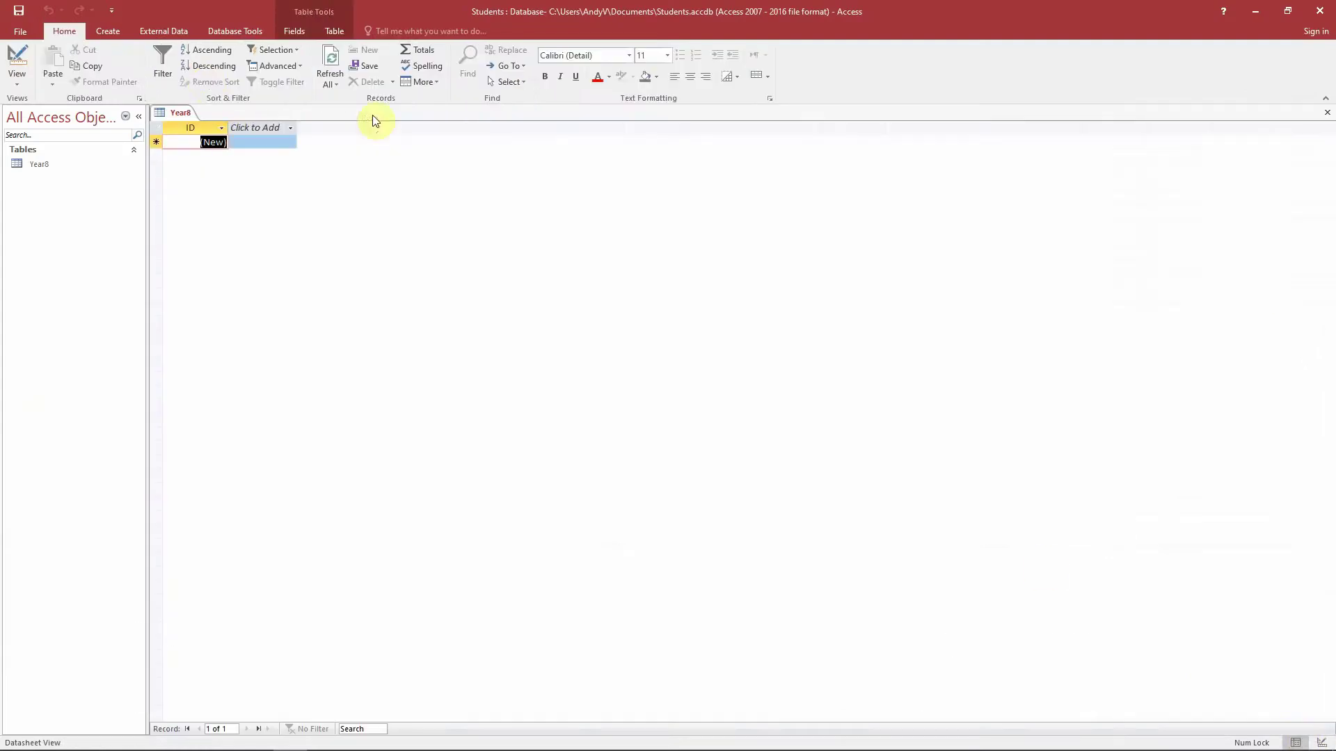
left_click(16, 82)
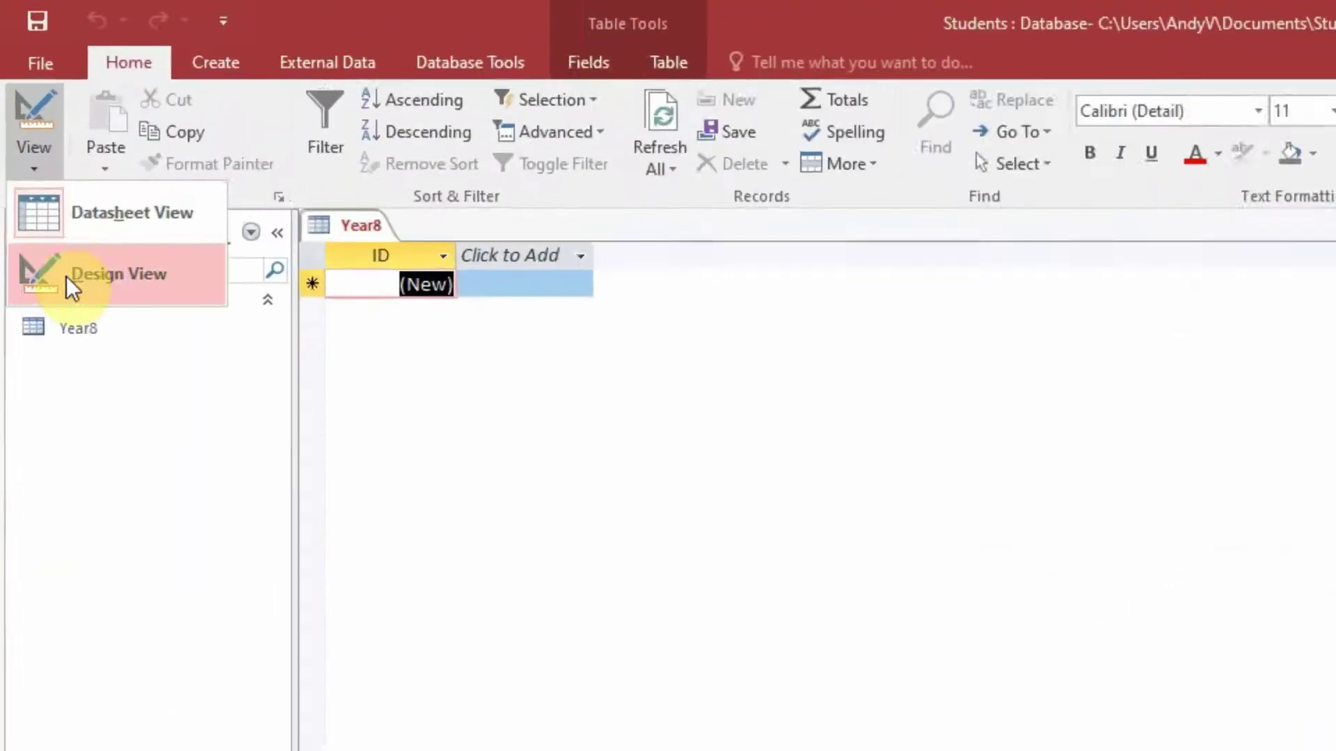
left_click(65, 277)
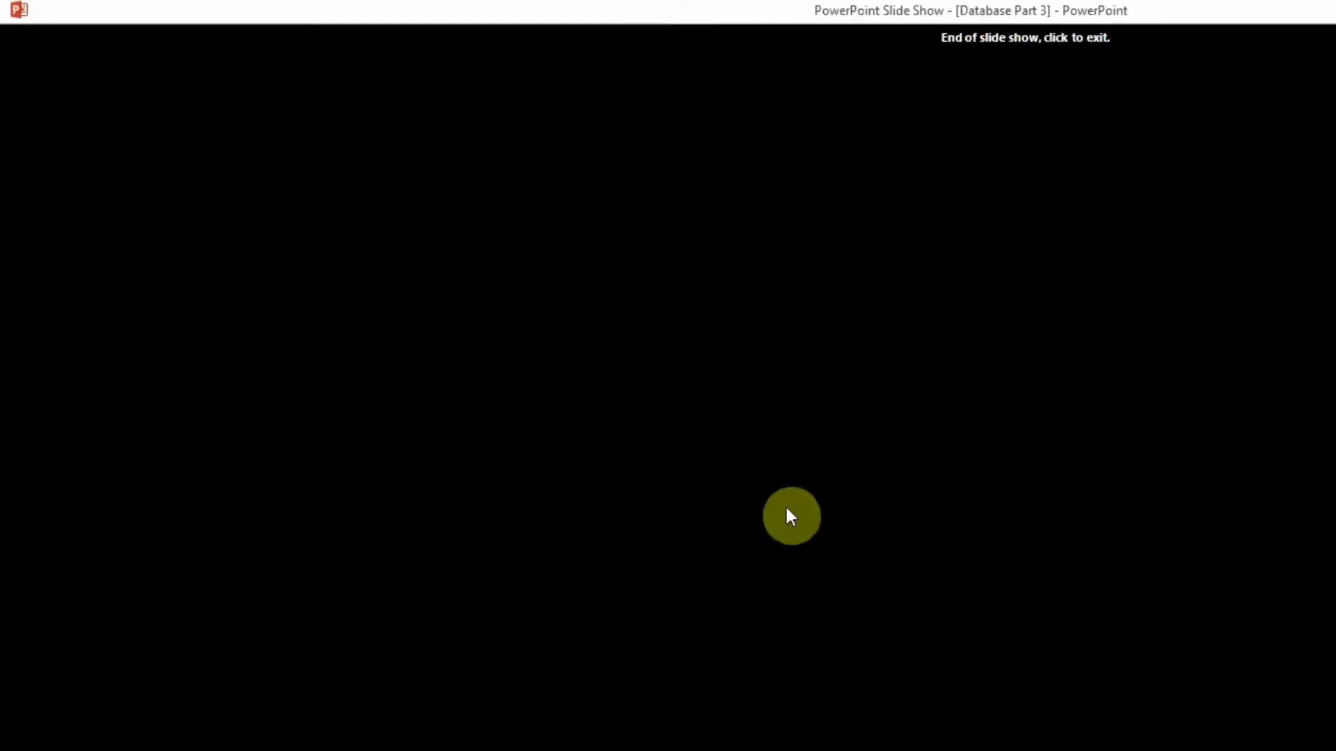
key("Left")
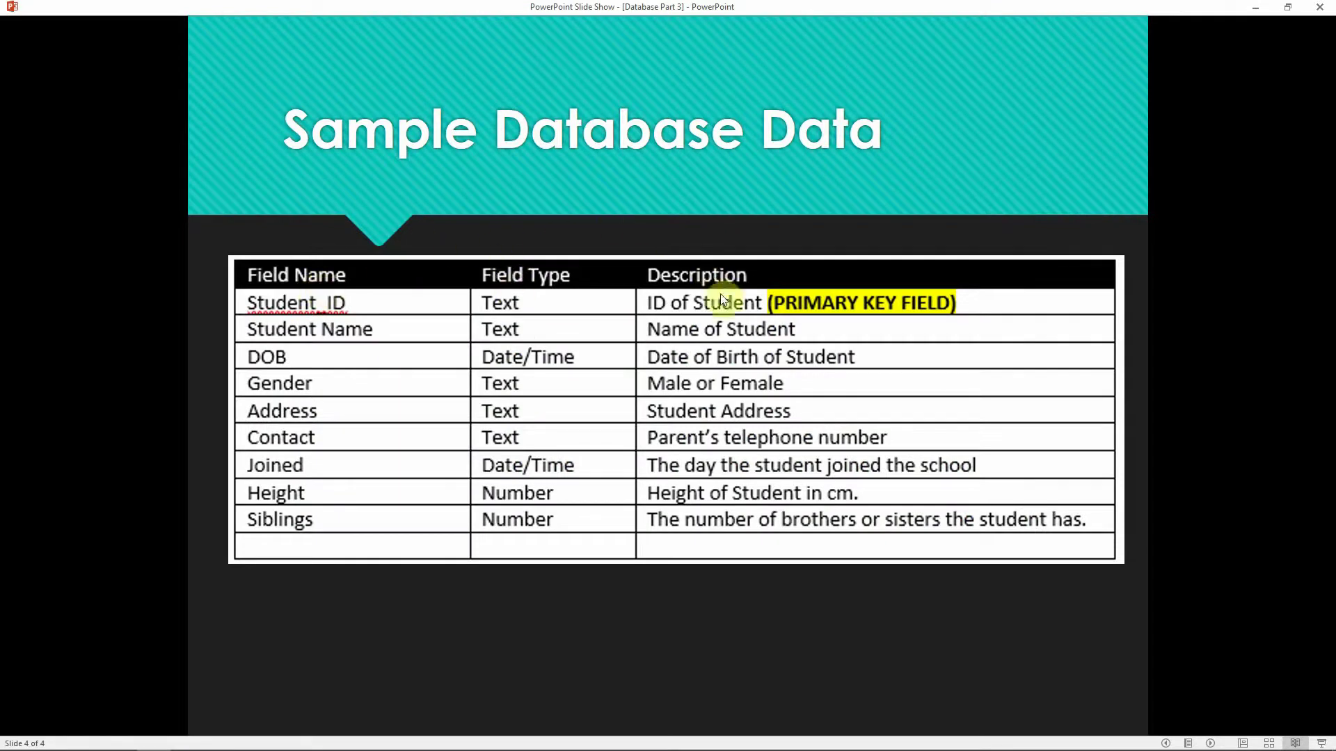
- Bring Access back to the front with the Year8 Design View showing
left_click(324, 737)
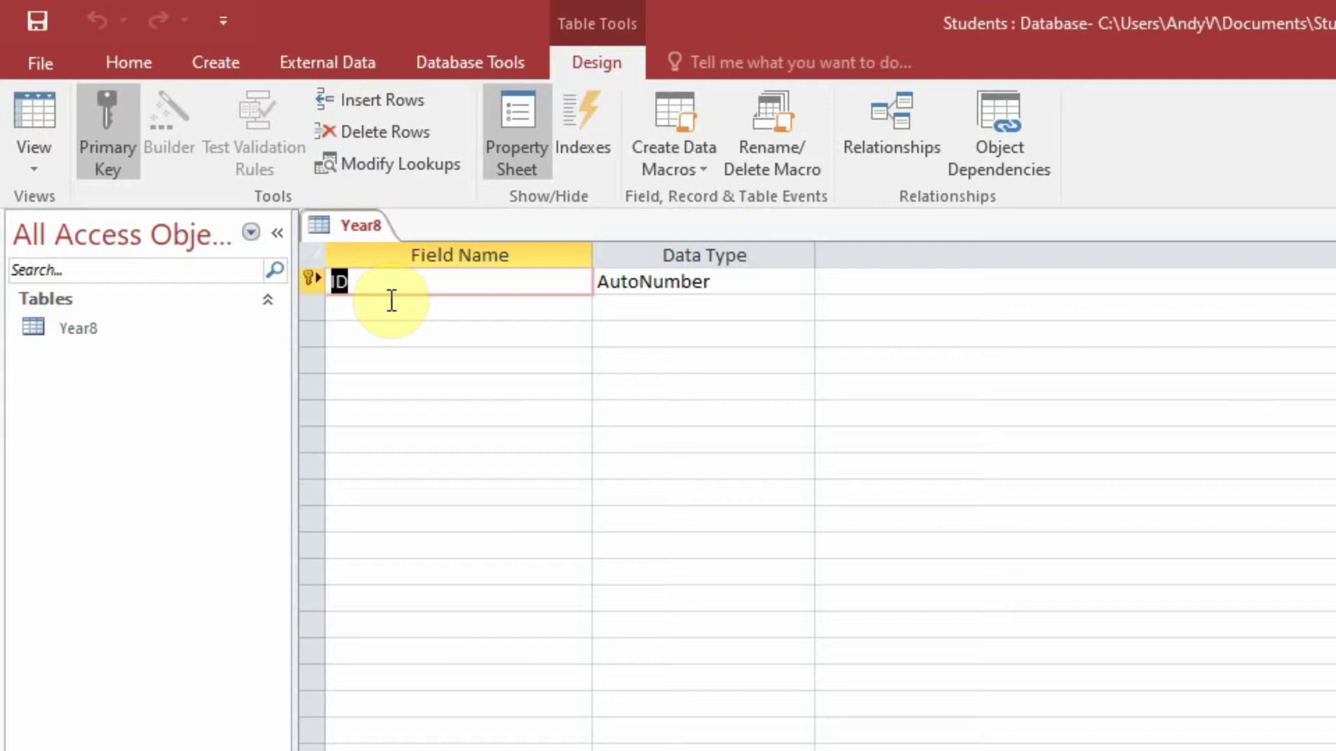
- Delete the ID field row from Year8, confirming removal of its primary key
left_click(365, 282)
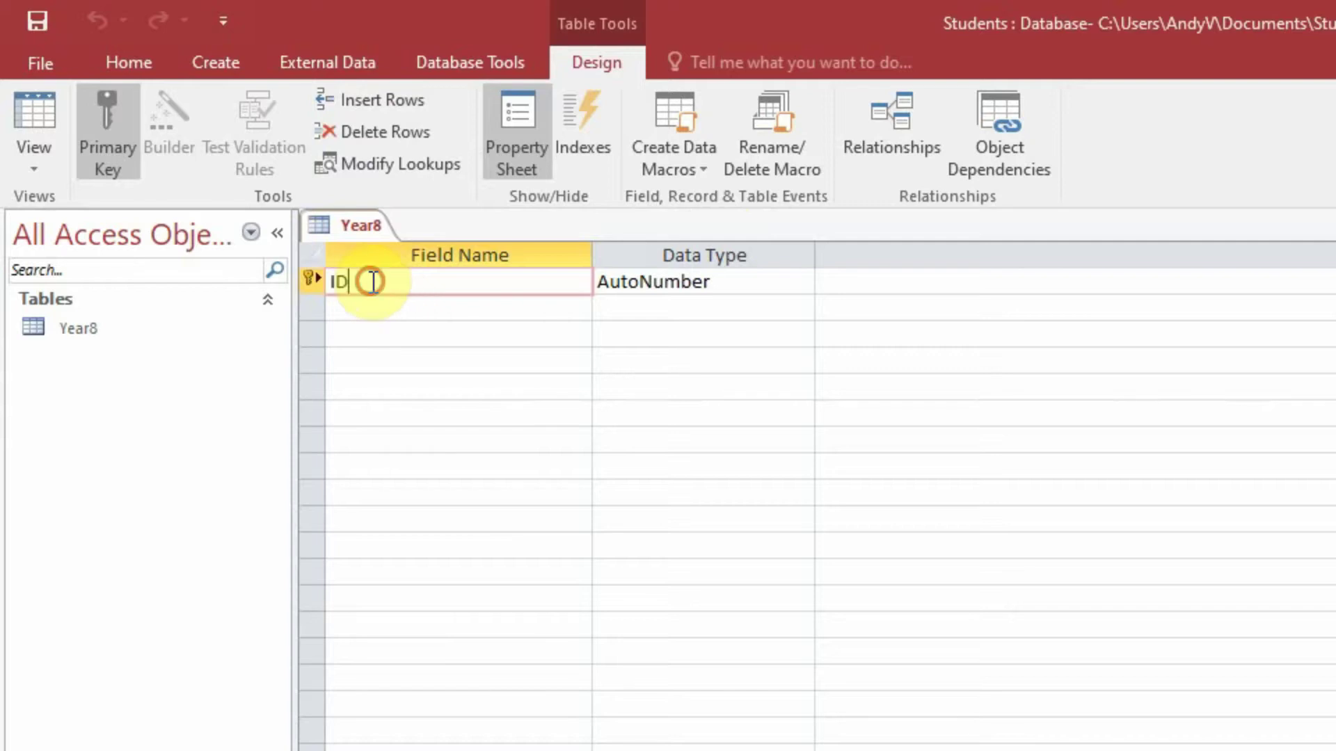
left_click(663, 287)
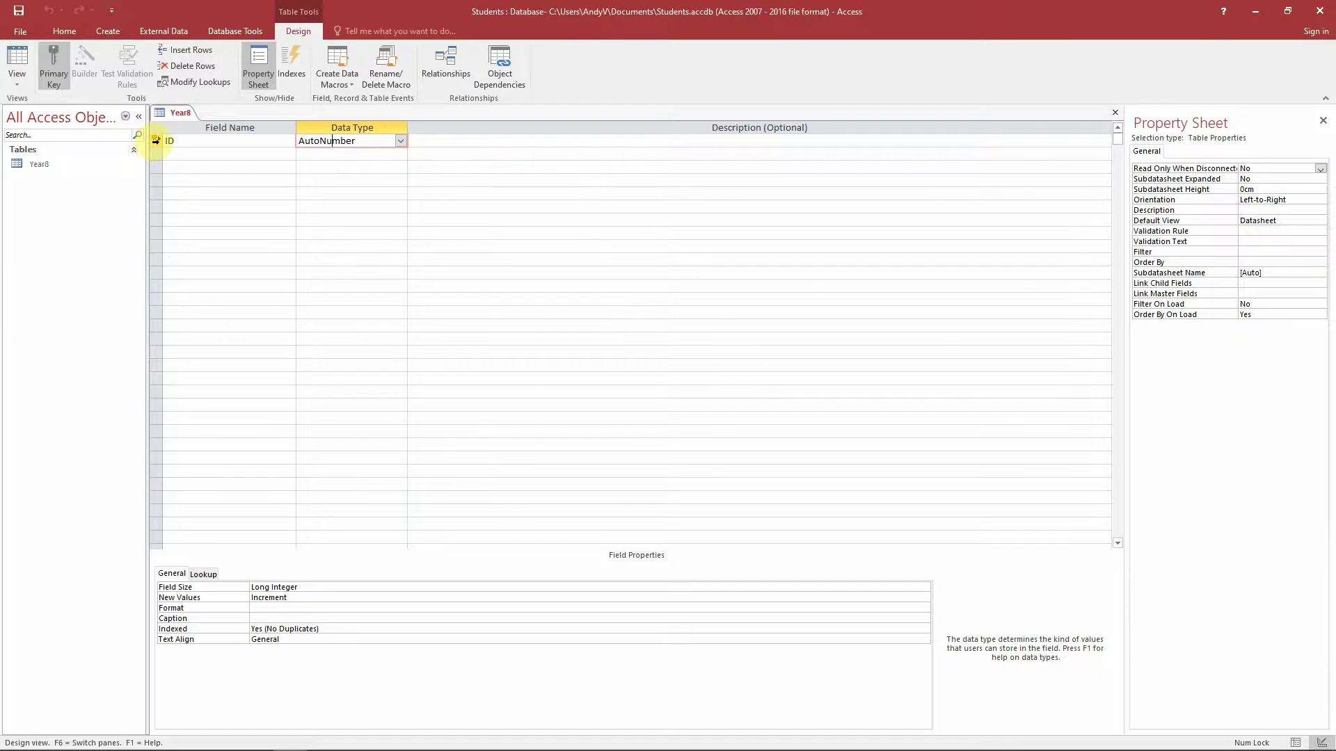
left_click(154, 141)
right_click(156, 142)
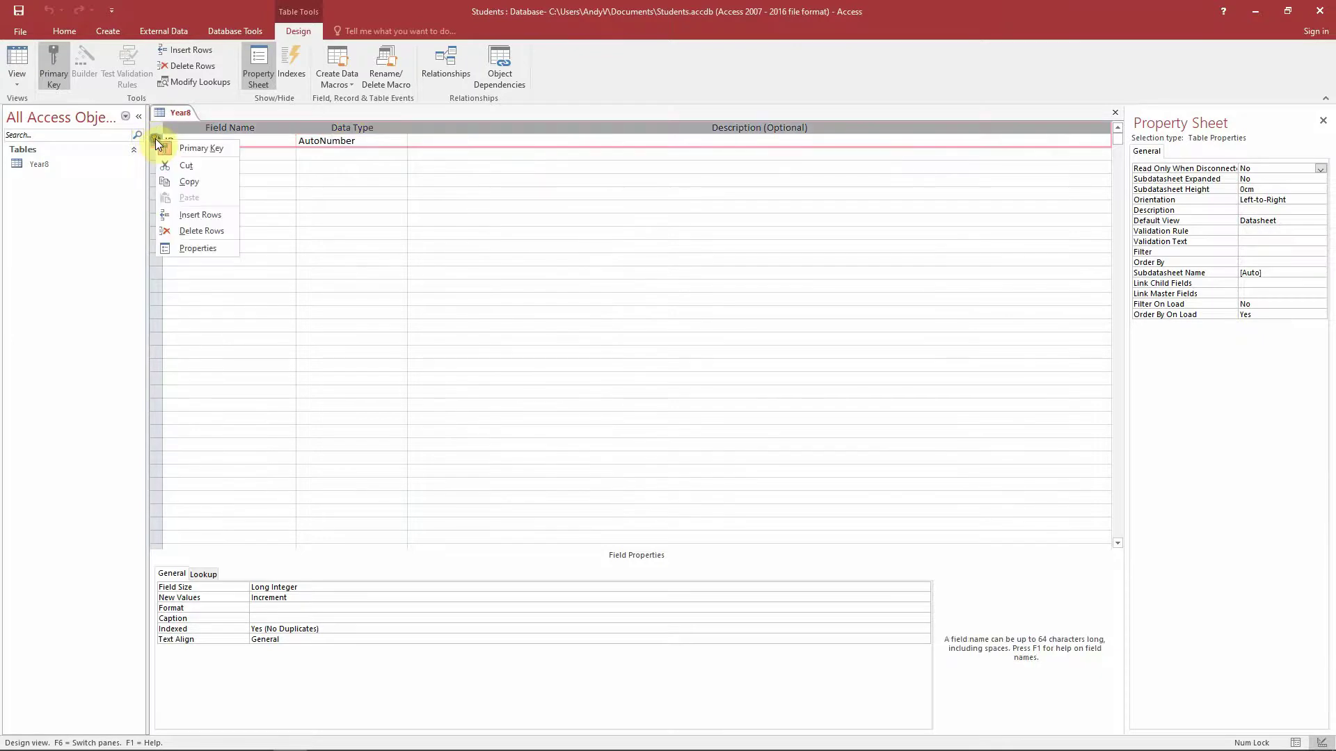
left_click(202, 230)
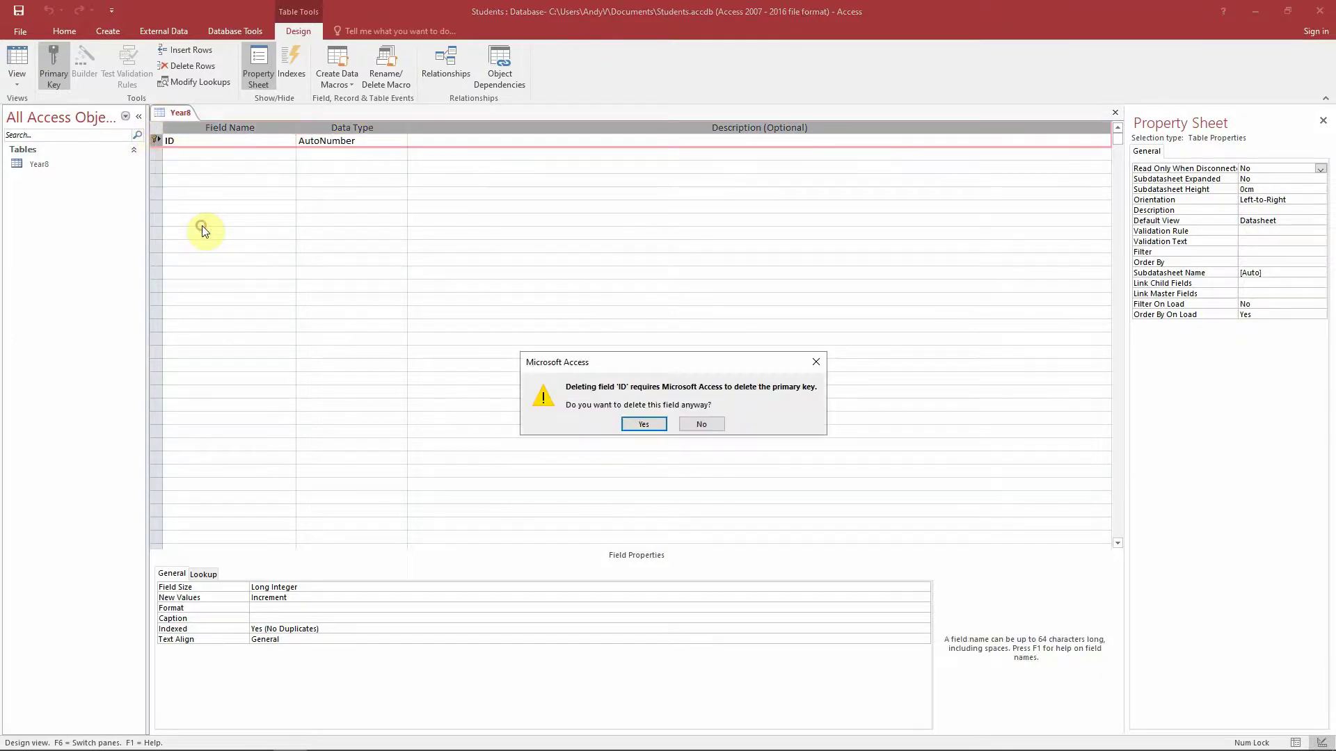
left_click(632, 420)
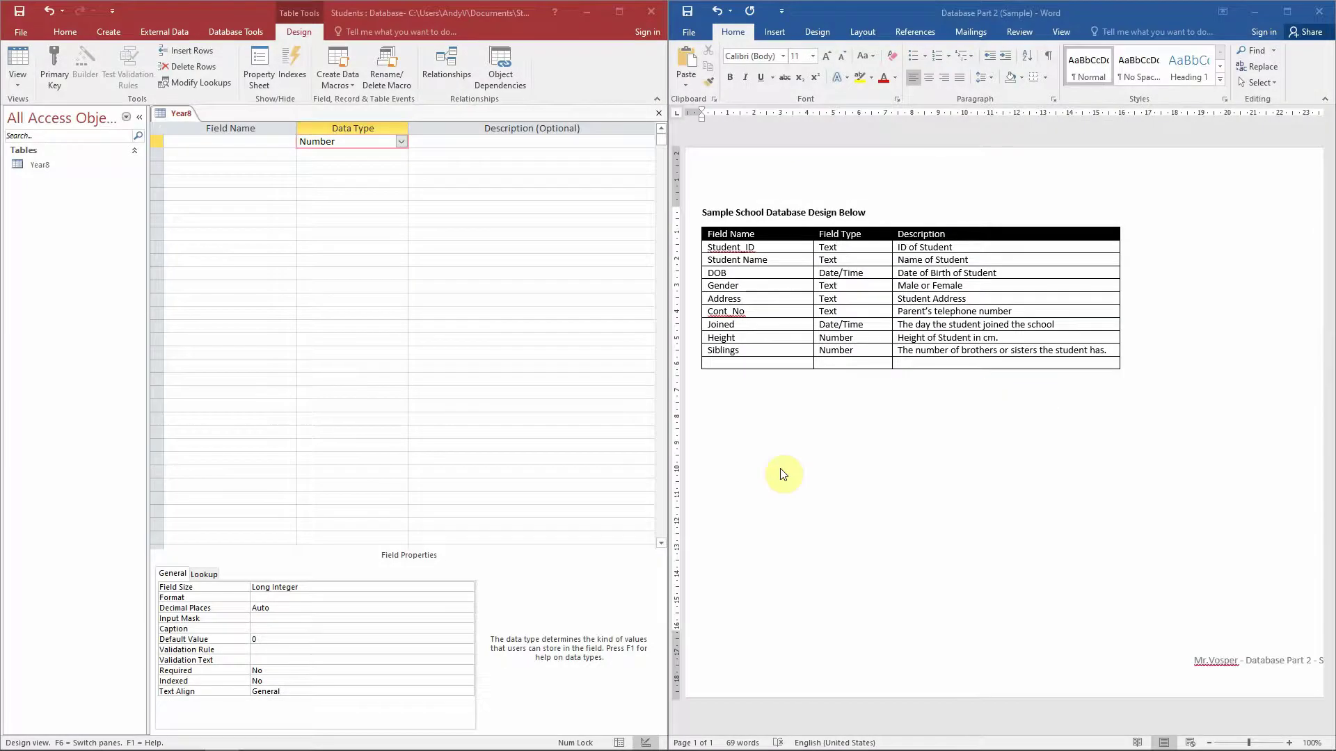
- Give the first Year8 design row the Number data type, leaving its field name blank
left_click_drag(667, 478, 806, 484)
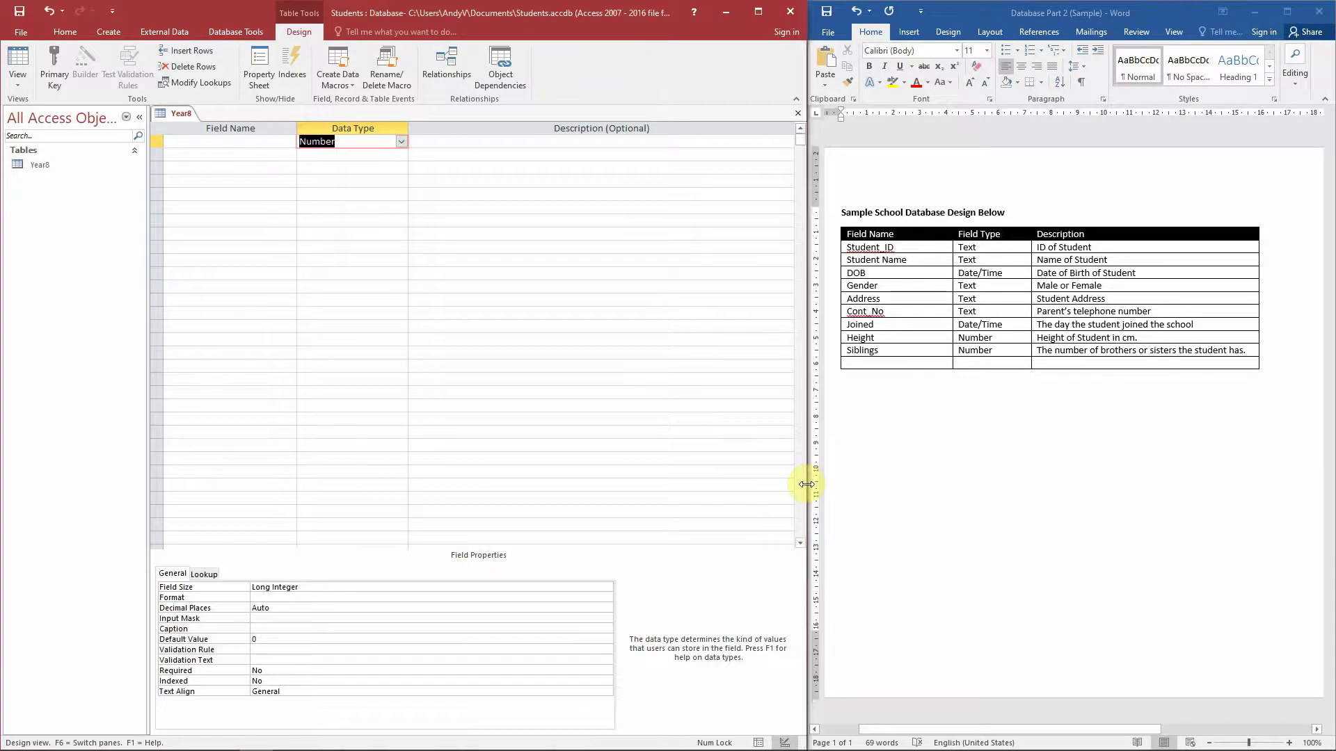
left_click(267, 141)
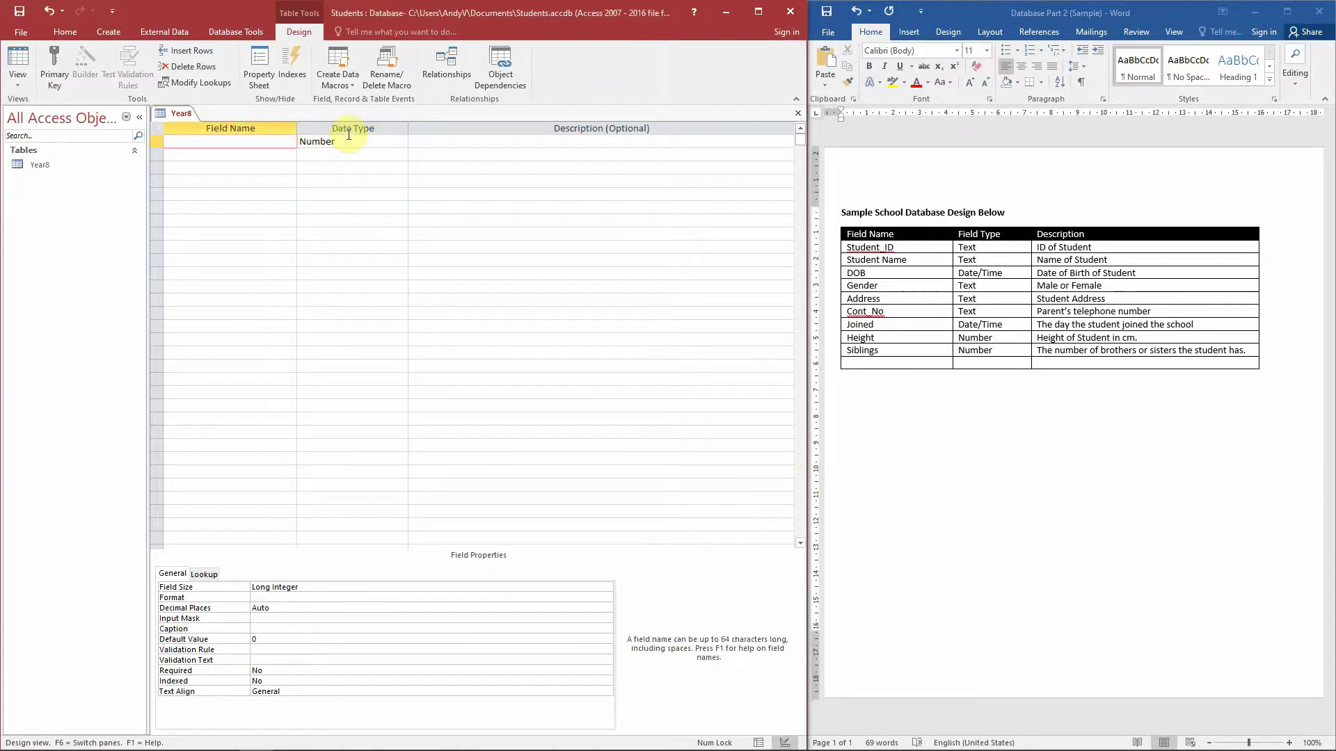
left_click(349, 143)
left_click(400, 141)
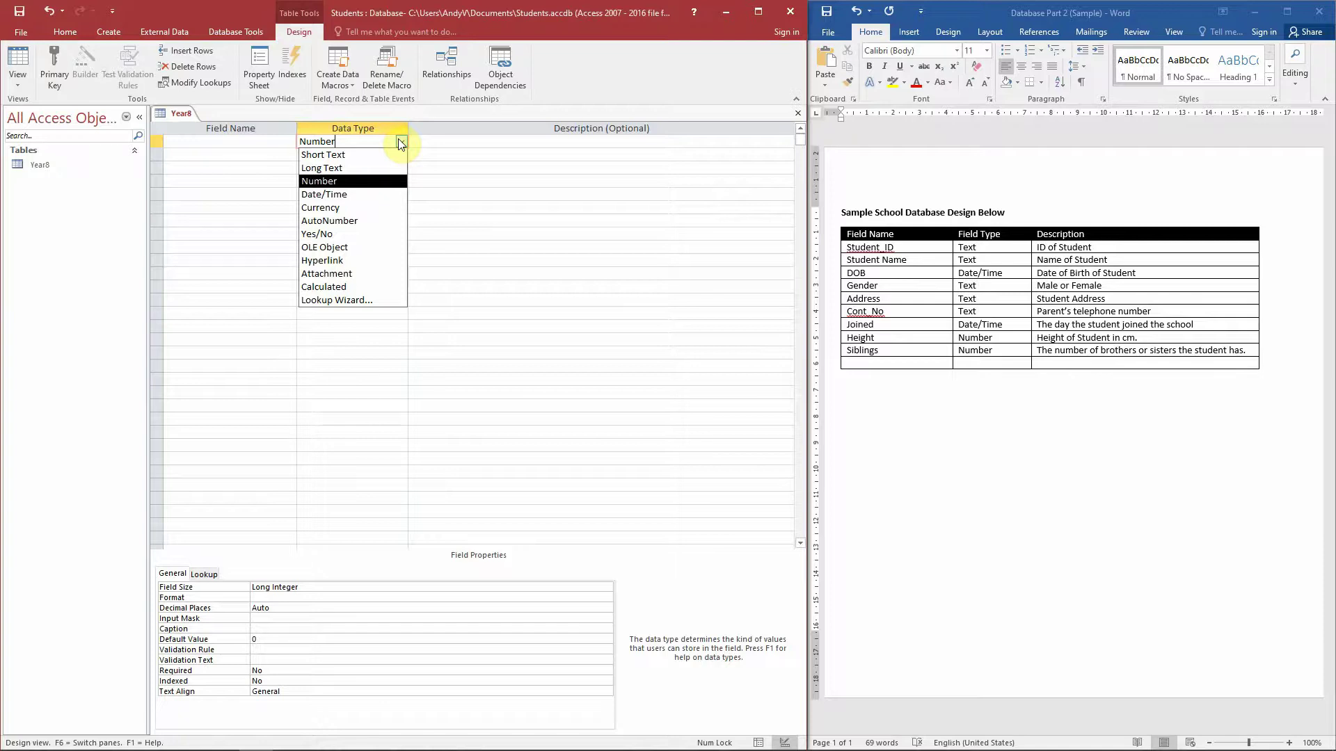
left_click(438, 148)
- Copy Student_ID from the Word design table and paste it as the first field name
left_click(265, 144)
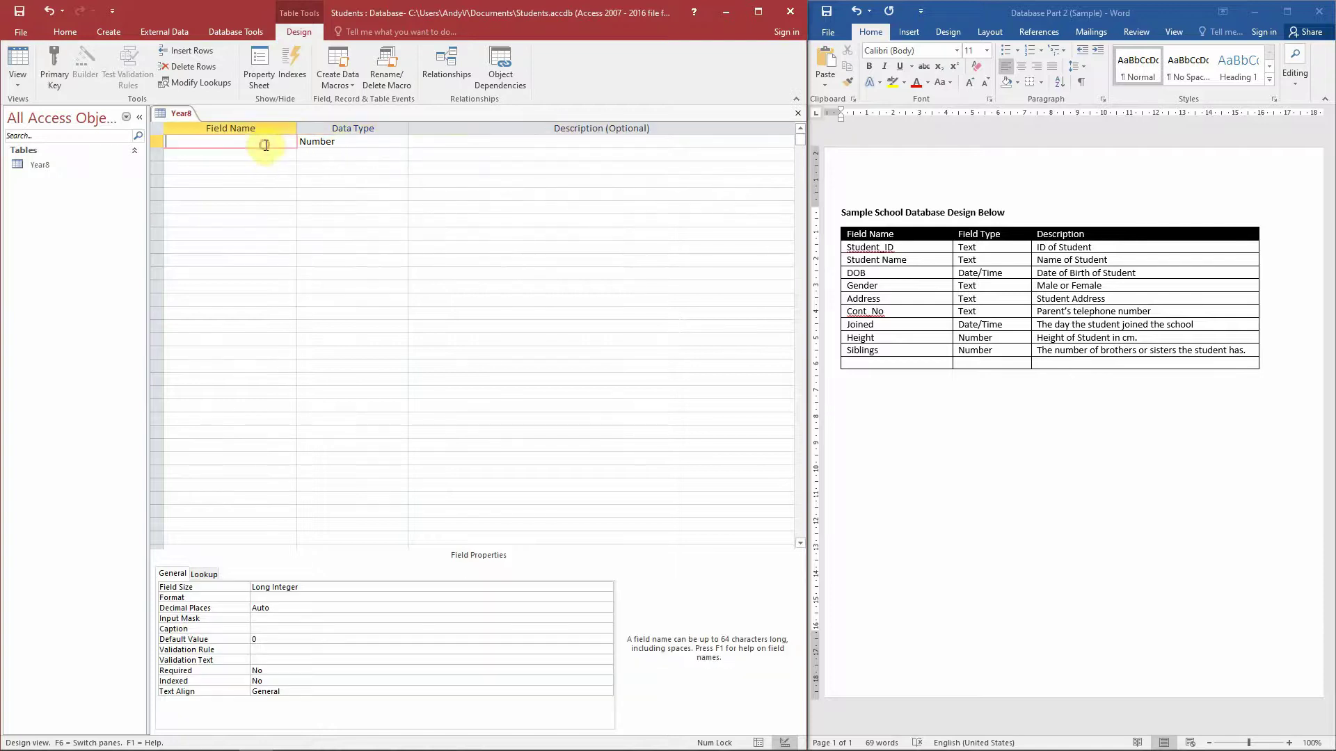
left_click(896, 248)
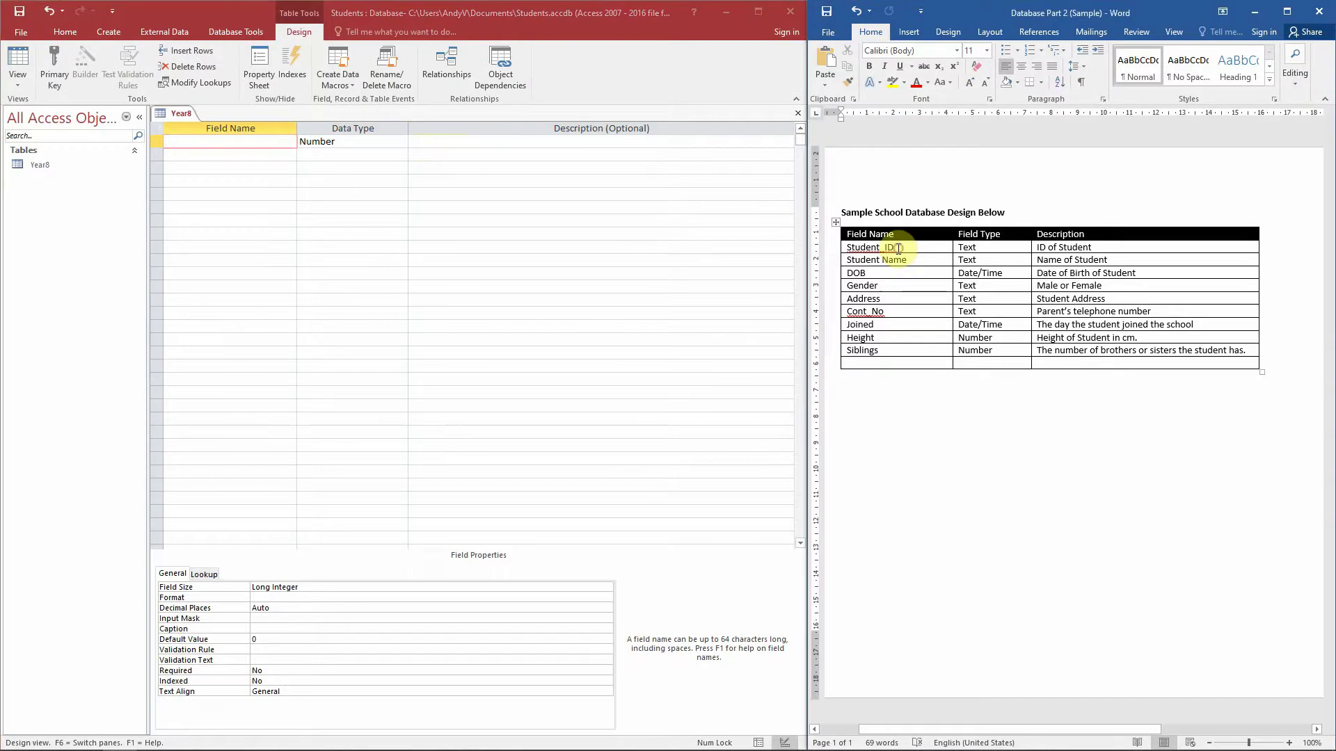
double_click(894, 248)
right_click(896, 249)
left_click(918, 278)
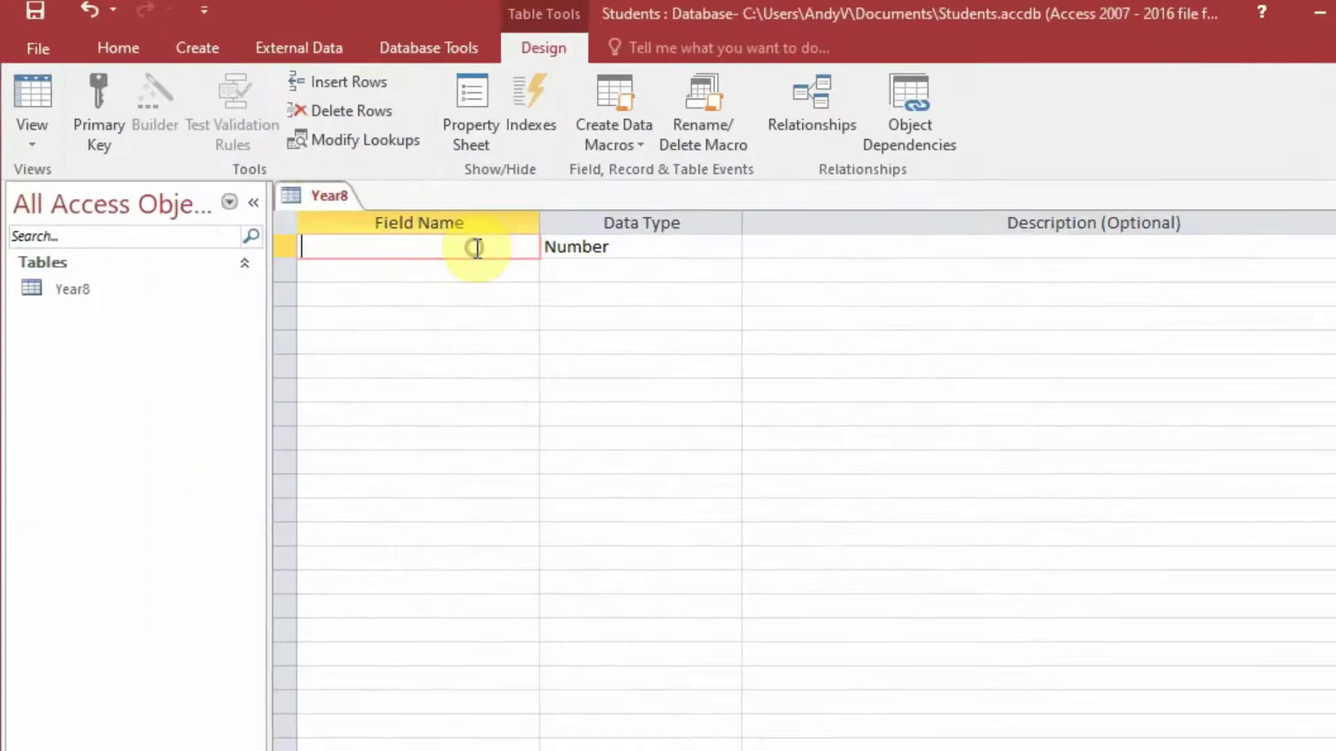
key("ctrl+v")
- Set Student_ID to Short Text with the description 'ID of Student'
left_click(338, 193)
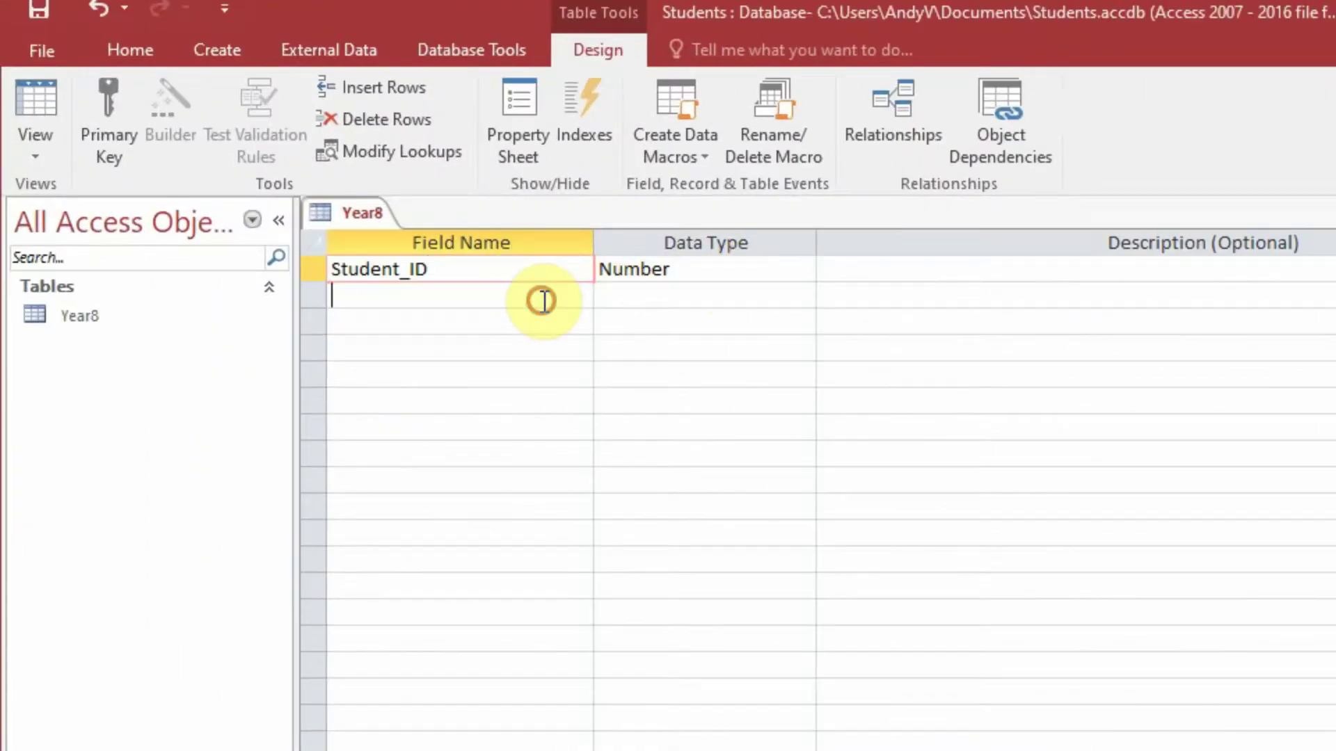
left_click(716, 262)
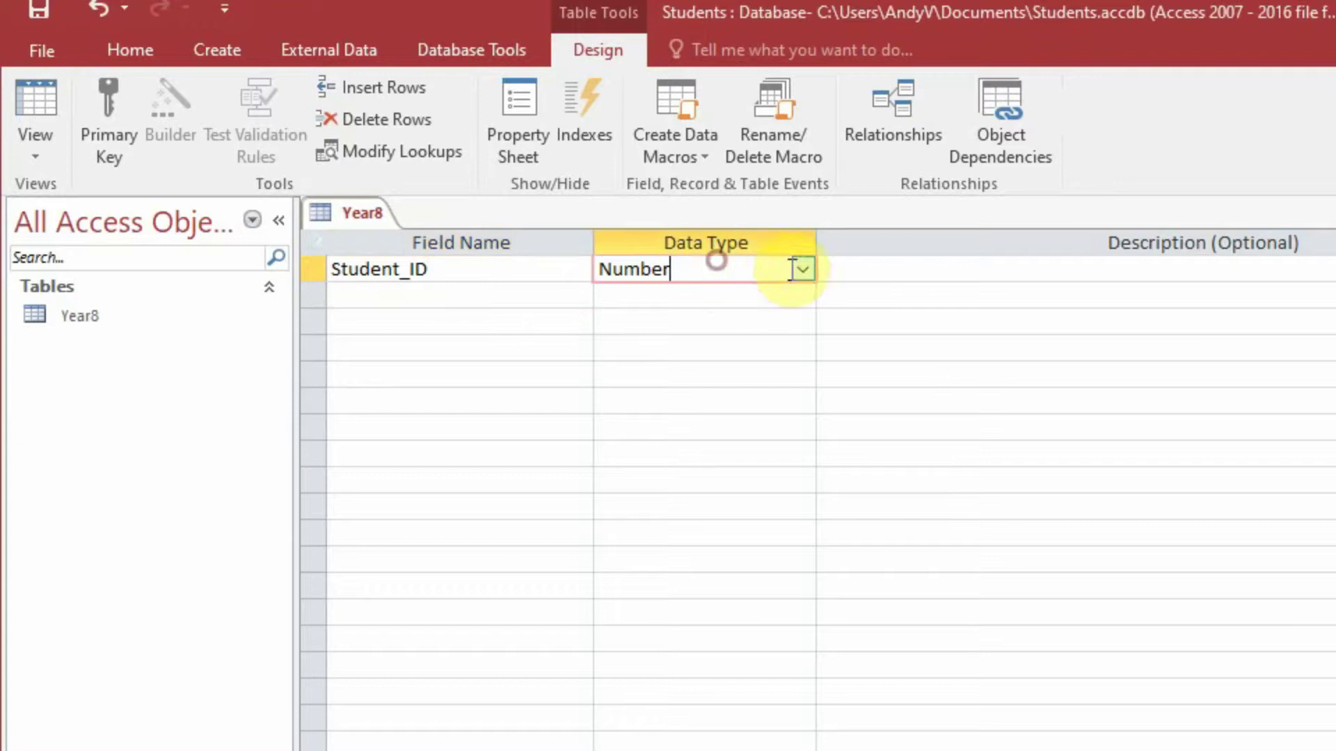
left_click(800, 269)
left_click(789, 295)
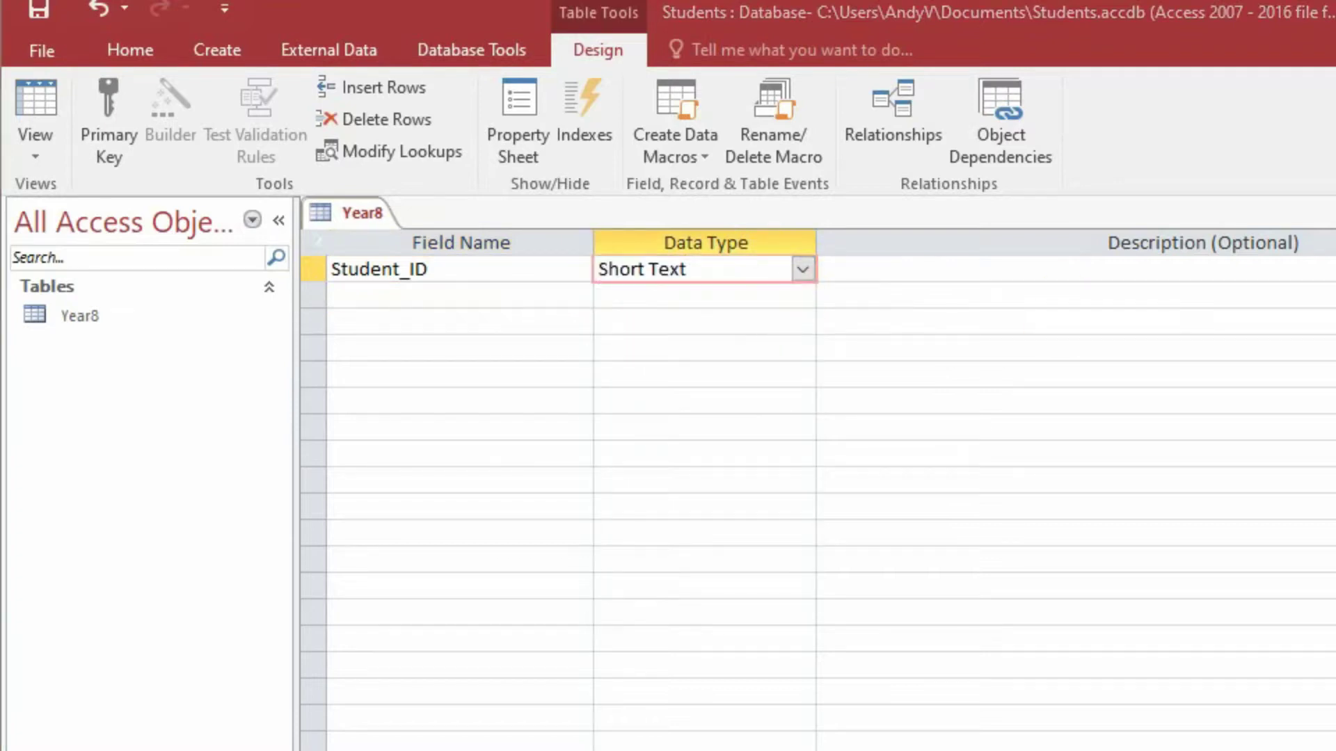
left_click(1208, 267)
type("ID of Student")
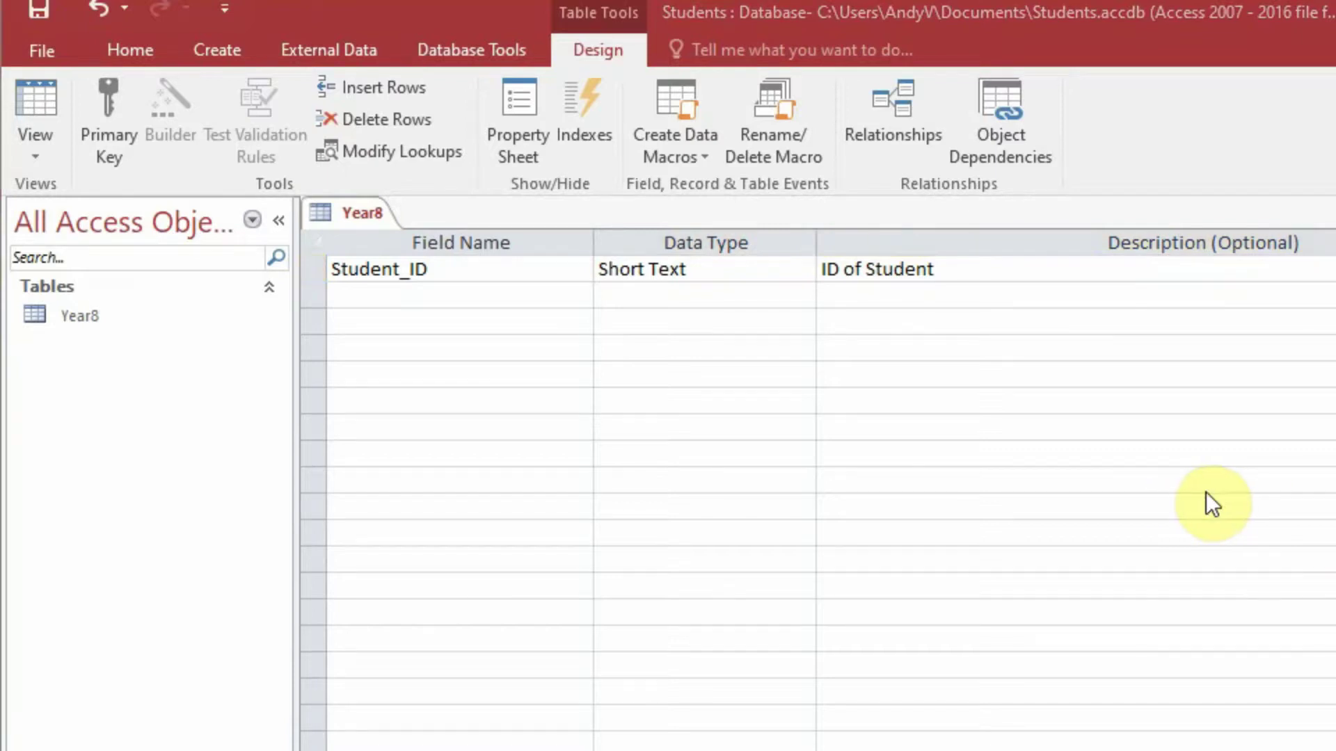
- Add a Student Name field of type Short Text, described 'Name of Student'
left_click(499, 294)
type("Student Name")
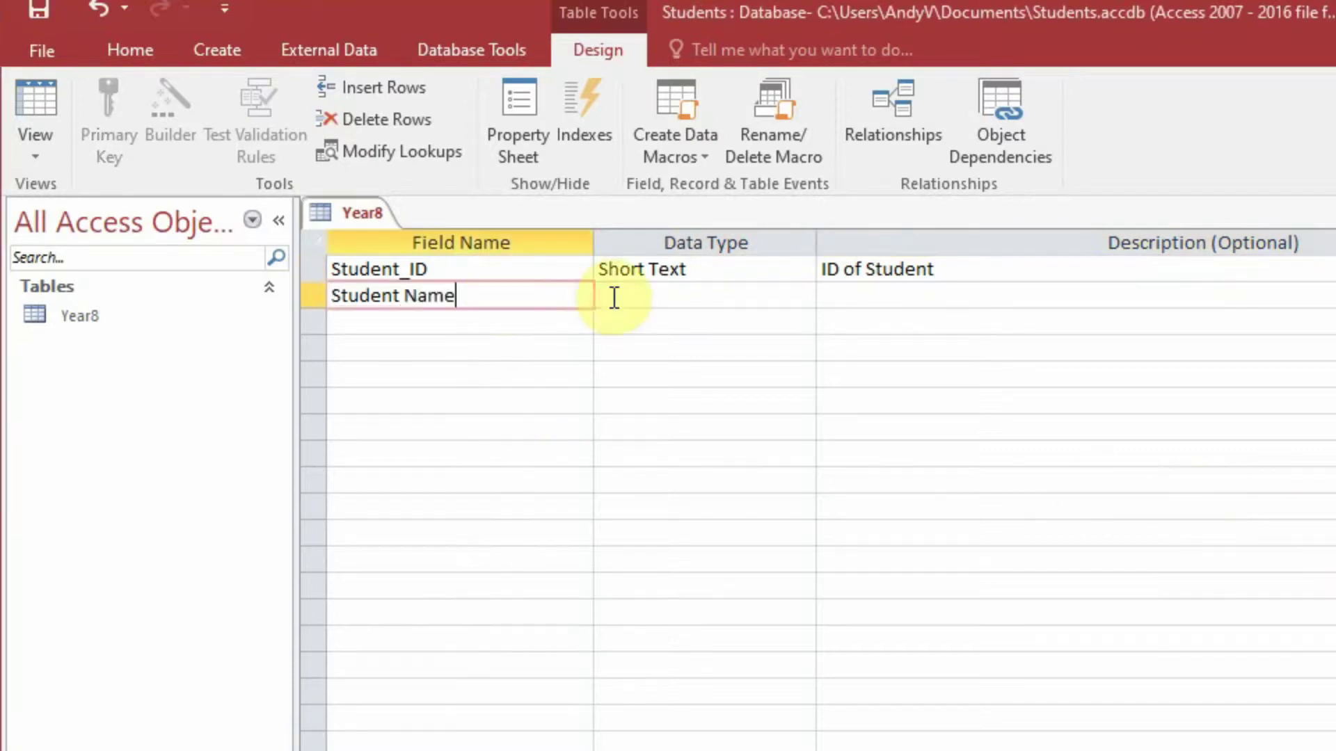
left_click(765, 299)
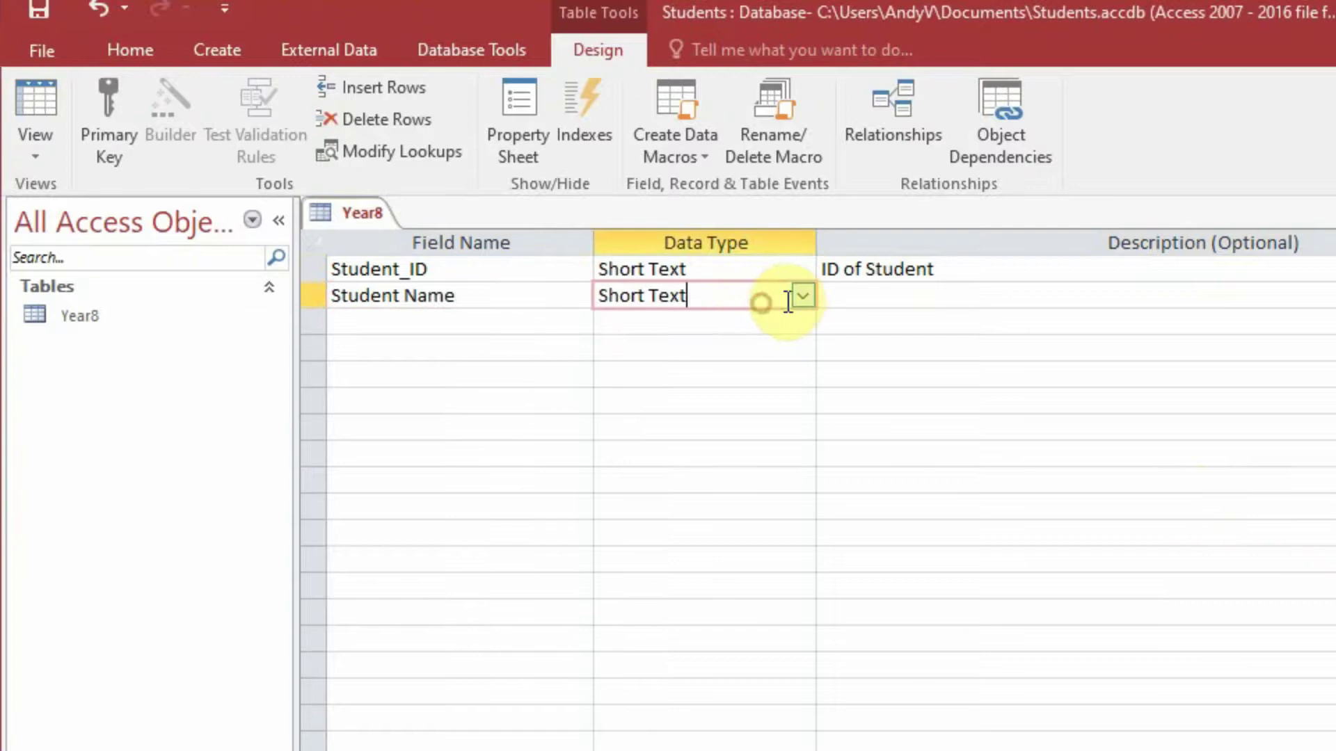
left_click(865, 295)
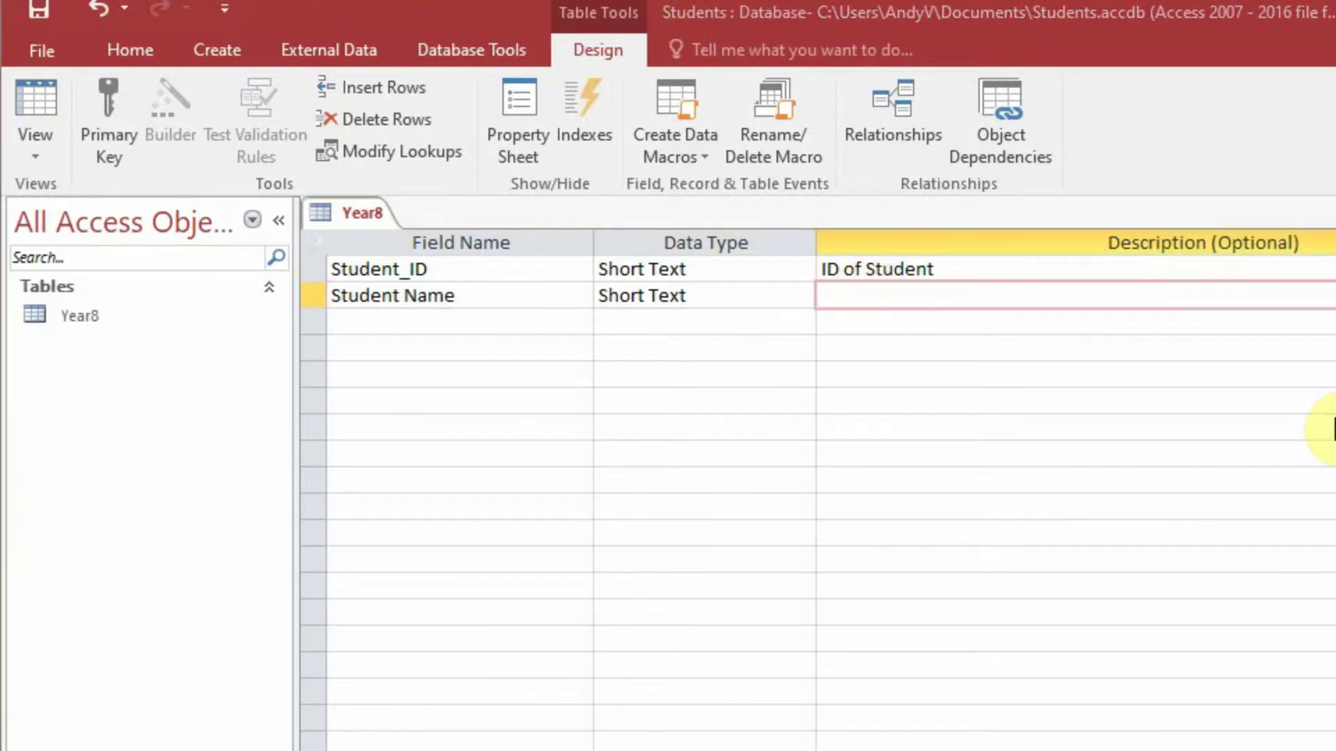
type("Name of Student")
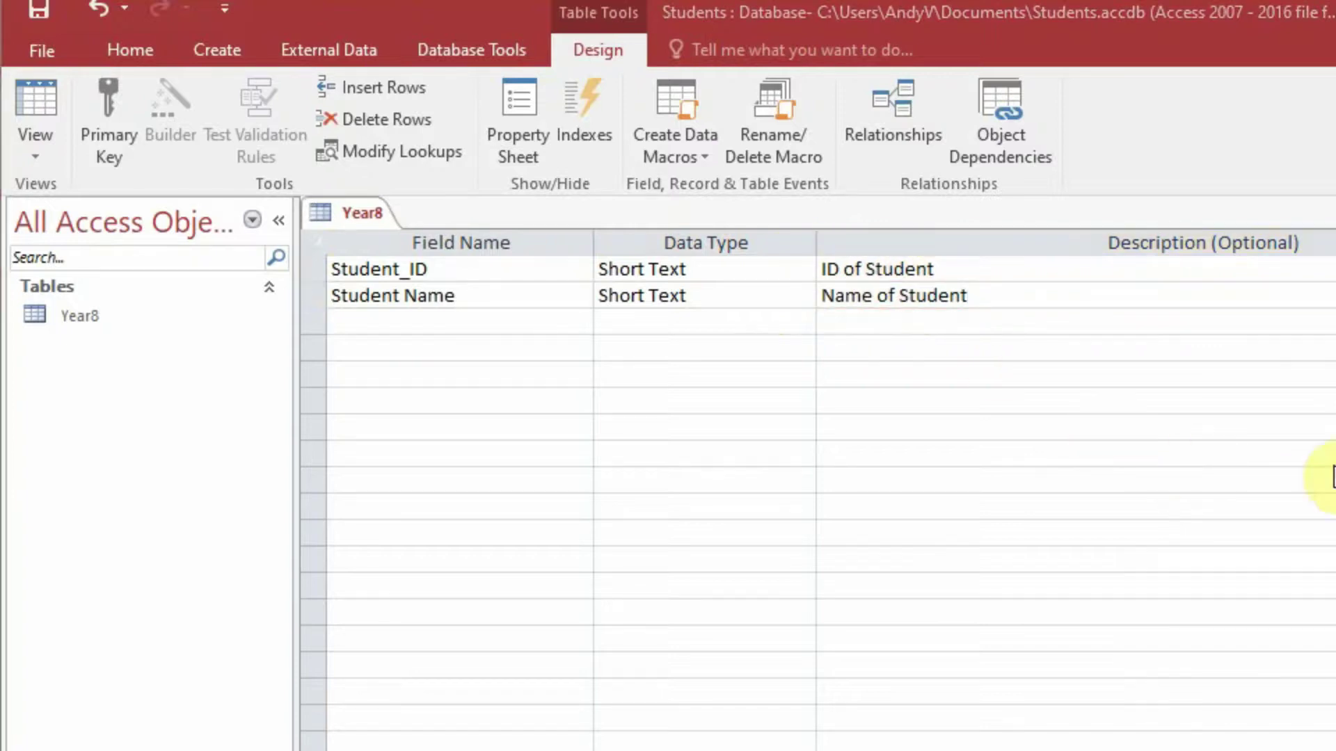
- Add a DOB field of type Date/Time, described 'Date of Birth of Student'
left_click(520, 318)
type("DOB")
left_click(657, 322)
left_click(803, 322)
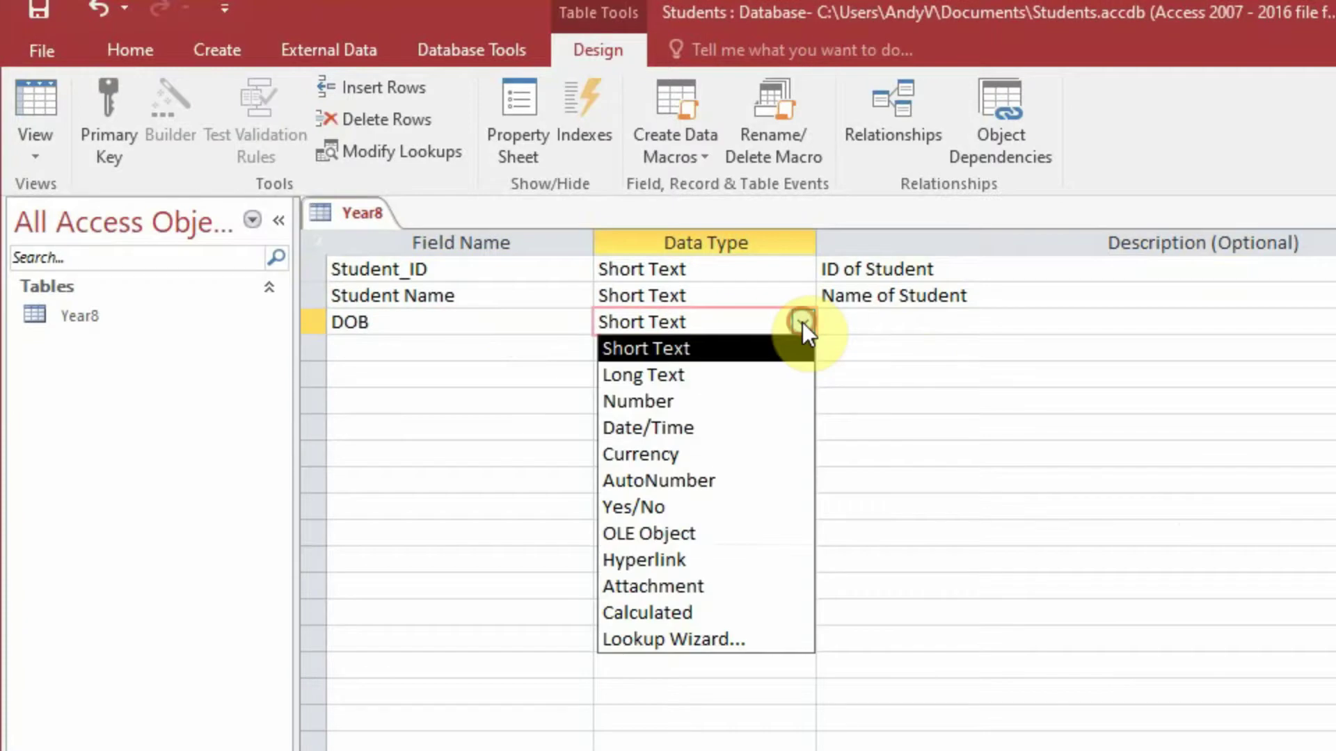
left_click(771, 426)
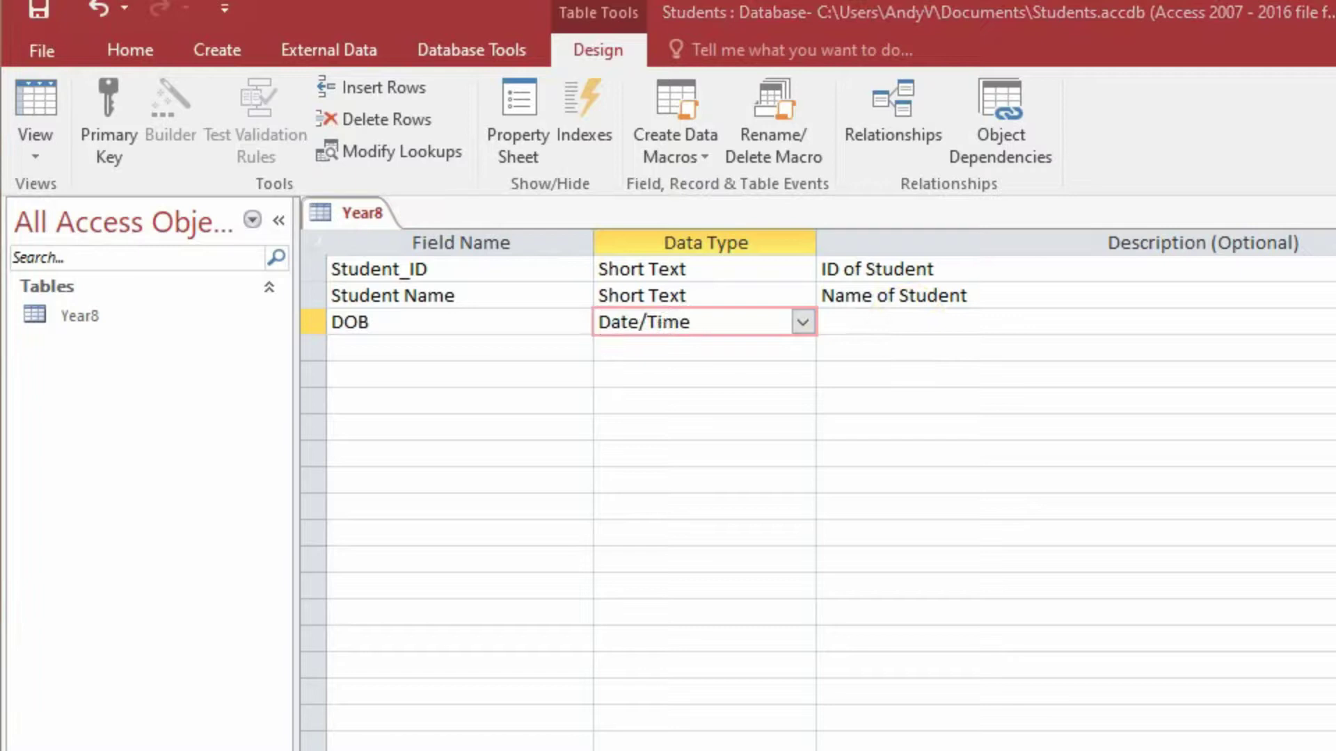
left_click(970, 323)
type("Date of Birth of Student")
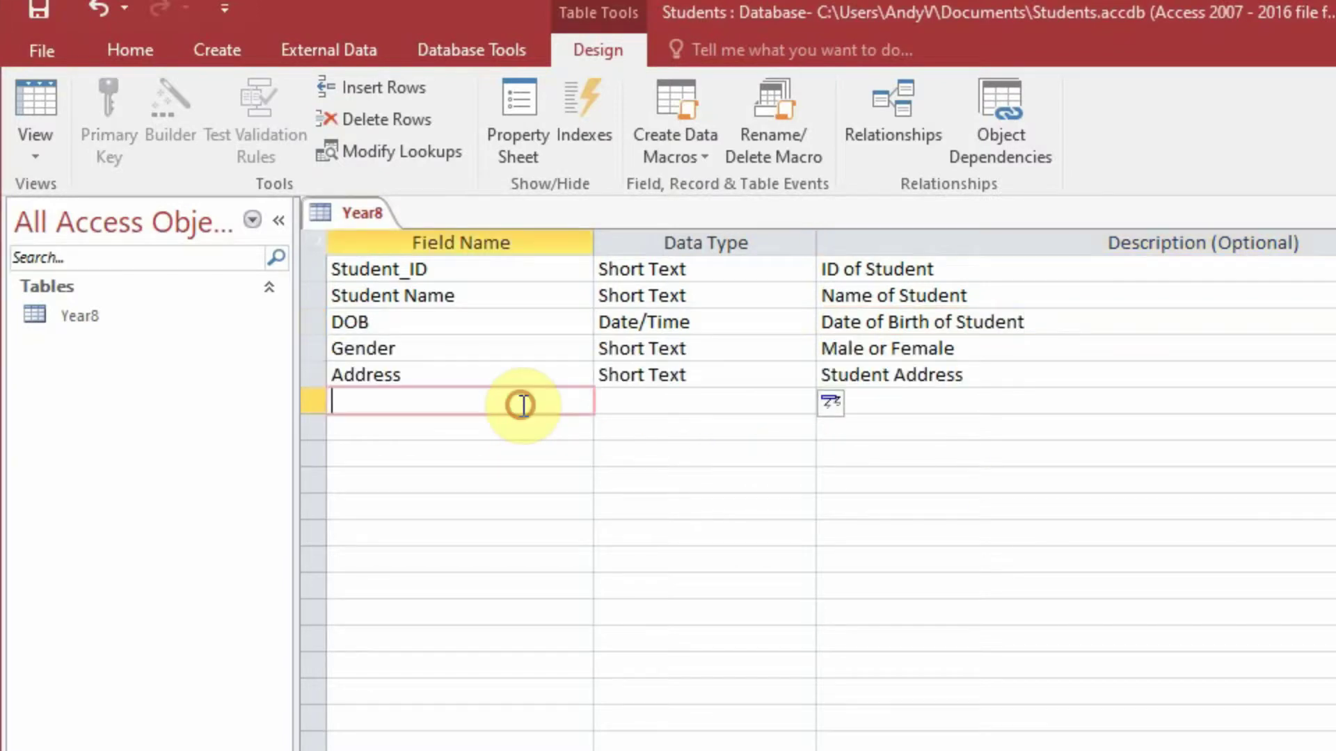
- Add the Cont_No field and keep its Short Text data type
type("Cont_No")
left_click(666, 402)
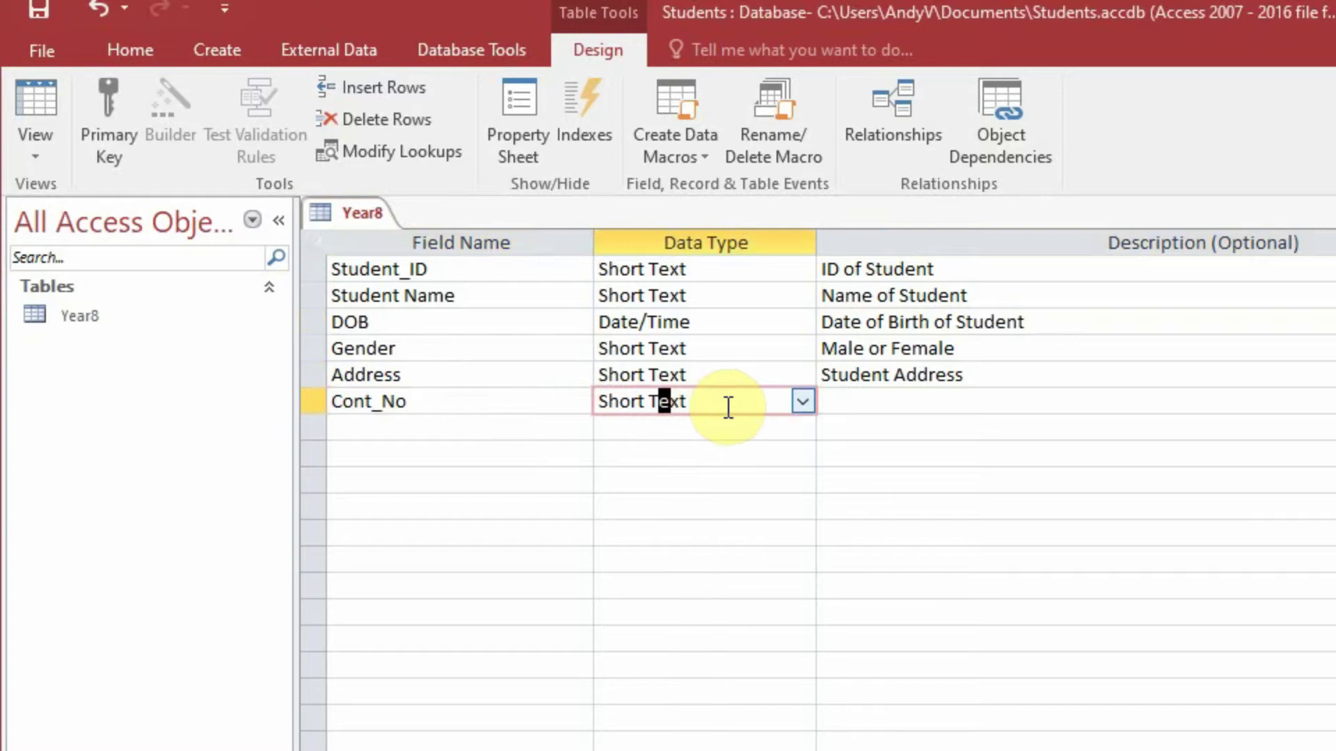
left_click(798, 404)
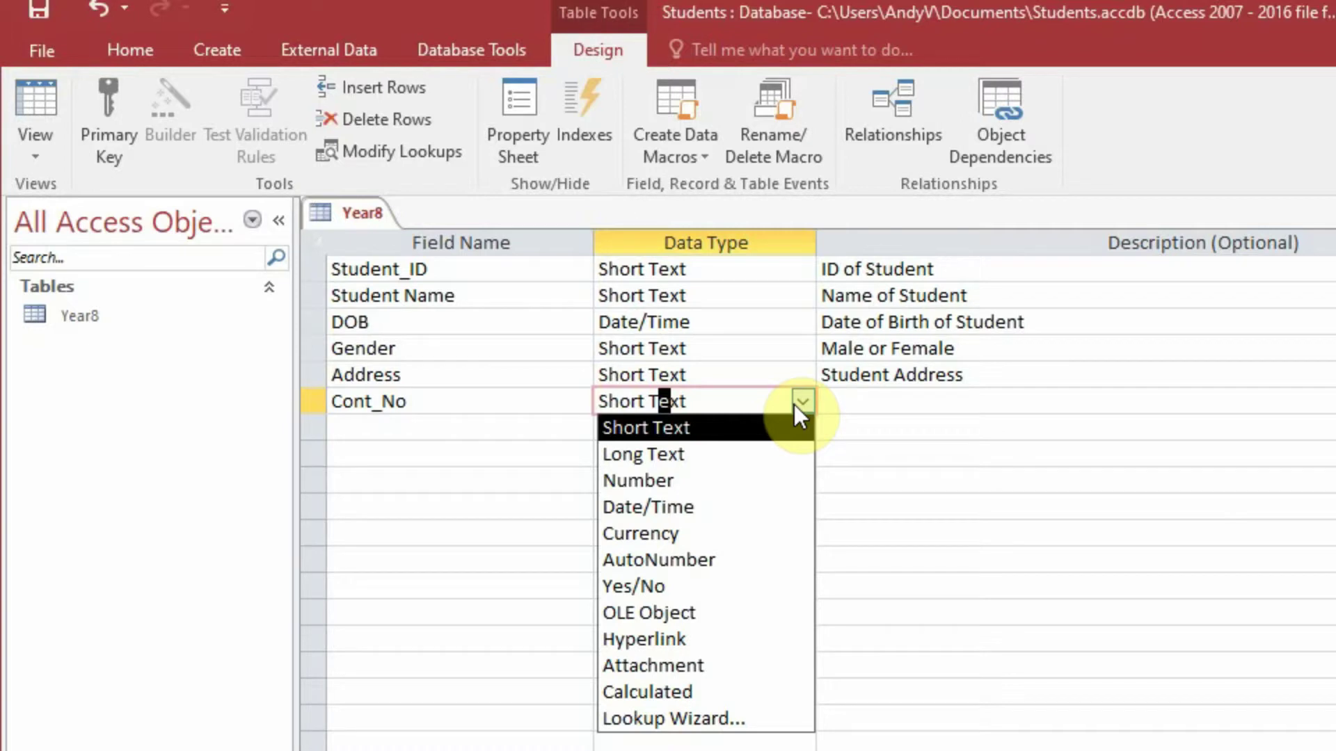
left_click(844, 397)
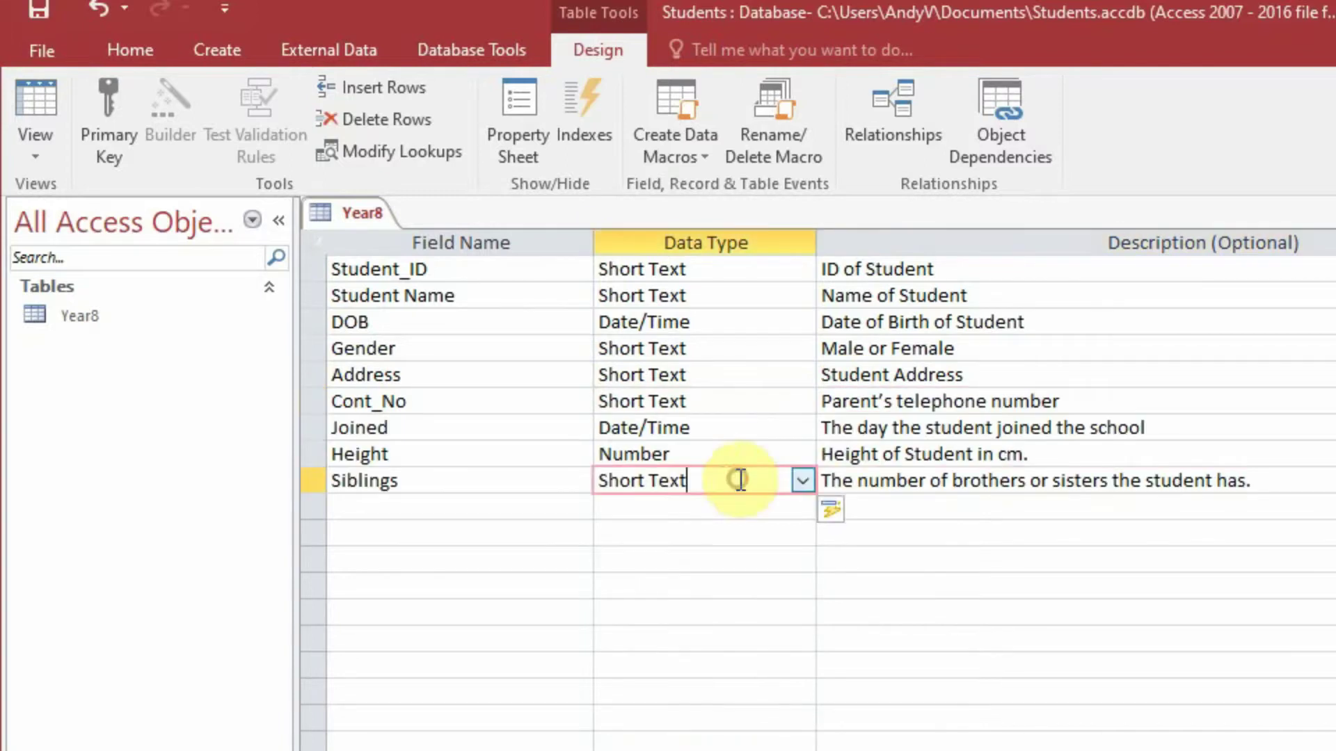
- Set the Siblings field's data type to Number
left_click(800, 480)
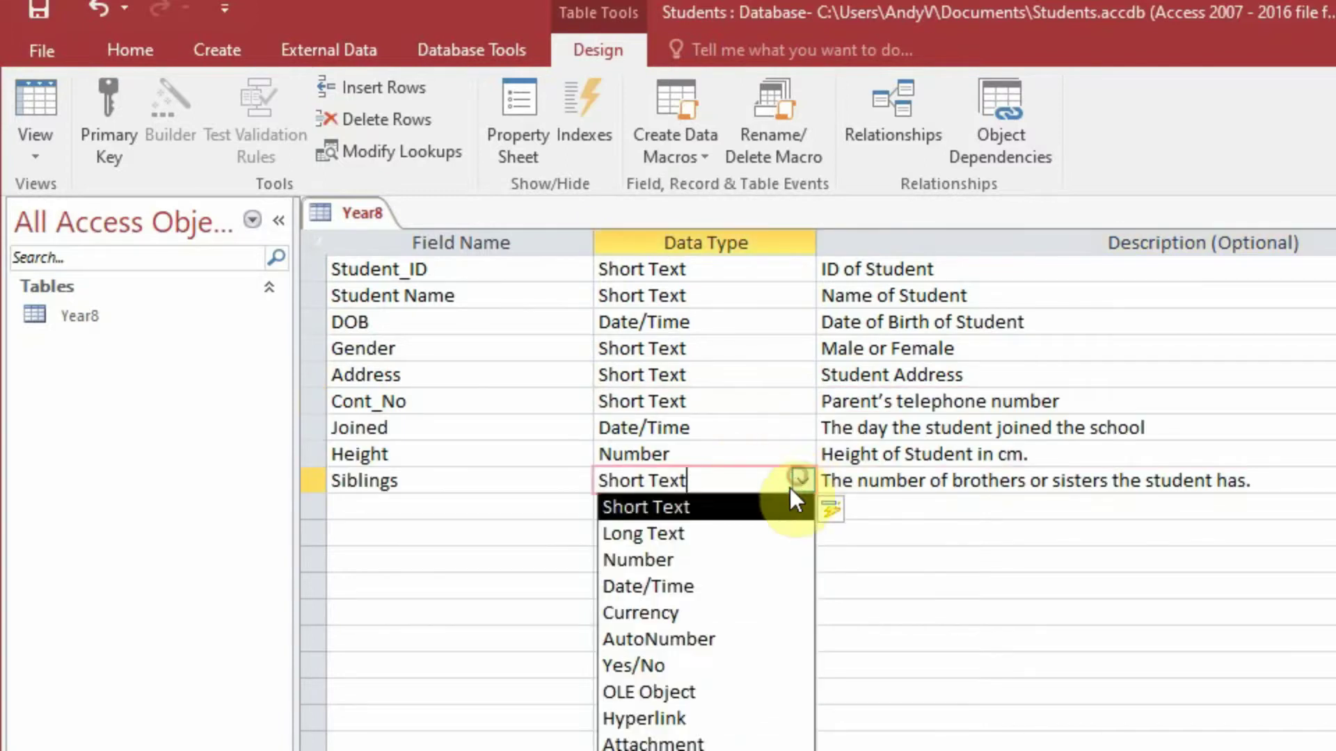
left_click(768, 559)
left_click(800, 559)
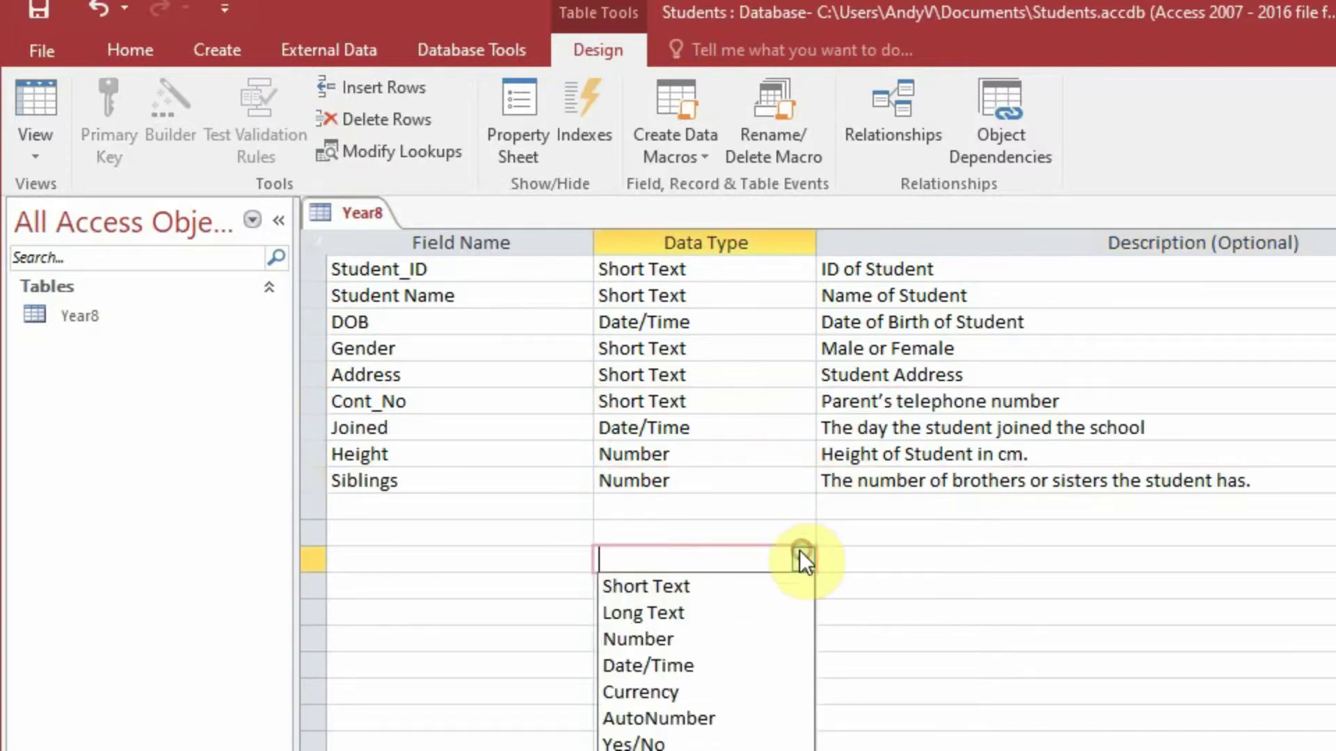
- Close the empty row's data type list and bring up the DOB field's Date/Time properties
left_click(925, 558)
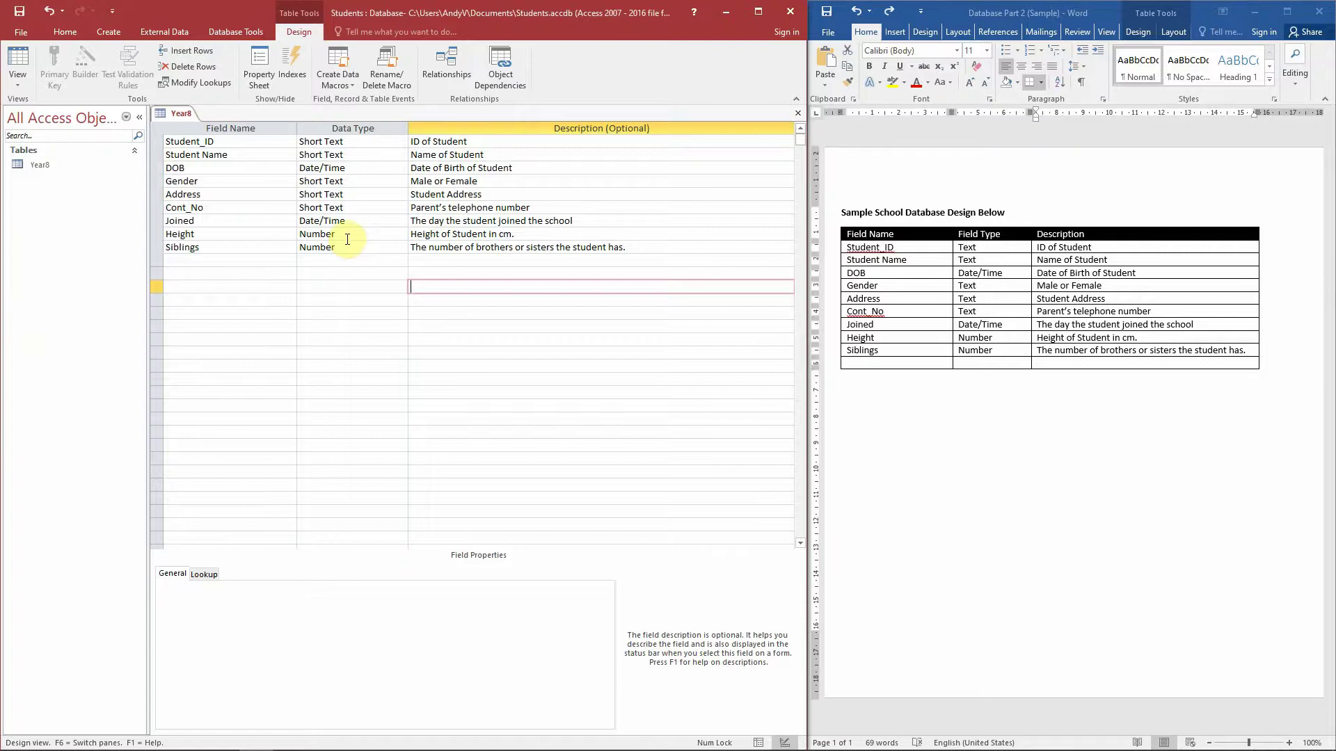
left_click(371, 164)
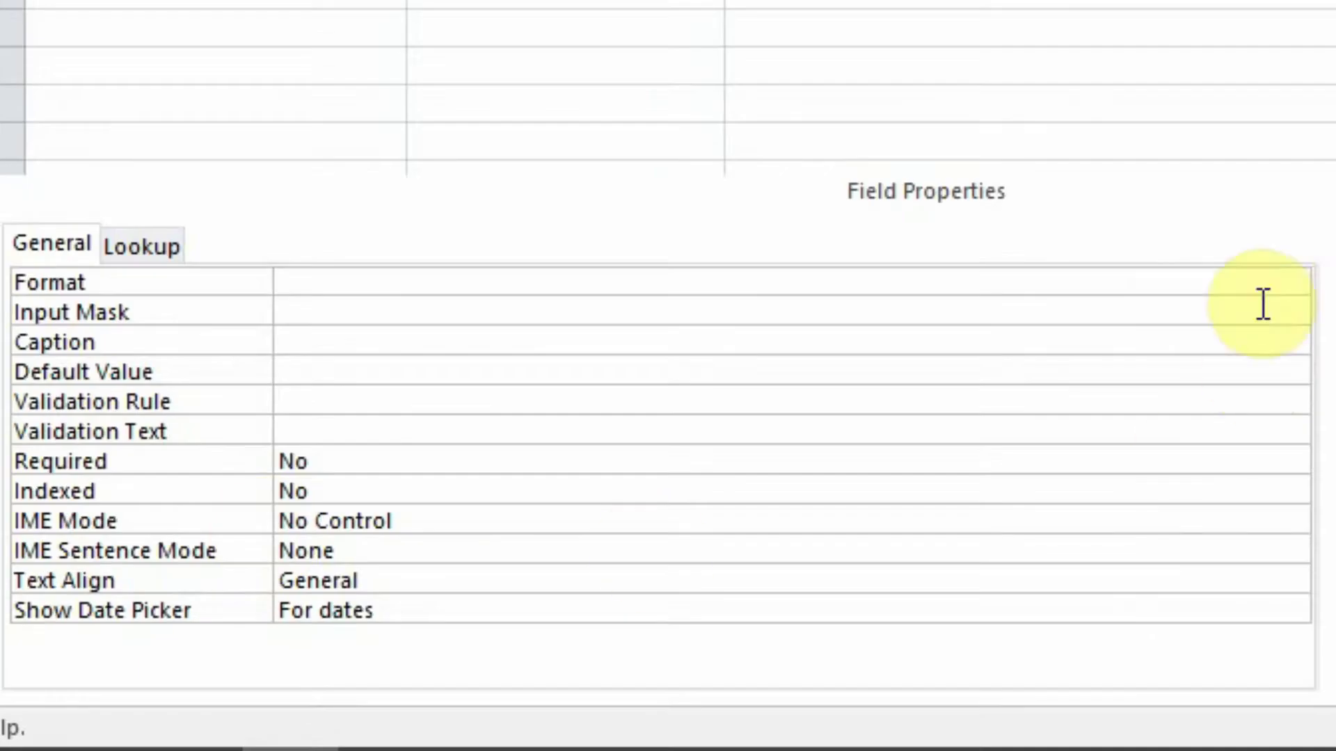
- Choose Short Date as the DOB field's Format property
left_click(597, 588)
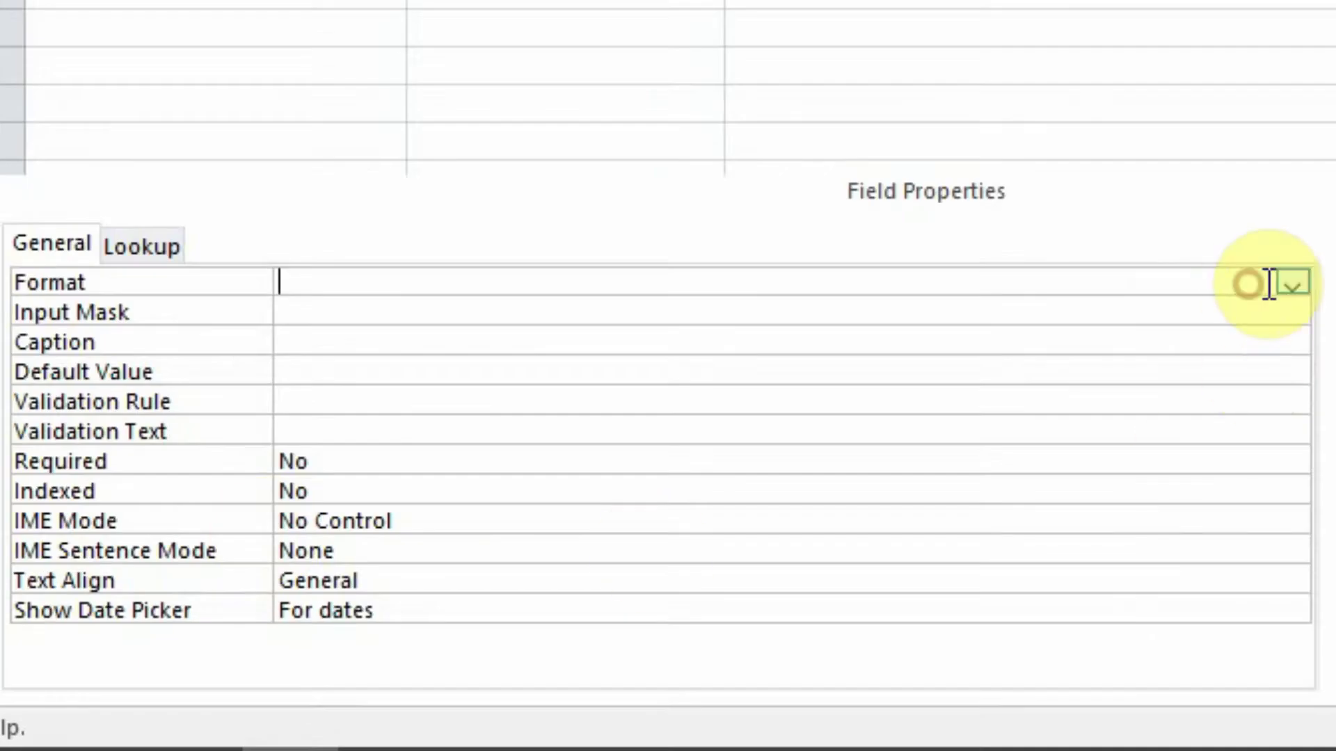
left_click(1291, 281)
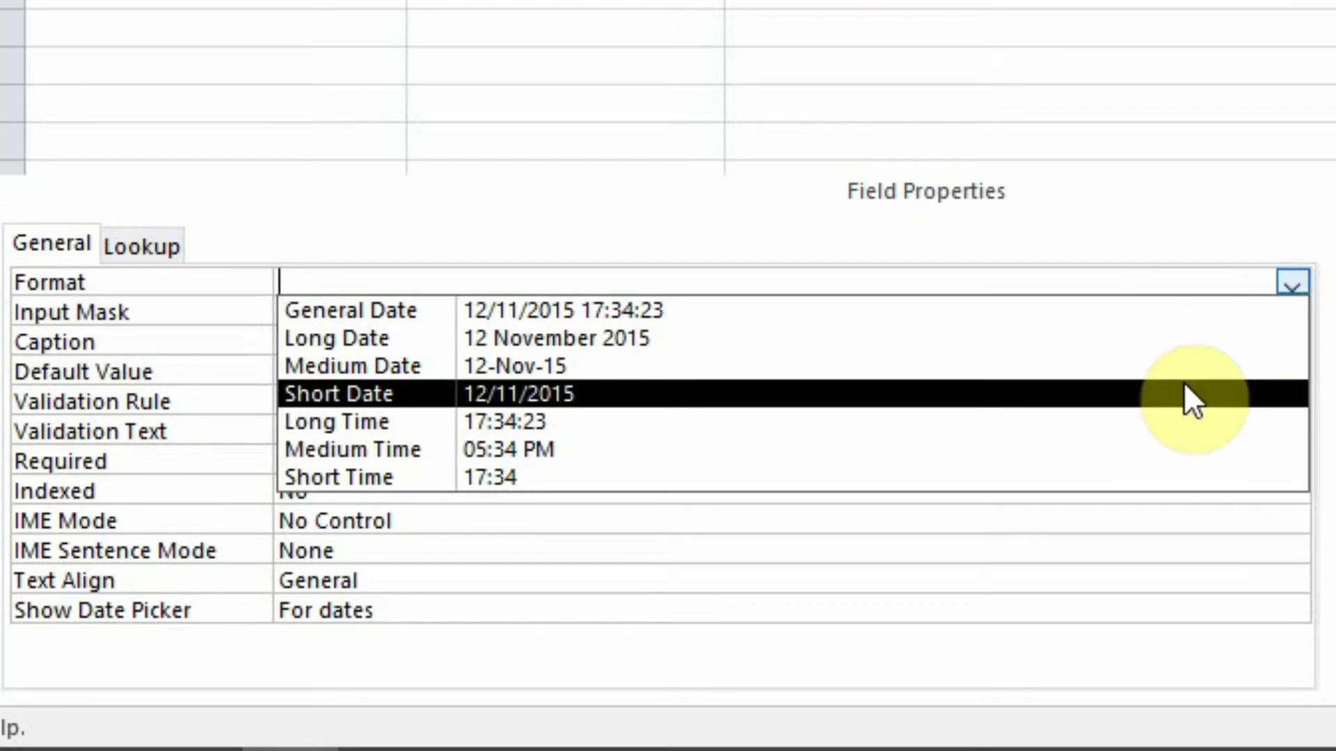
left_click(1184, 369)
left_click(1270, 153)
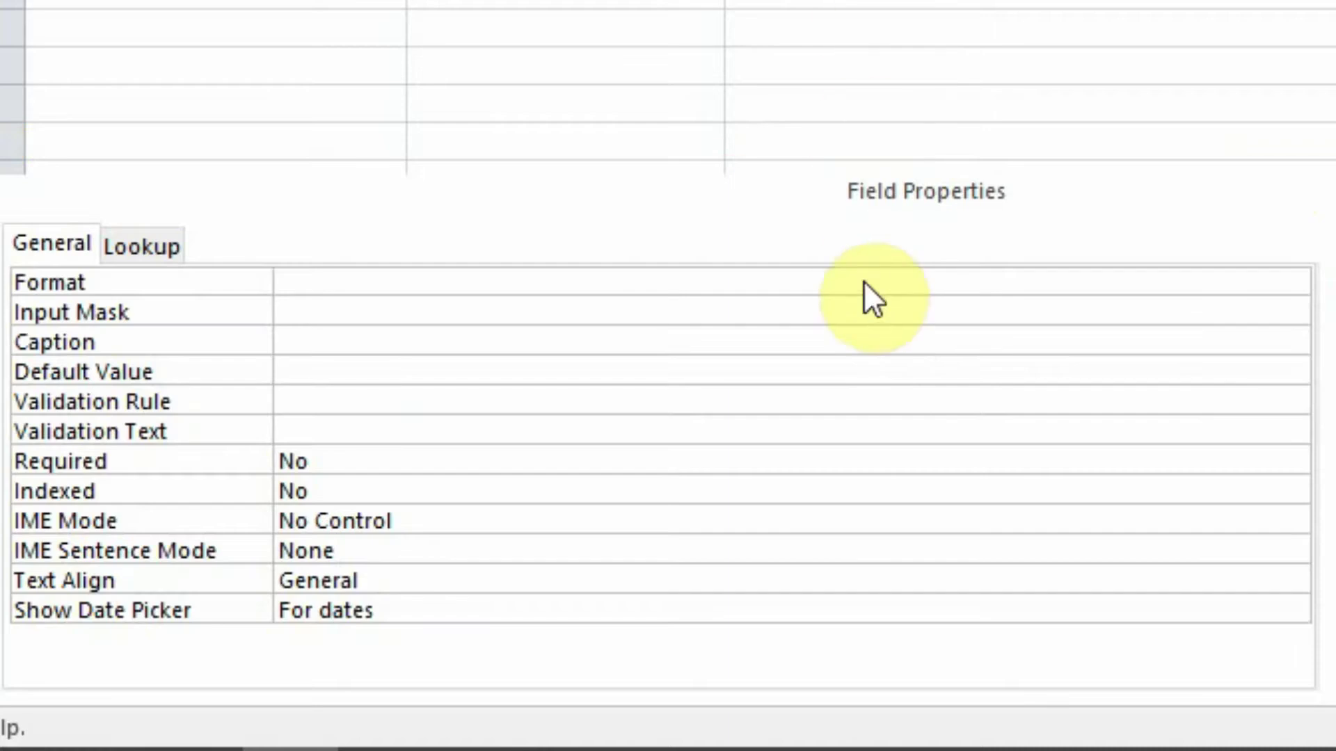
left_click(1030, 287)
left_click(1291, 282)
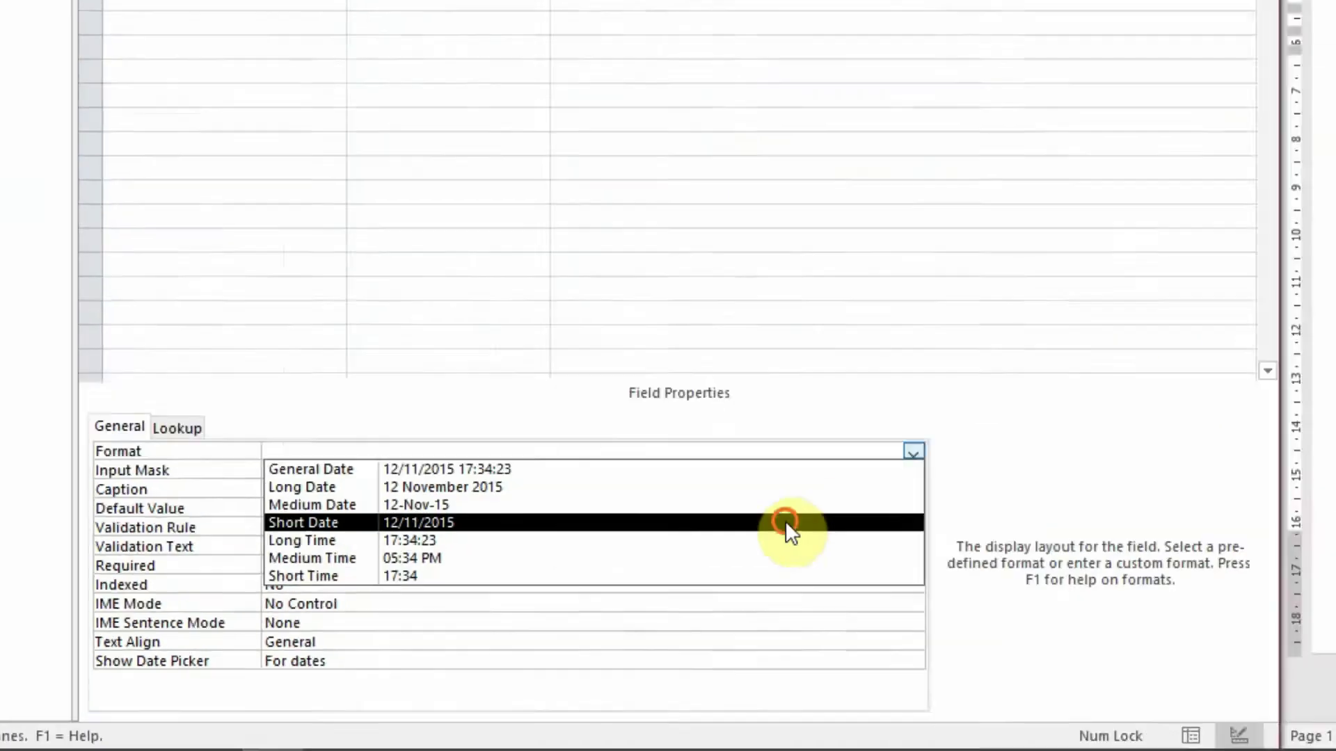
left_click(1092, 394)
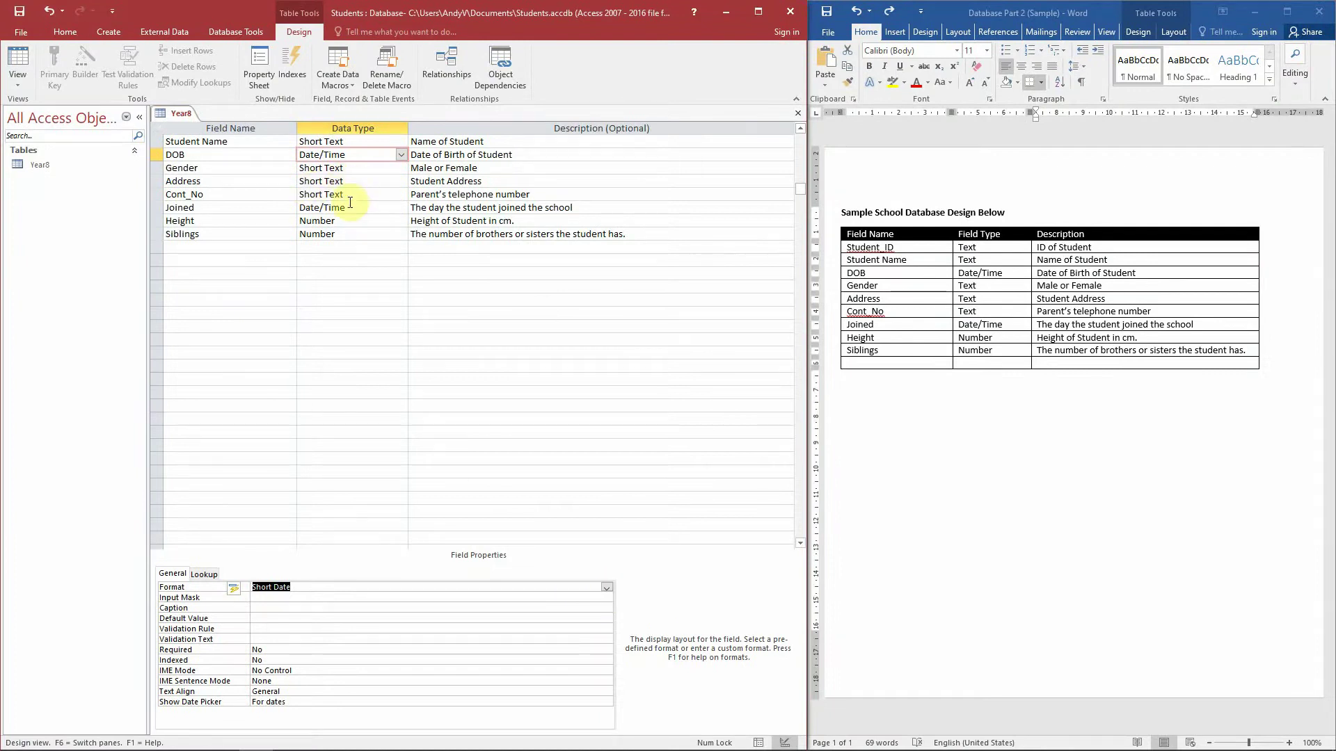
left_click(347, 219)
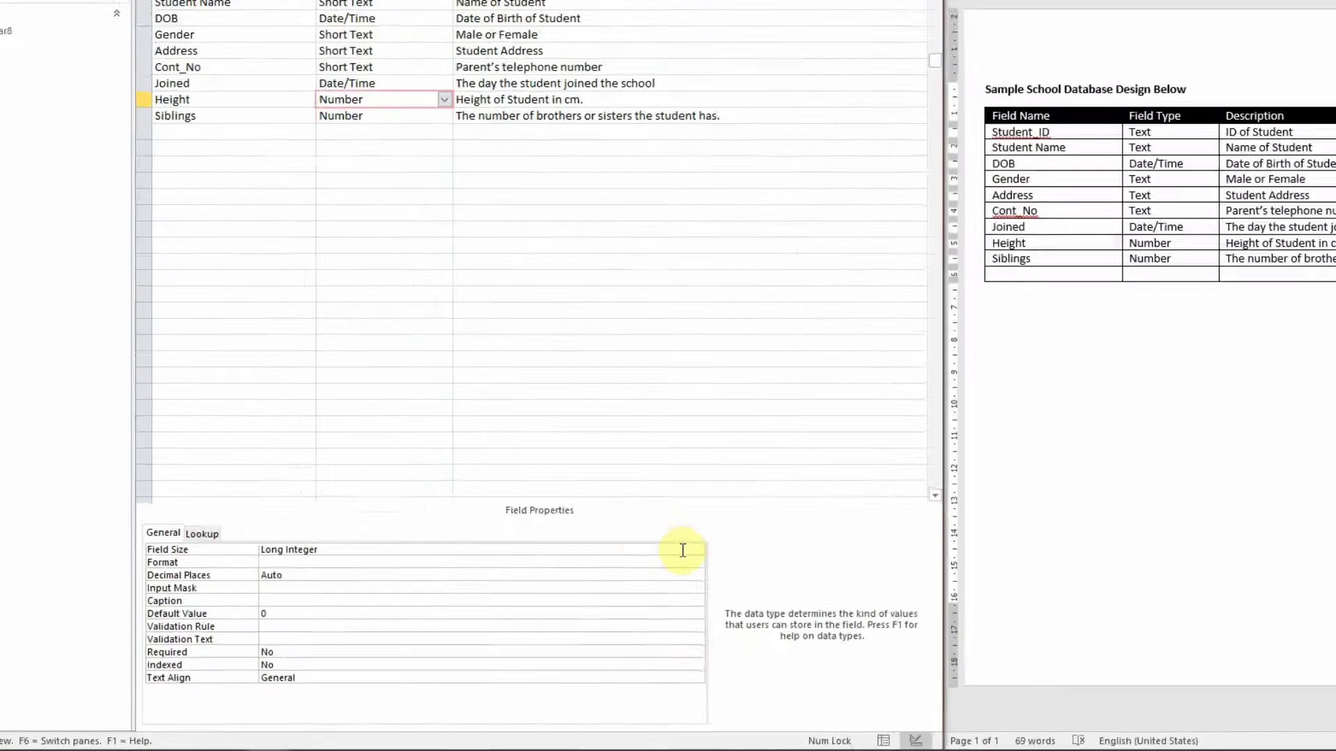
left_click(607, 586)
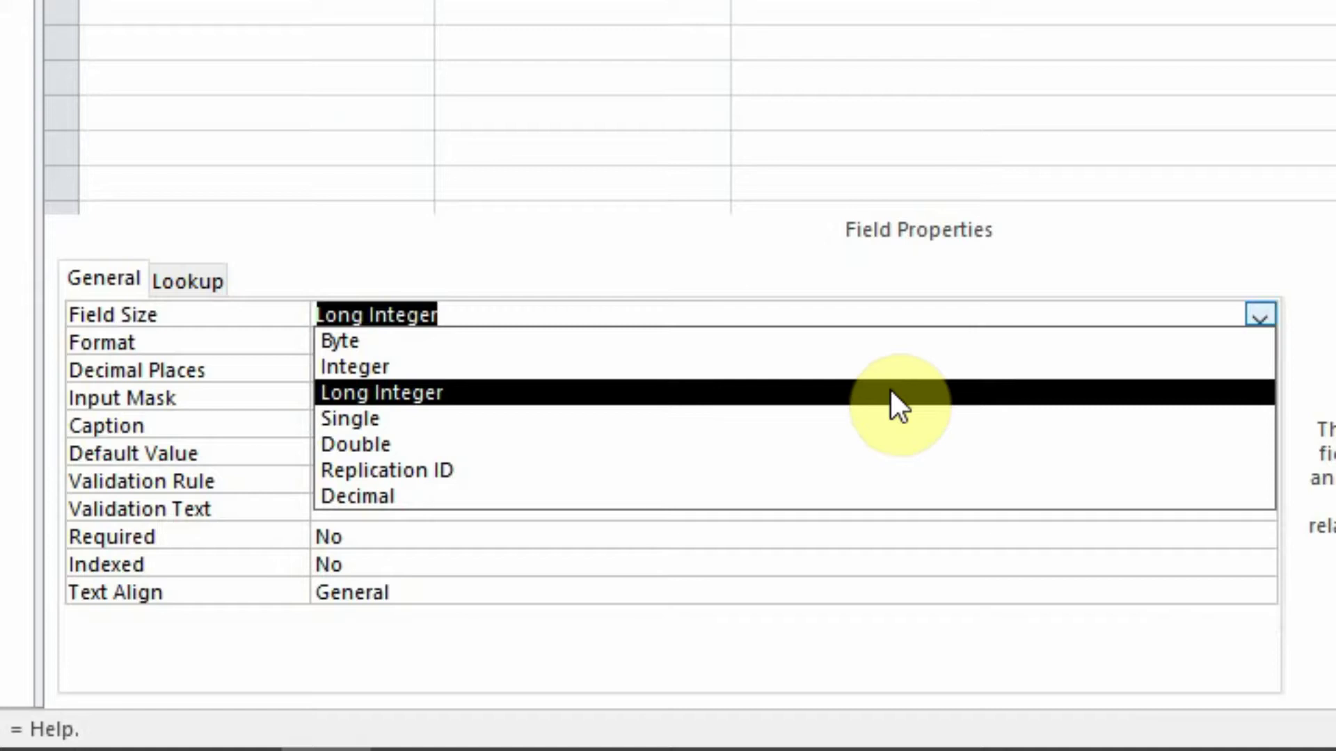
left_click(983, 153)
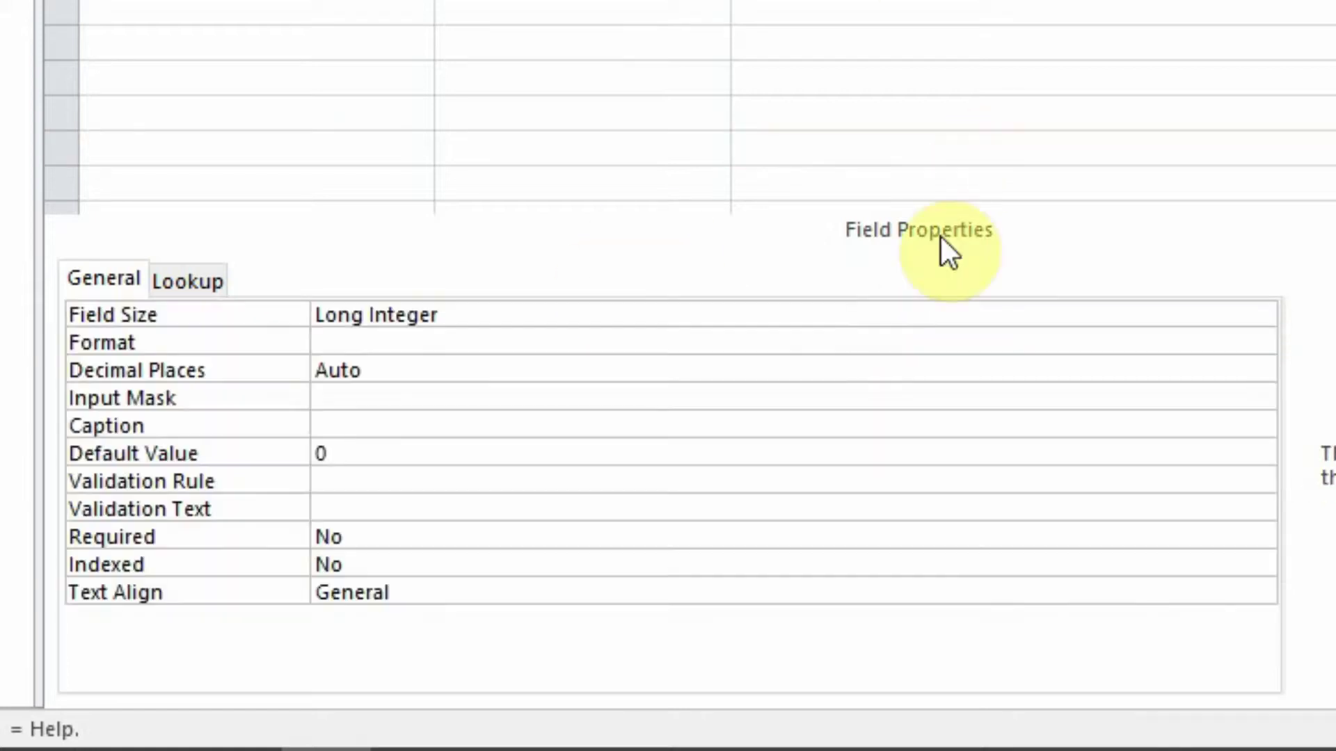
left_click(717, 351)
left_click(1259, 343)
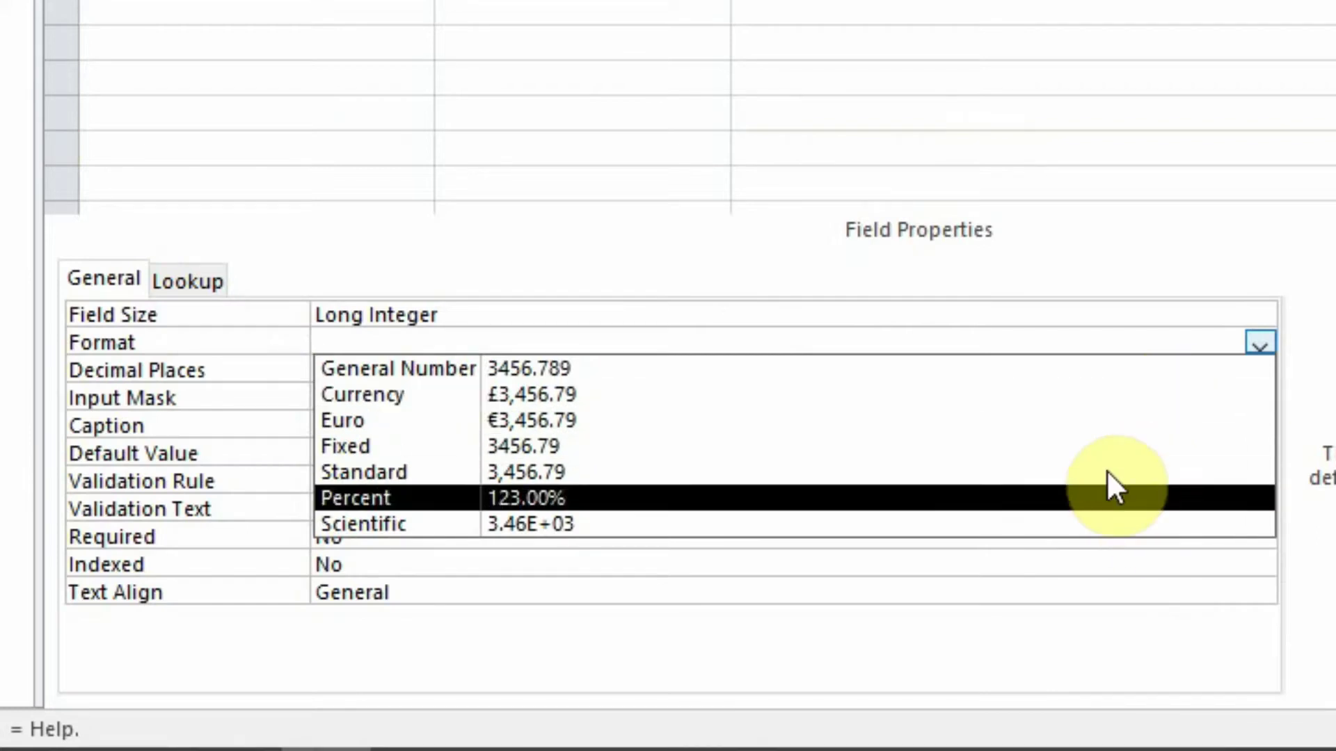
left_click(945, 11)
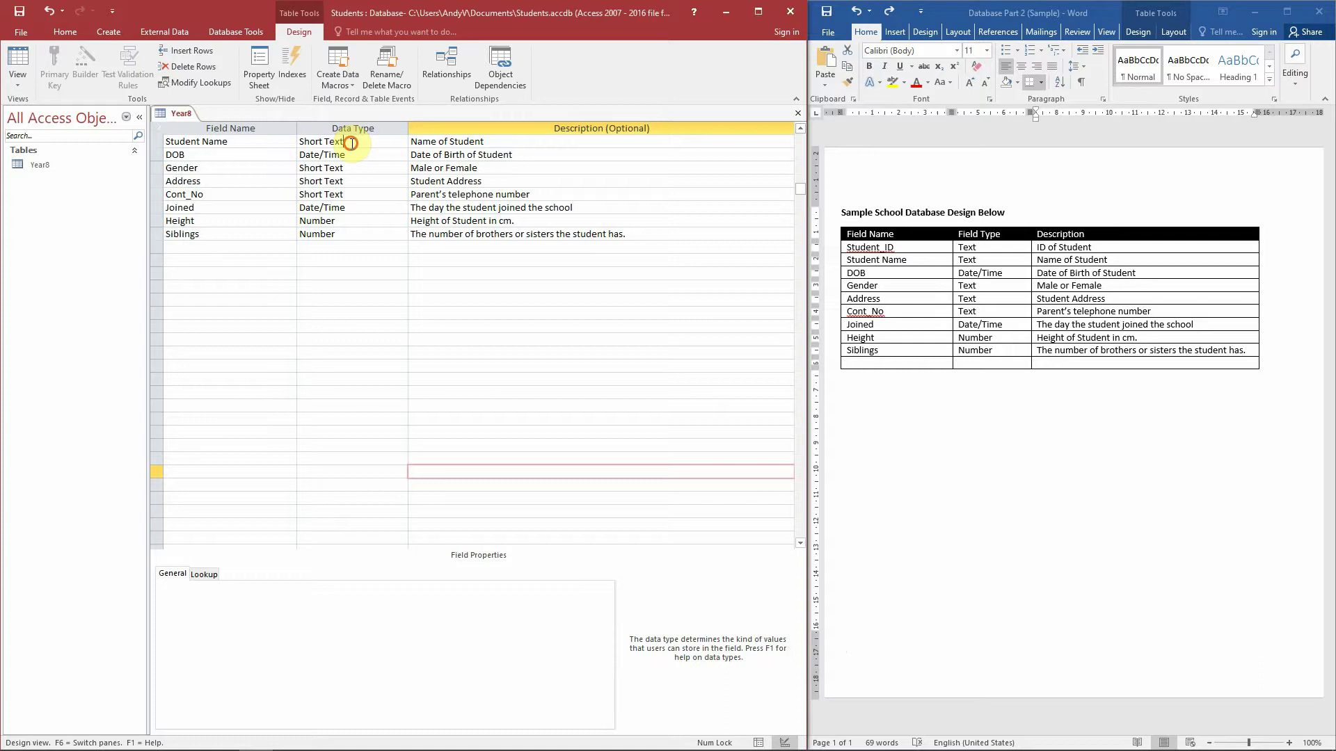
left_click(350, 143)
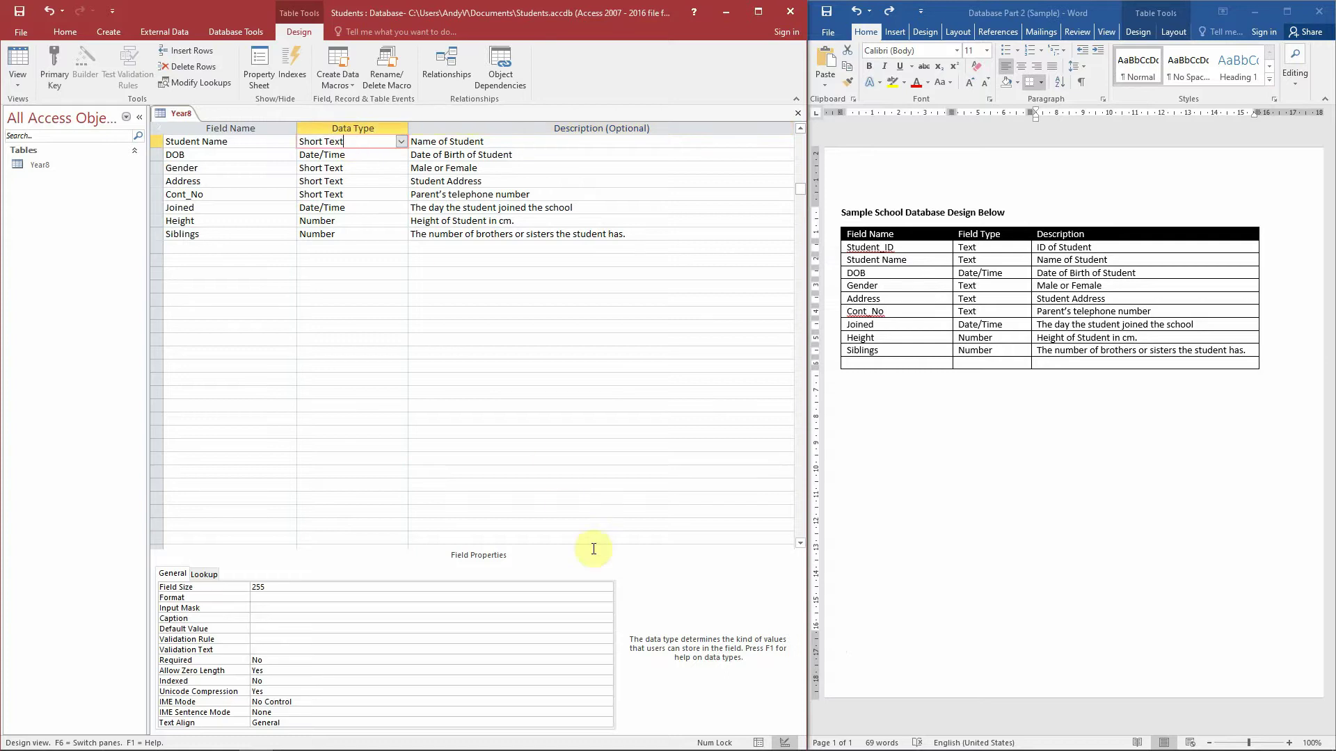
left_click(282, 586)
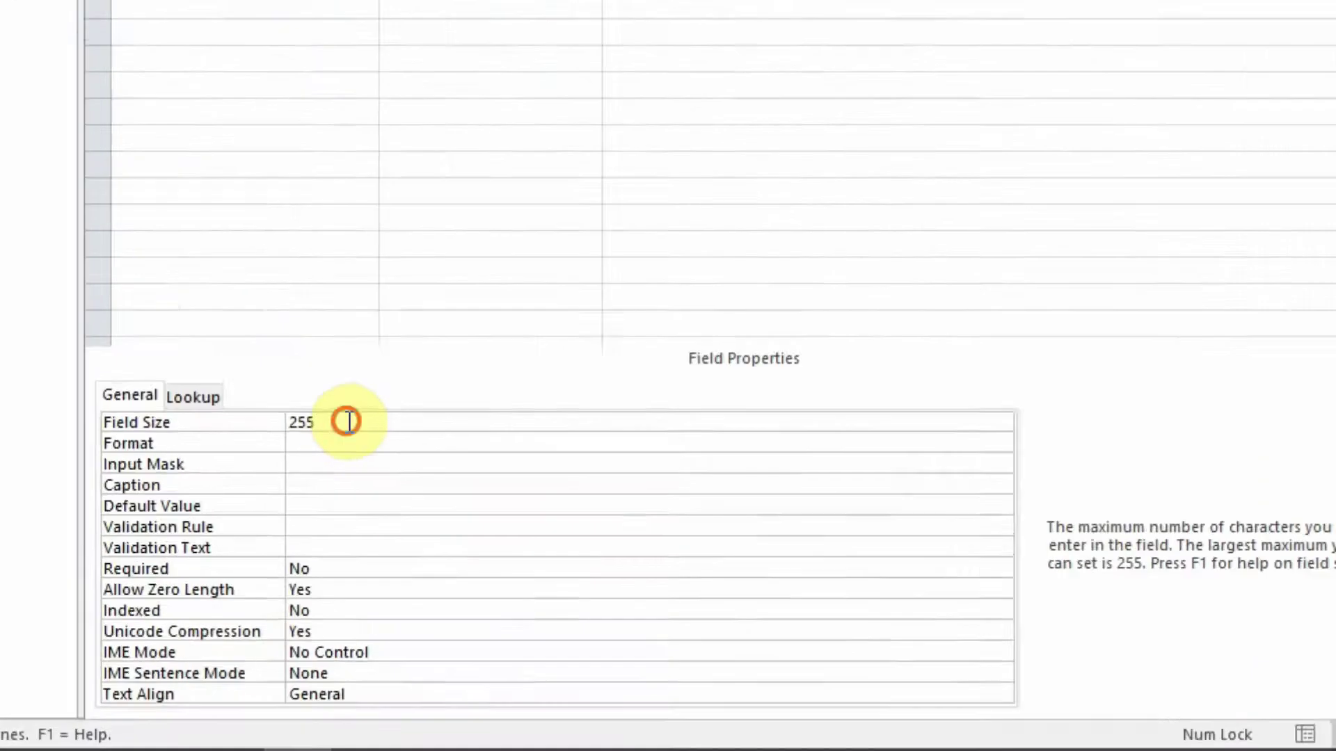
left_click(261, 424)
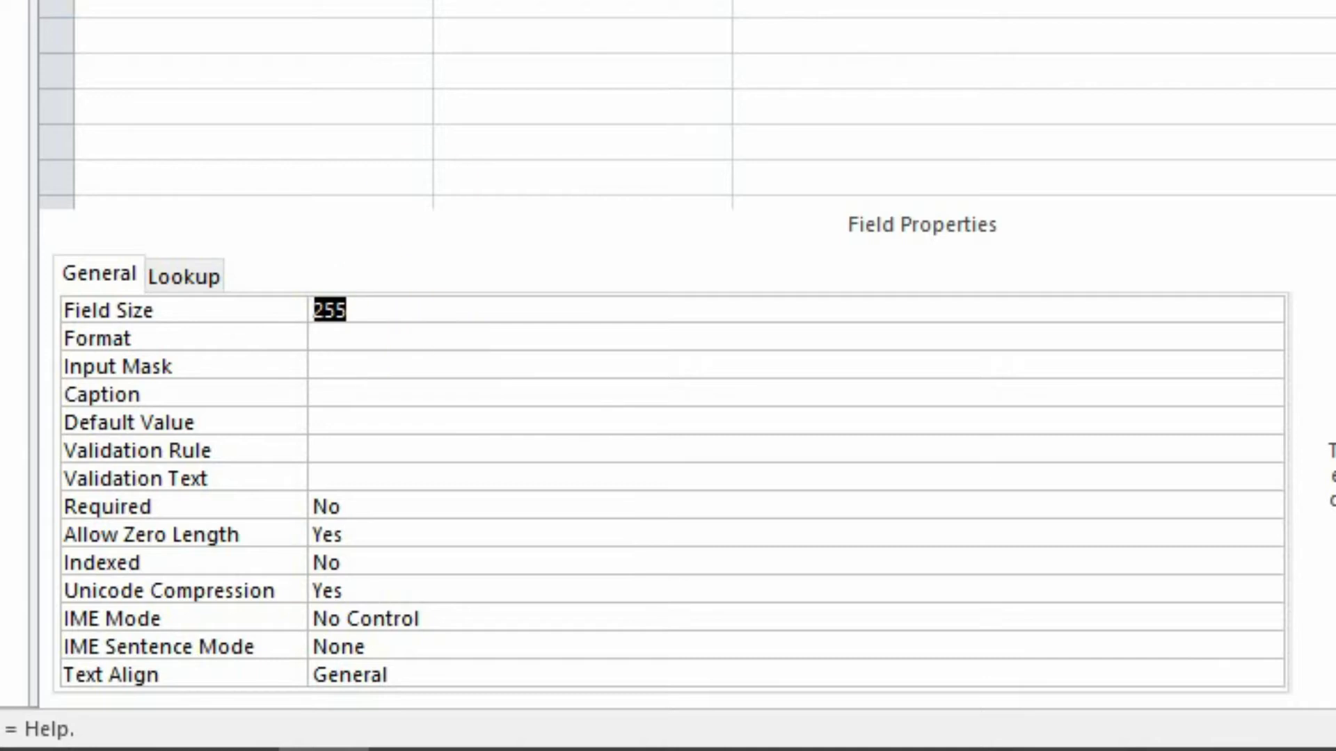
key("F6")
key("Down")
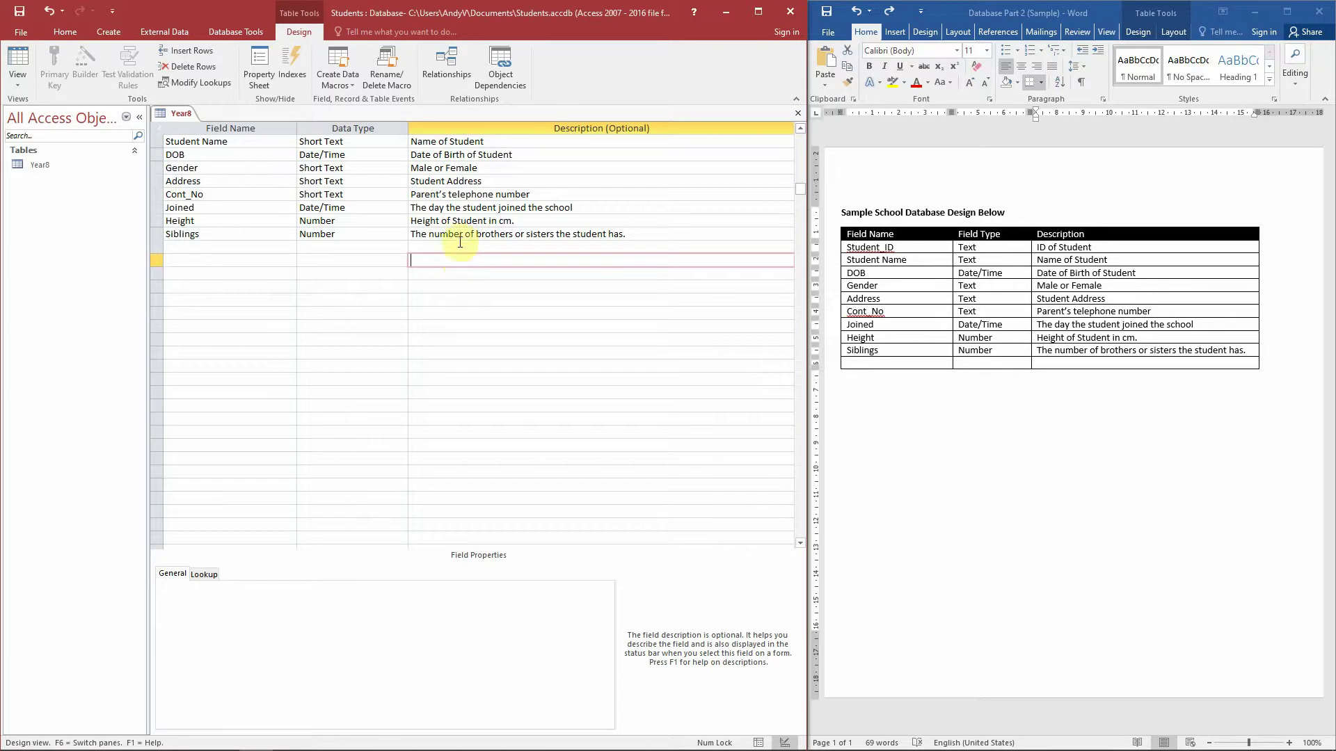
- Select rows in the design grid, ending on the first field row to insert above
left_click(293, 222)
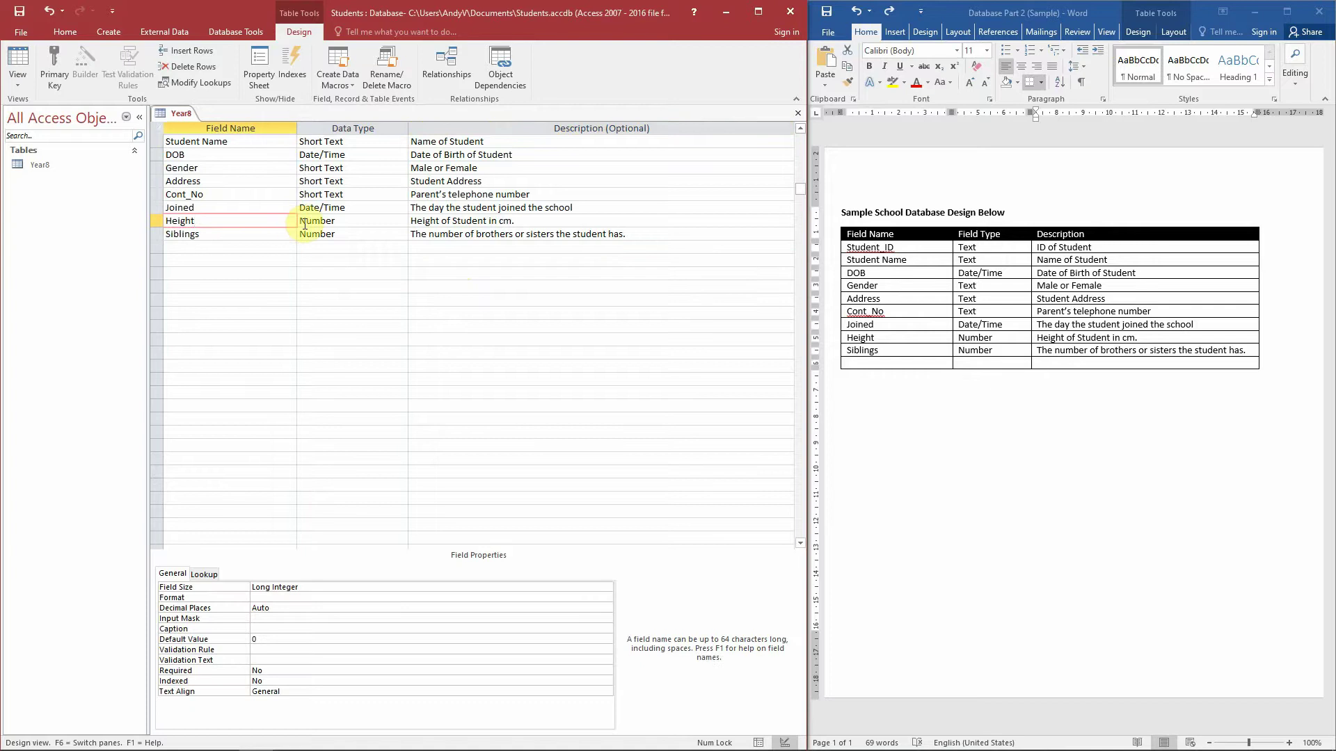
left_click(282, 234)
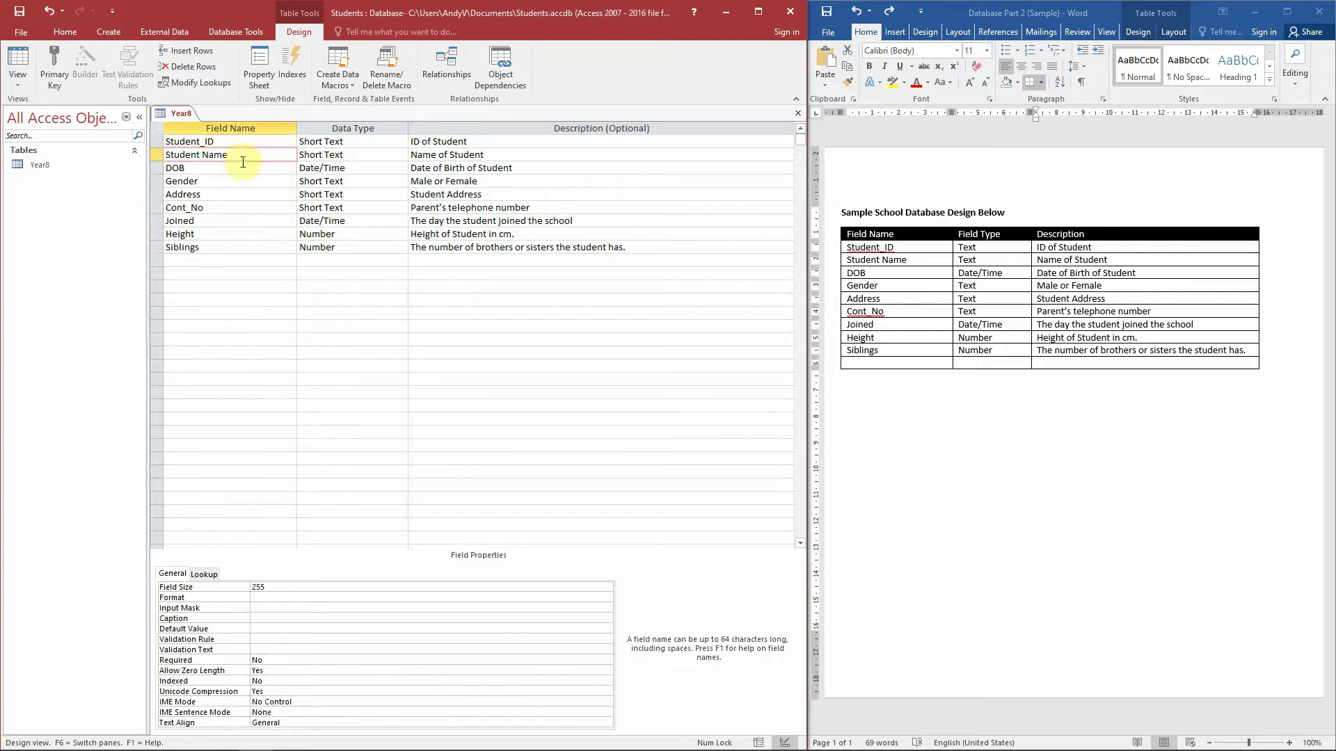
left_click(247, 142)
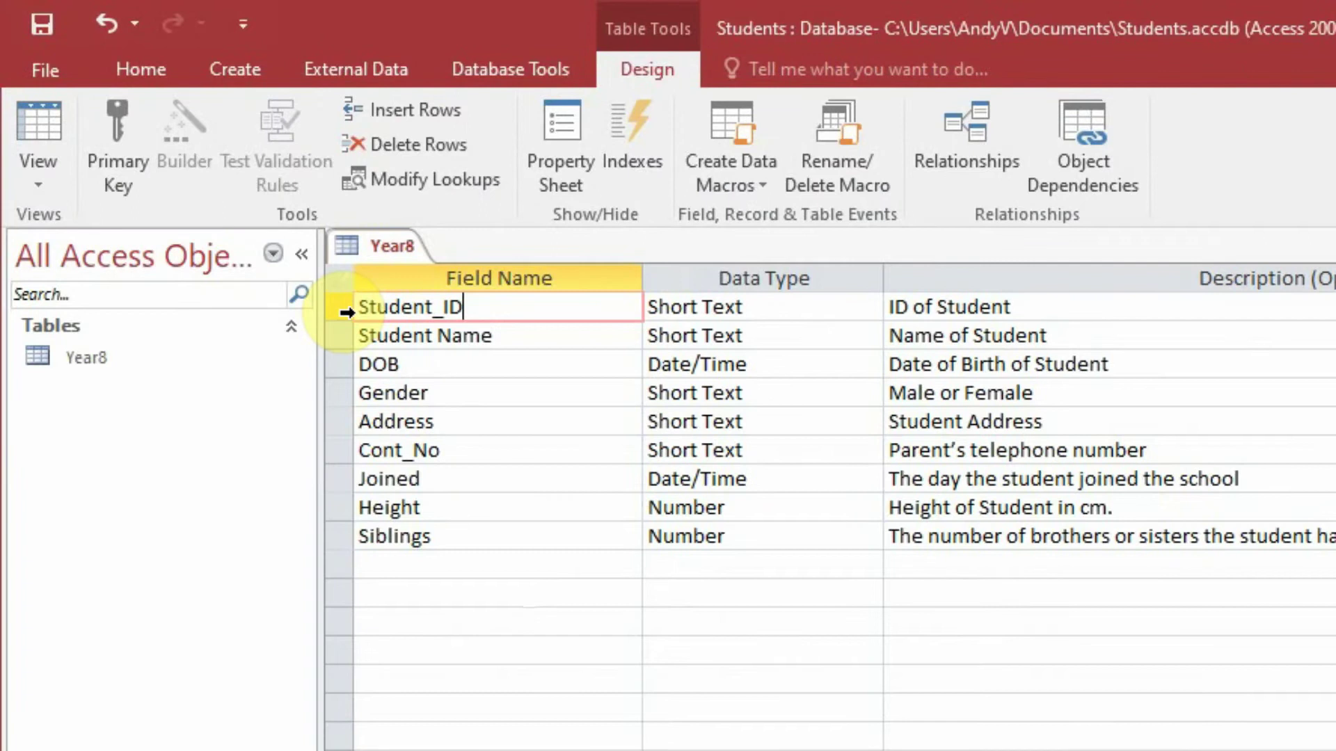
- Make Student_ID the primary key of the Year8 table
left_click(342, 310)
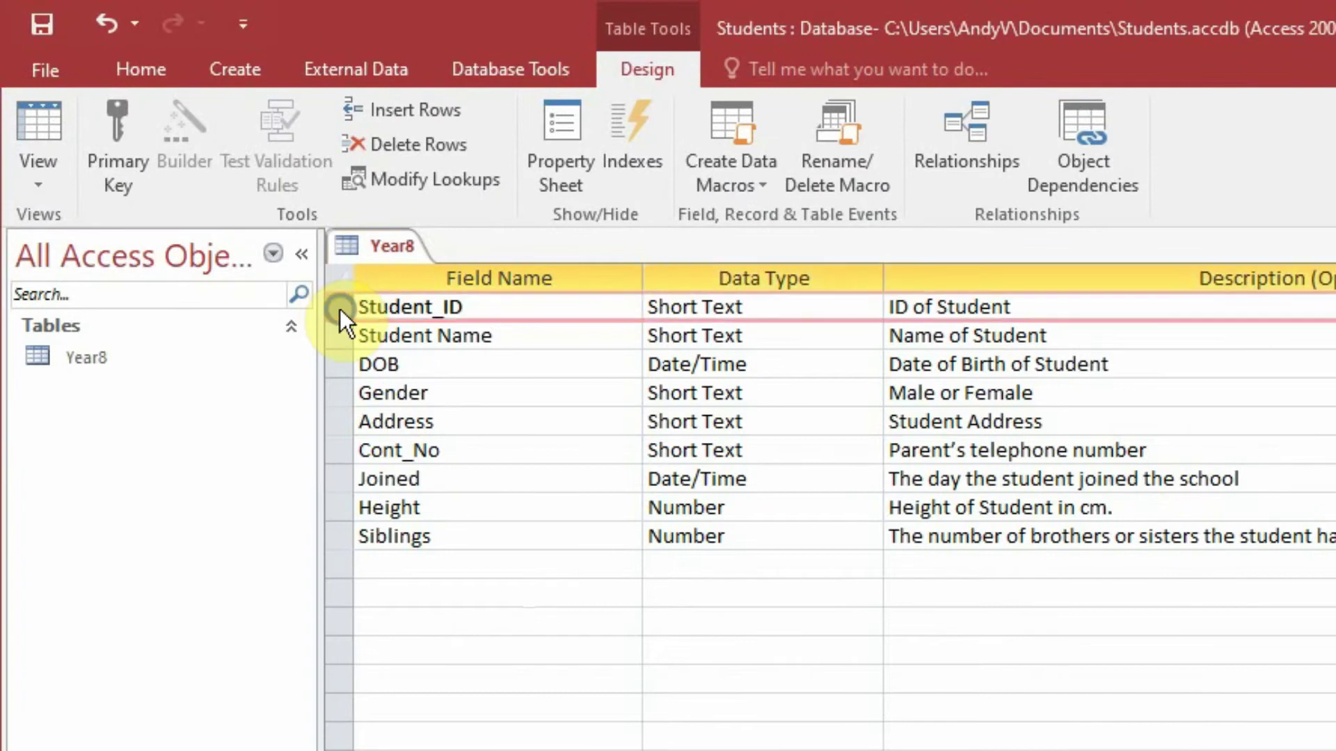
right_click(339, 310)
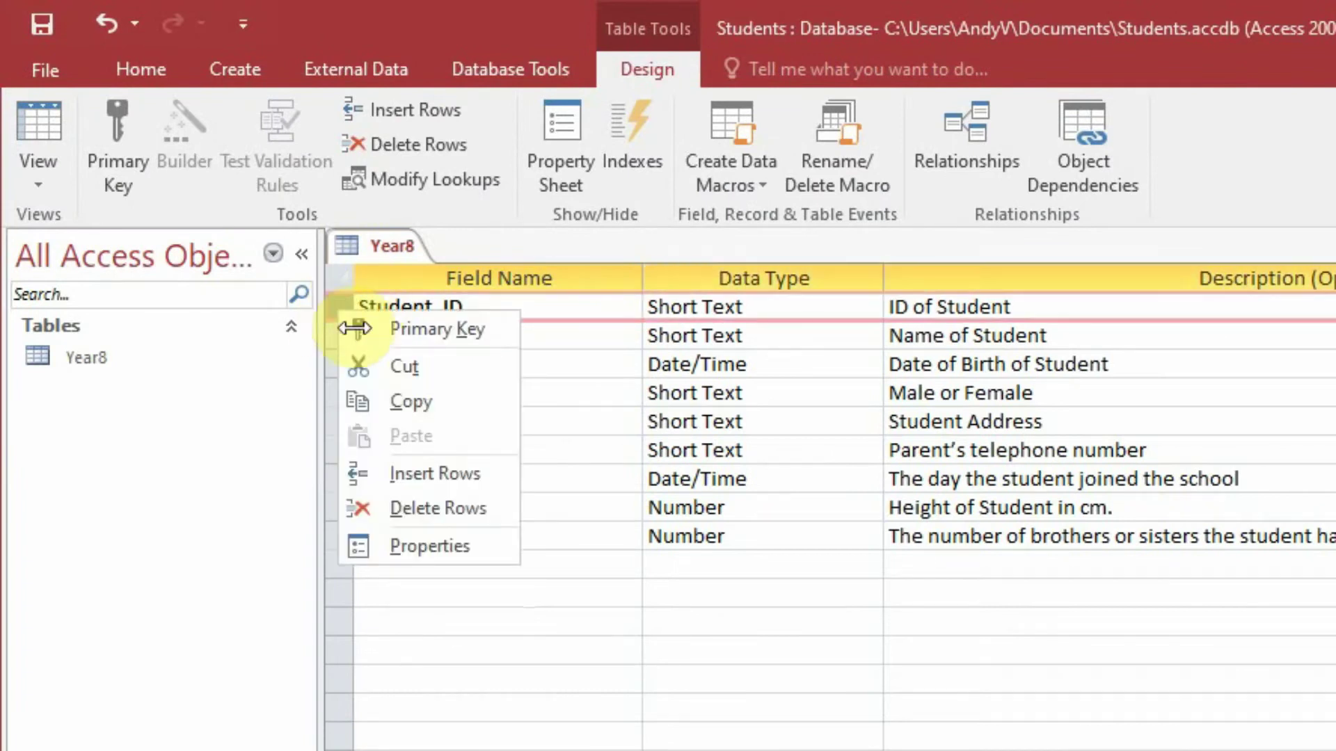
left_click(419, 332)
- Turn off Caps Lock and switch Year8 to Datasheet View
left_click(565, 672)
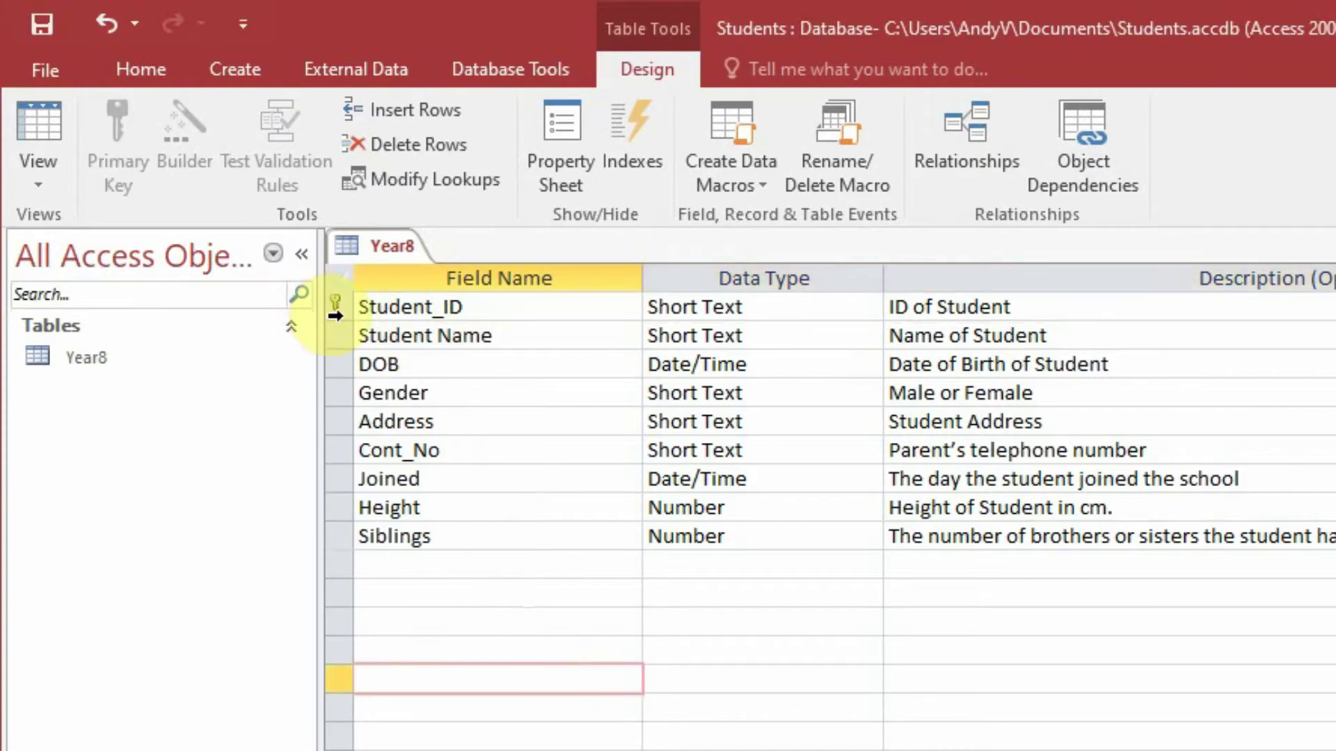
left_click(556, 565)
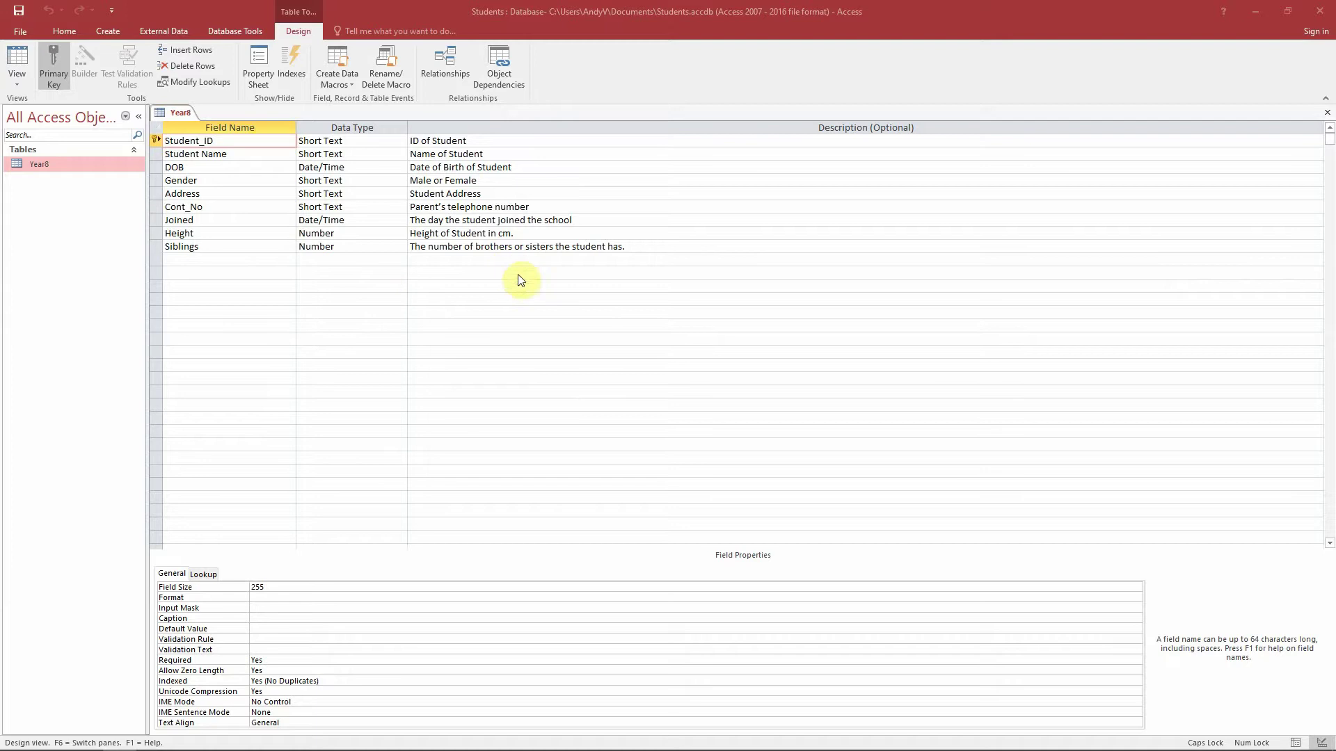
key("Caps_Lock")
left_click(20, 60)
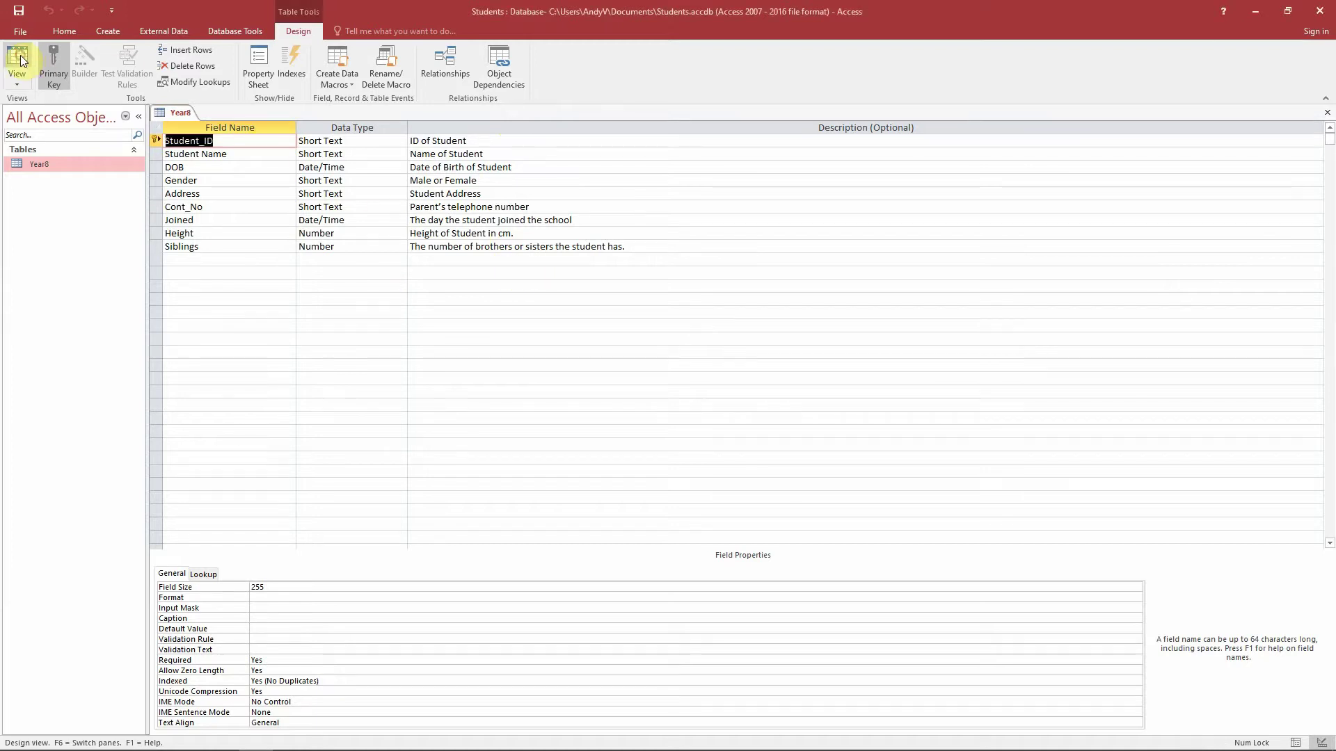
left_click(19, 60)
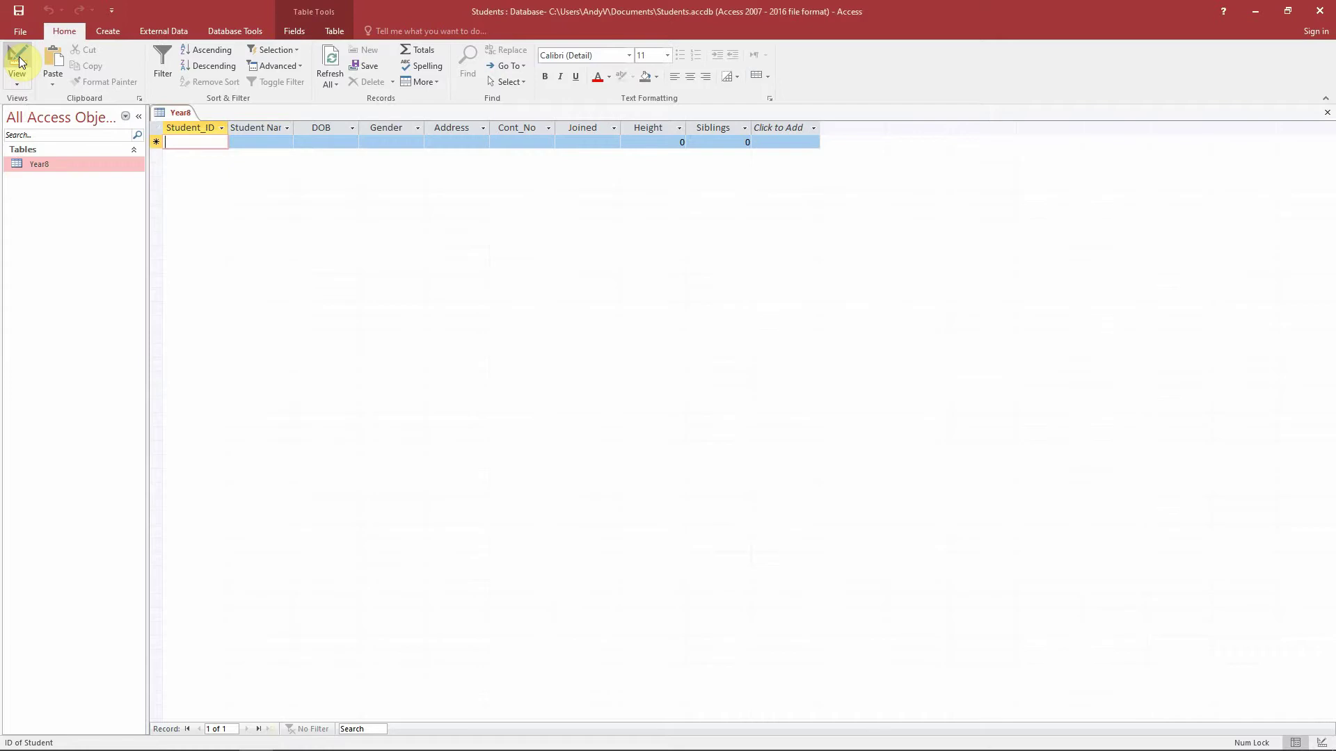
- Enter Student_ID BG183 and the student's full name in the first record
type("B")
type("G")
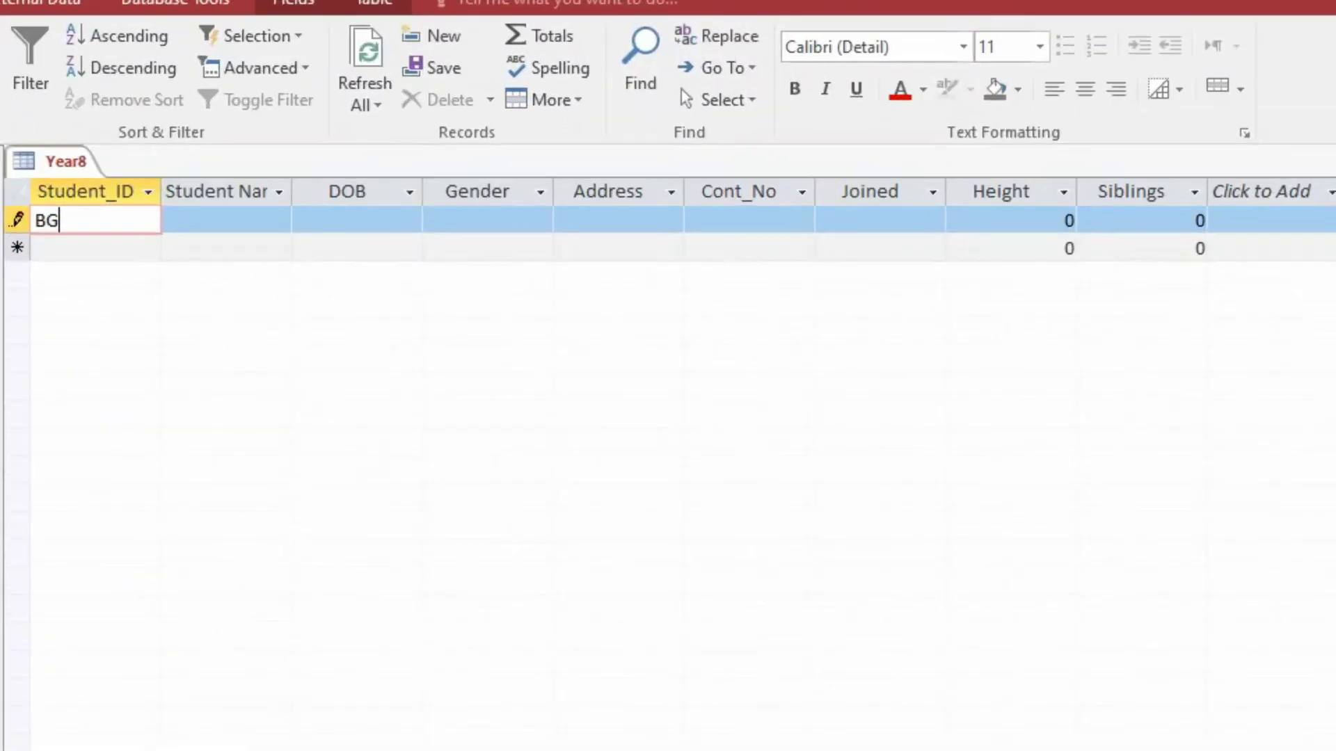
type("183")
key("Tab")
type("S")
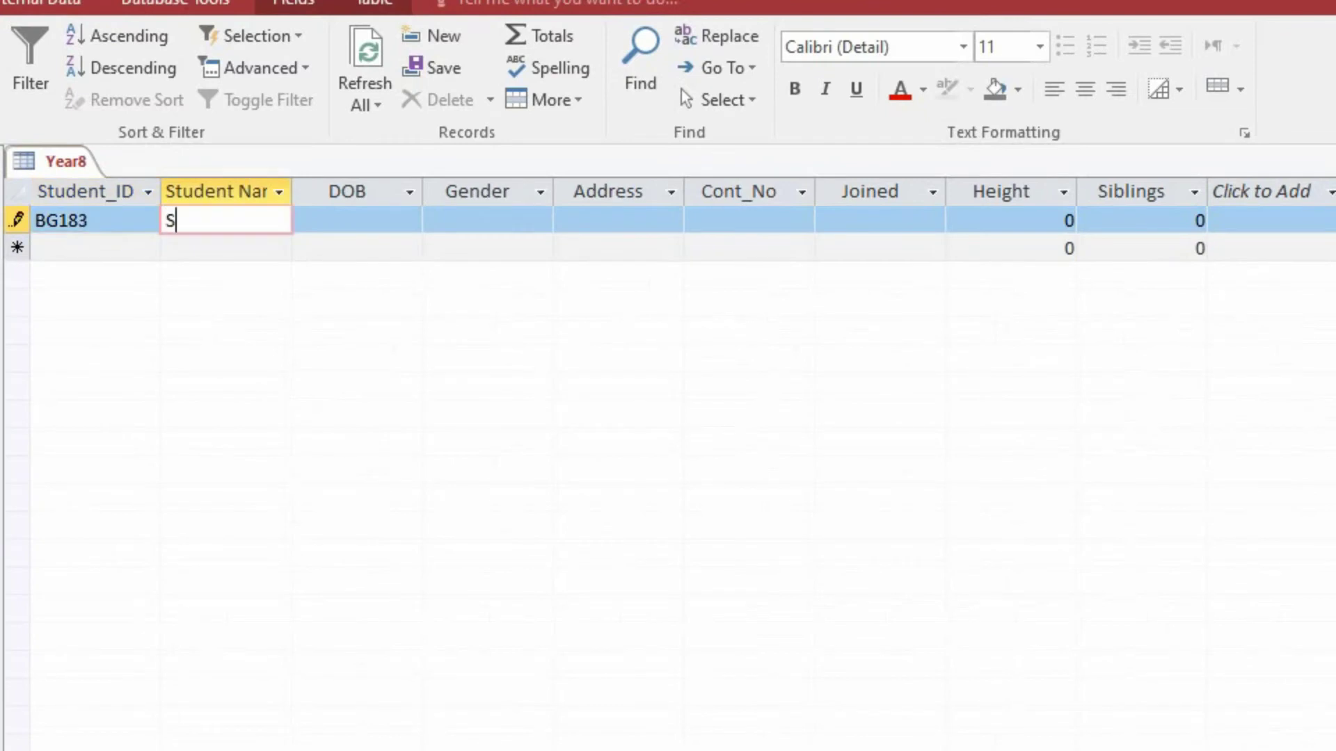
key("BackSpace")
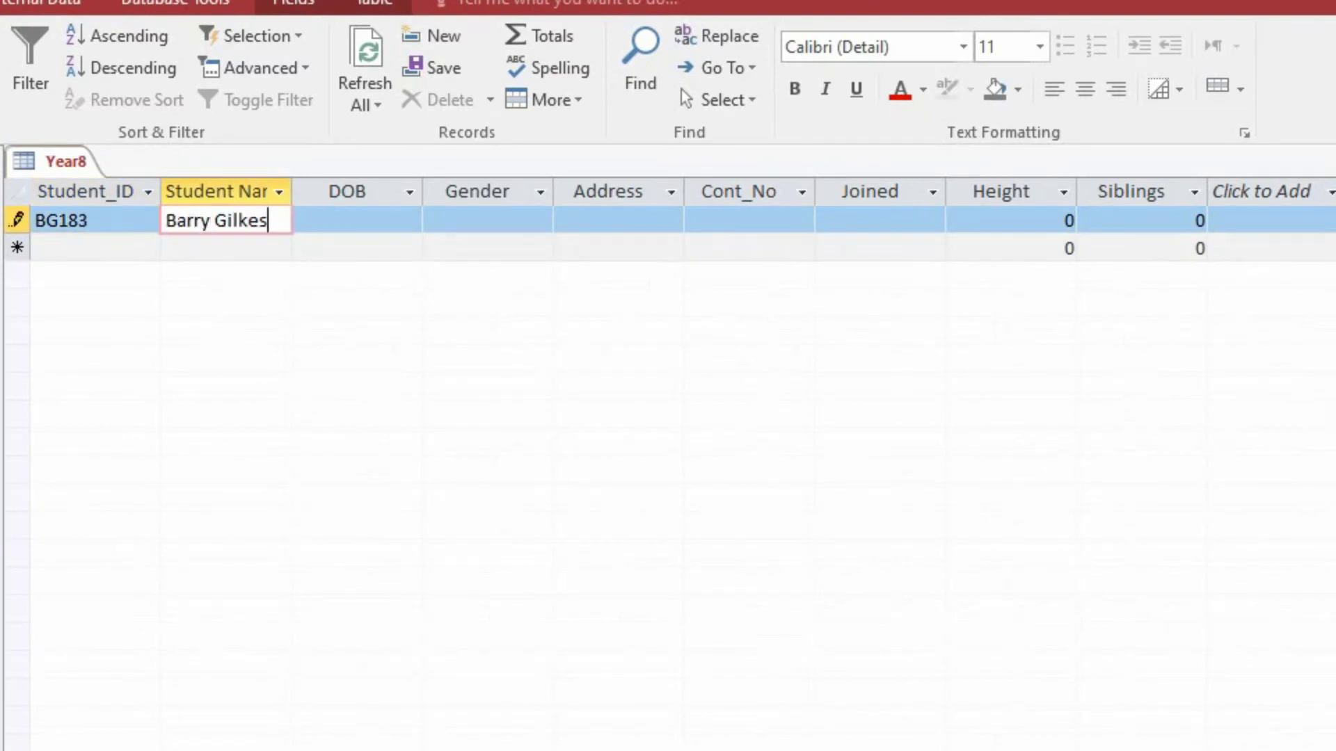
type("es")
key("Tab")
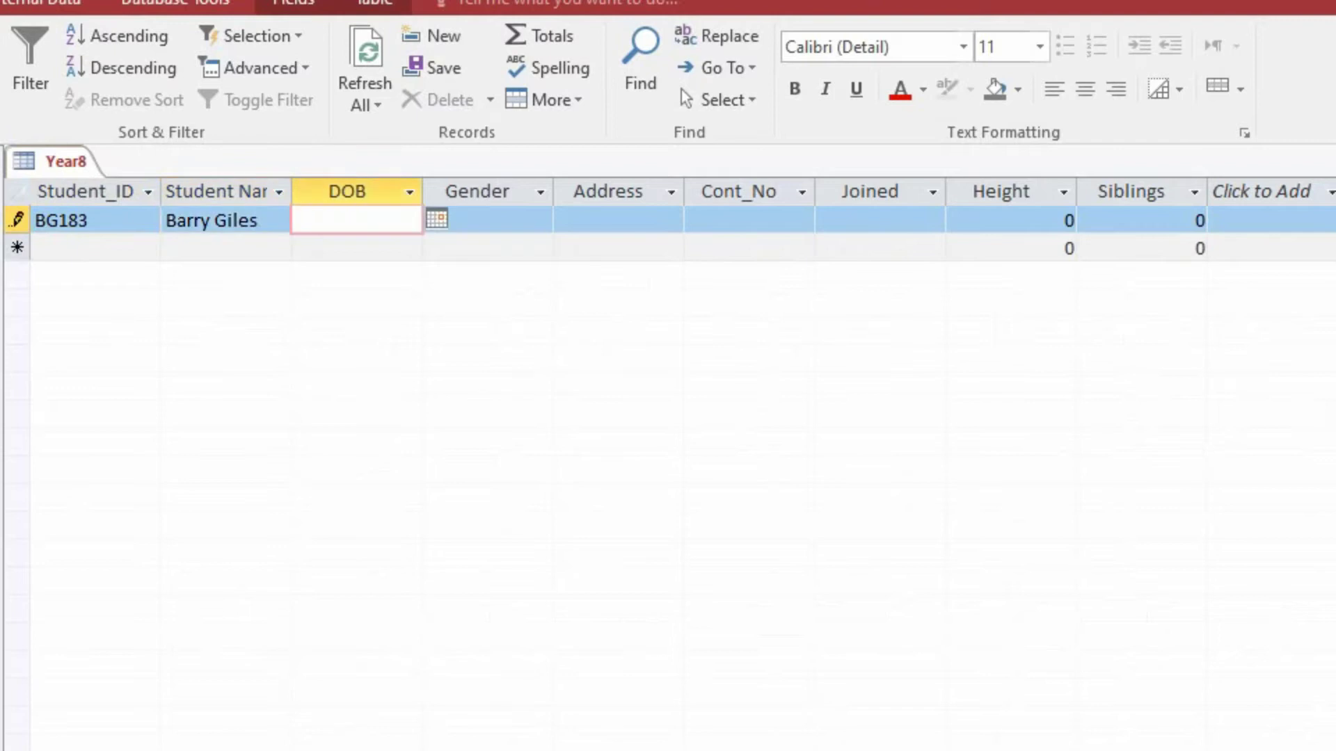
type("25/06/2003")
key("Tab")
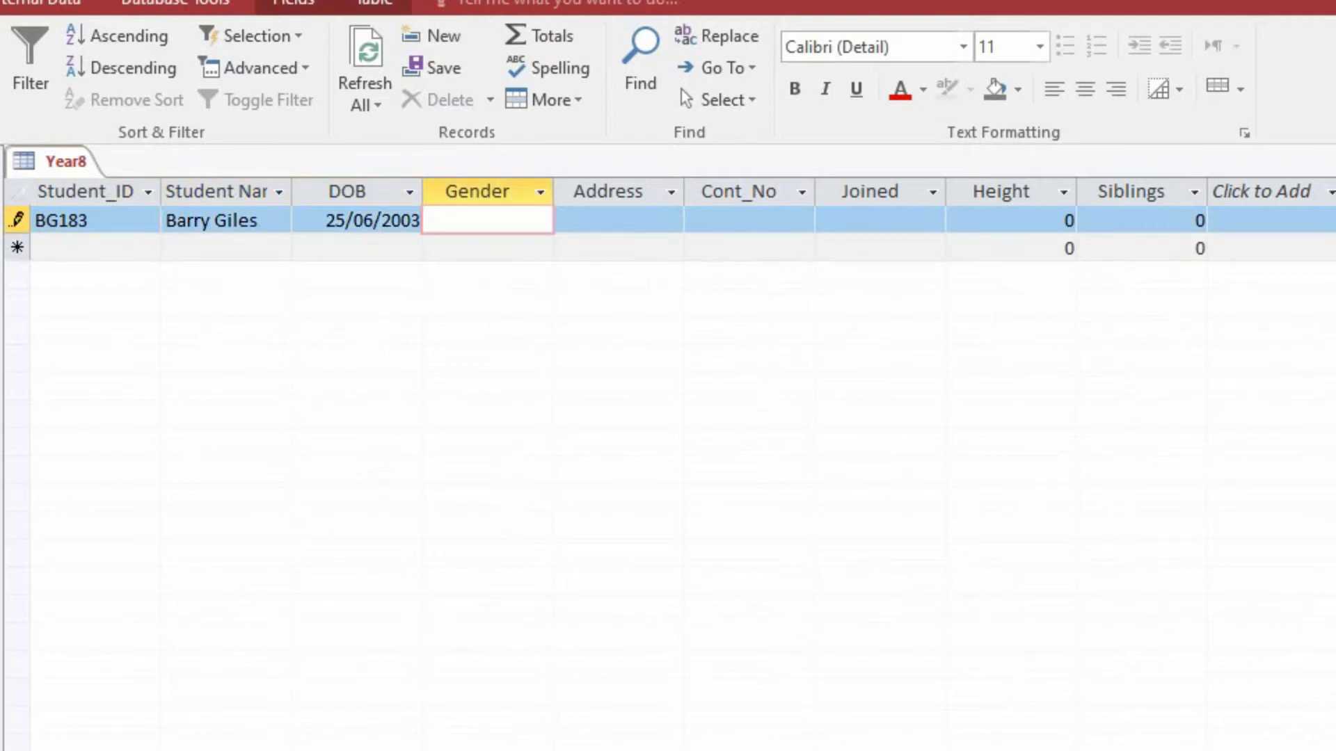
type("M")
key("Tab")
type("Vay, Watford")
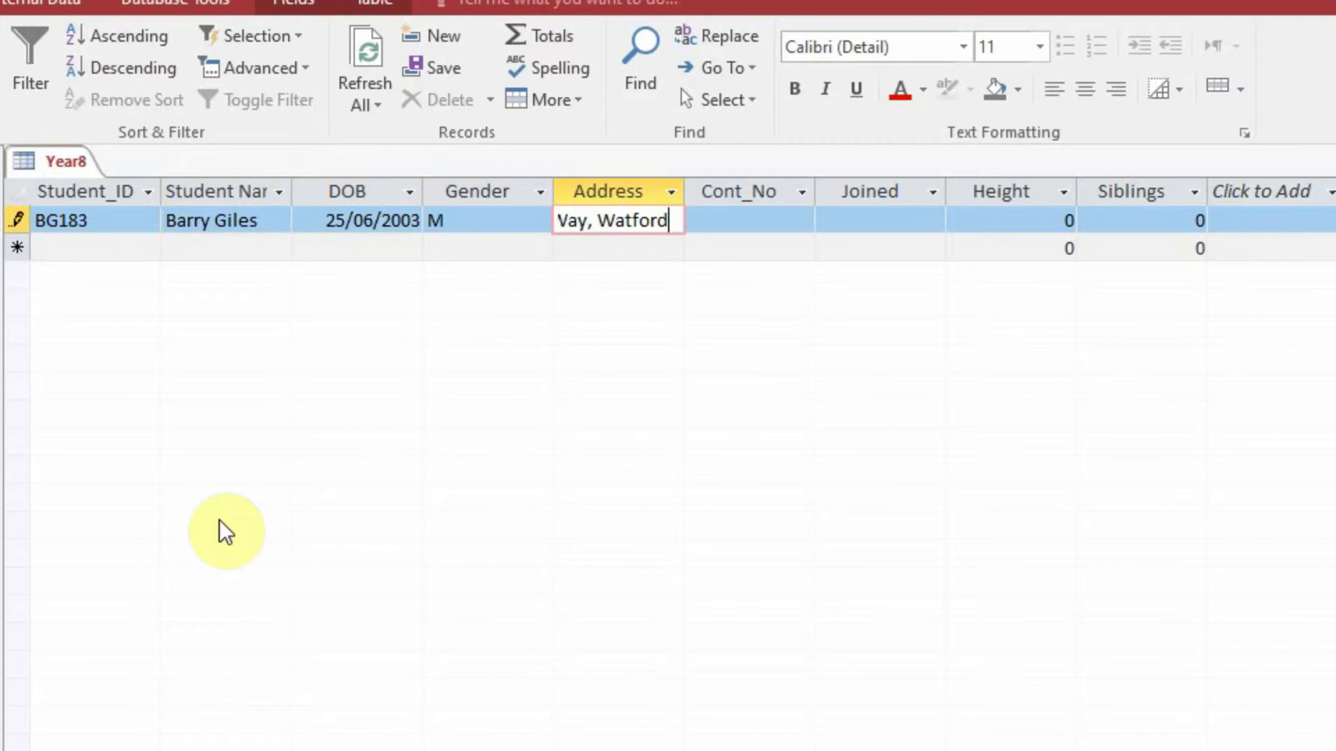
left_click_drag(684, 195, 791, 197)
left_click(888, 217)
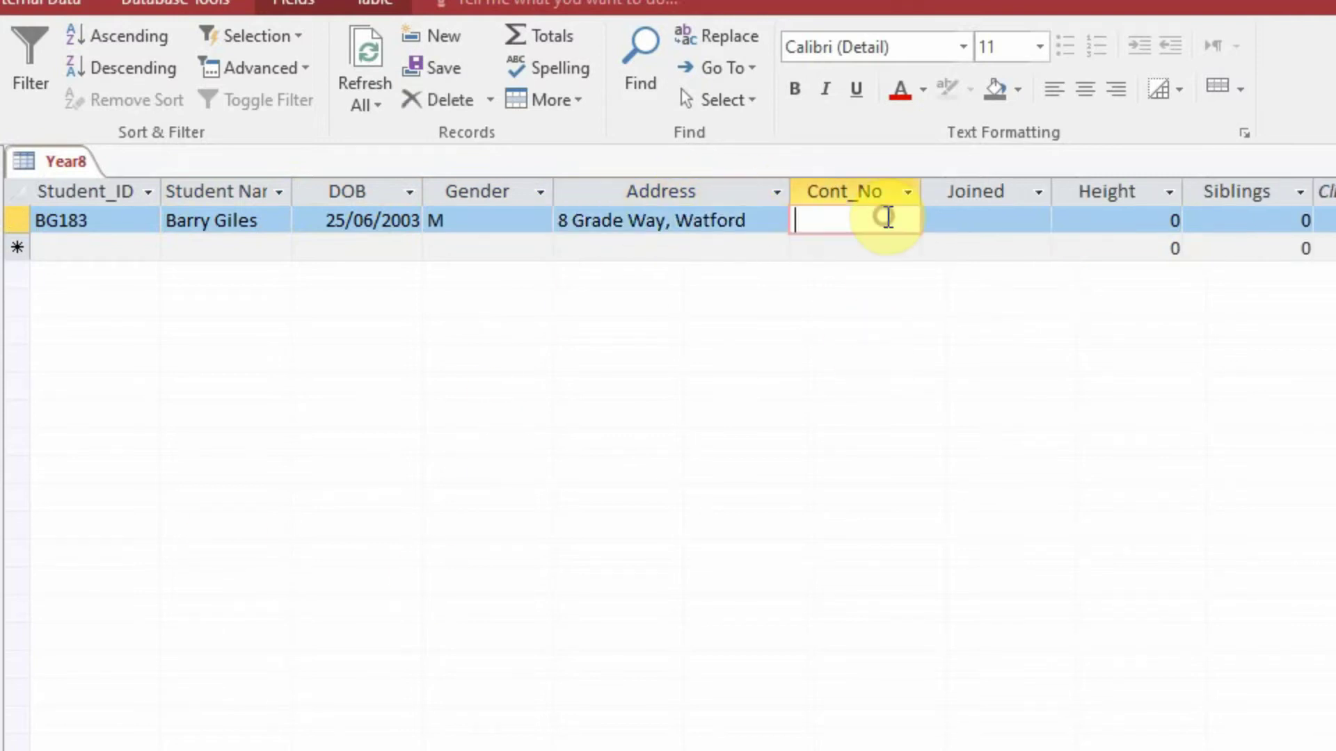
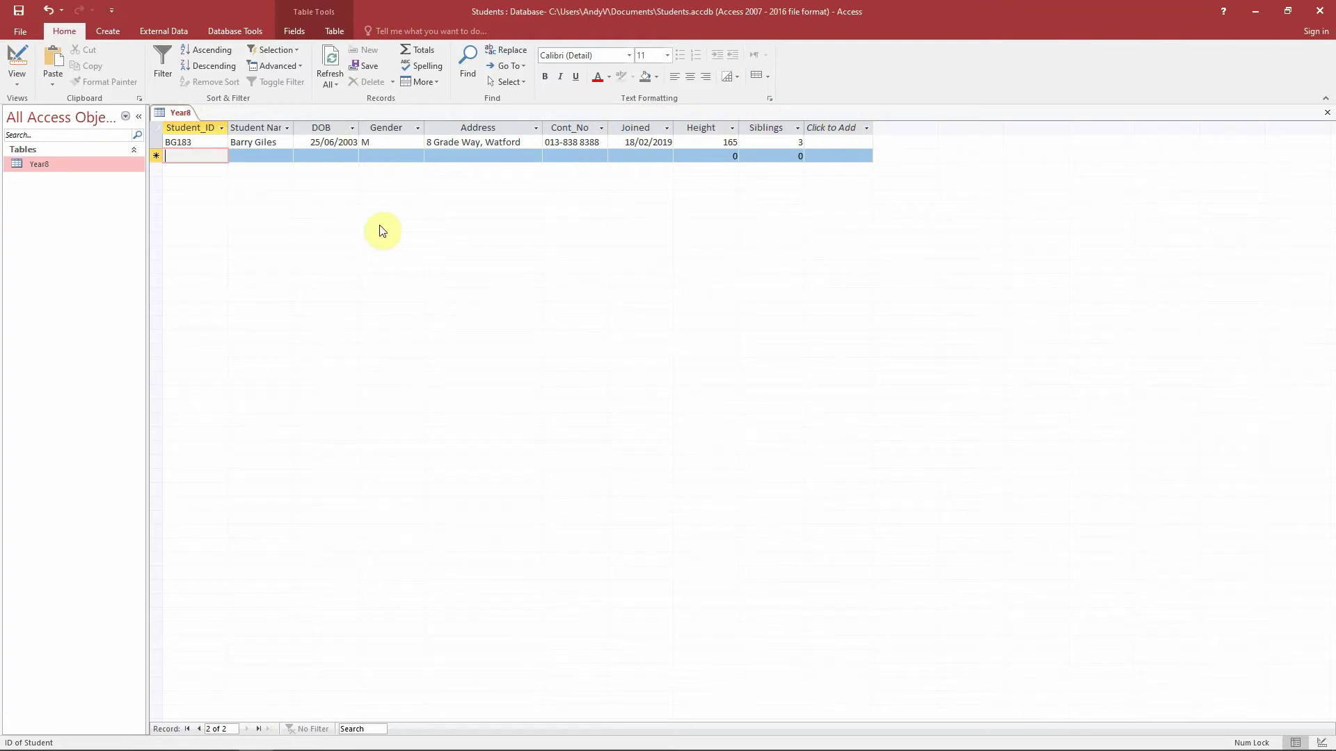
- Enter duplicate ID BG183 in the new row, dismiss the primary-key error, and select the ID
type("BG183")
left_click(255, 157)
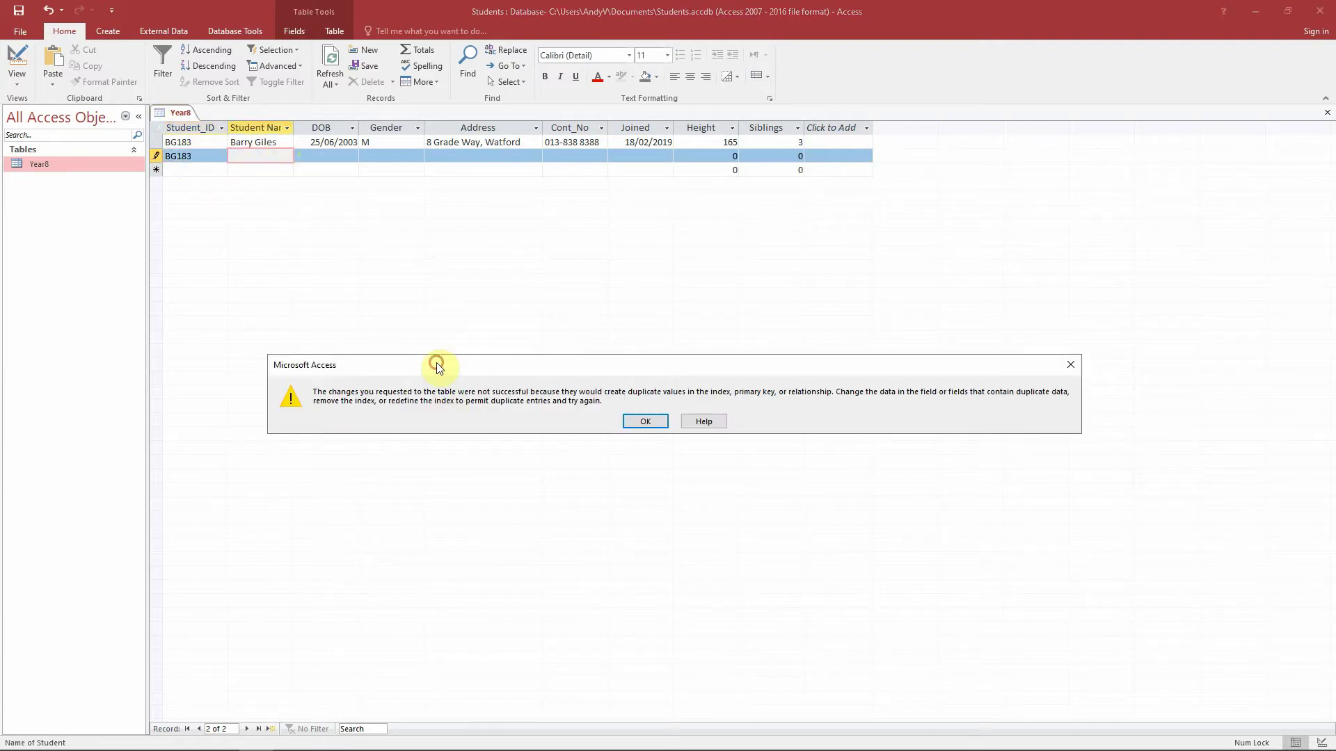
left_click_drag(438, 363, 413, 238)
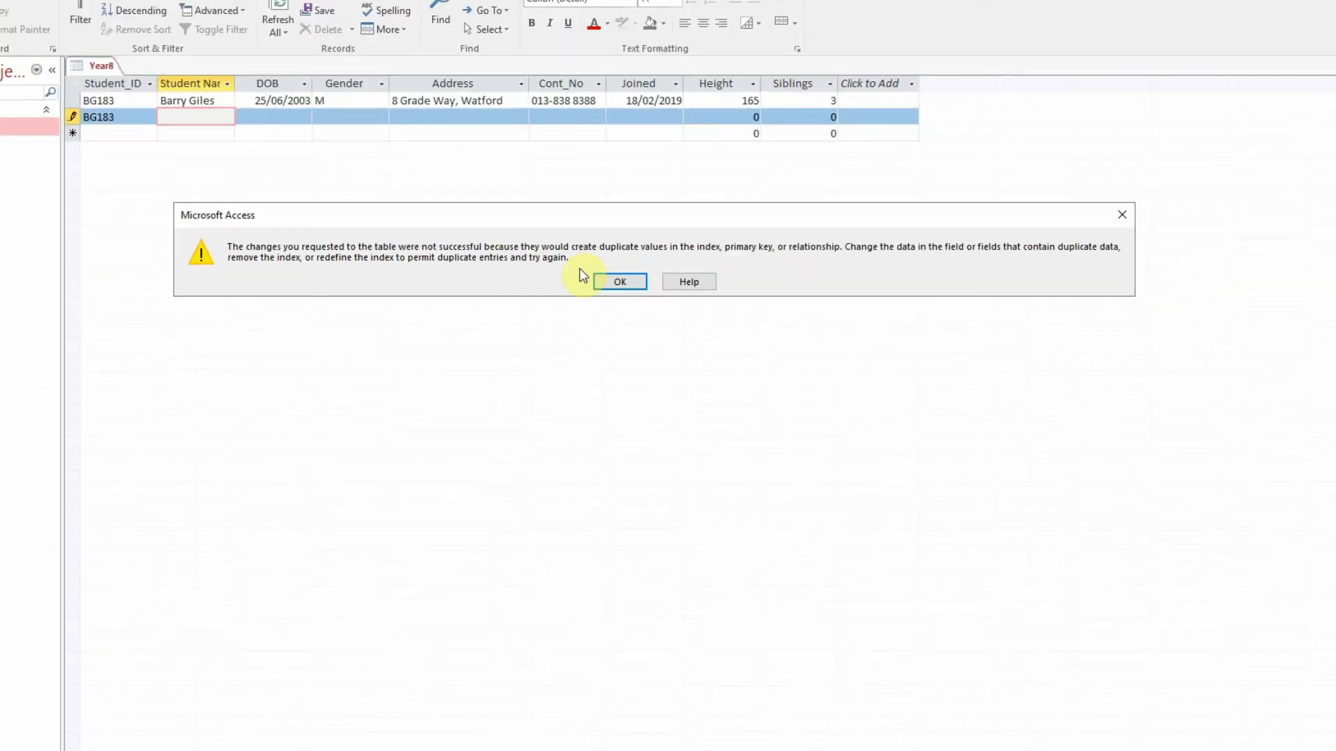
left_click(604, 281)
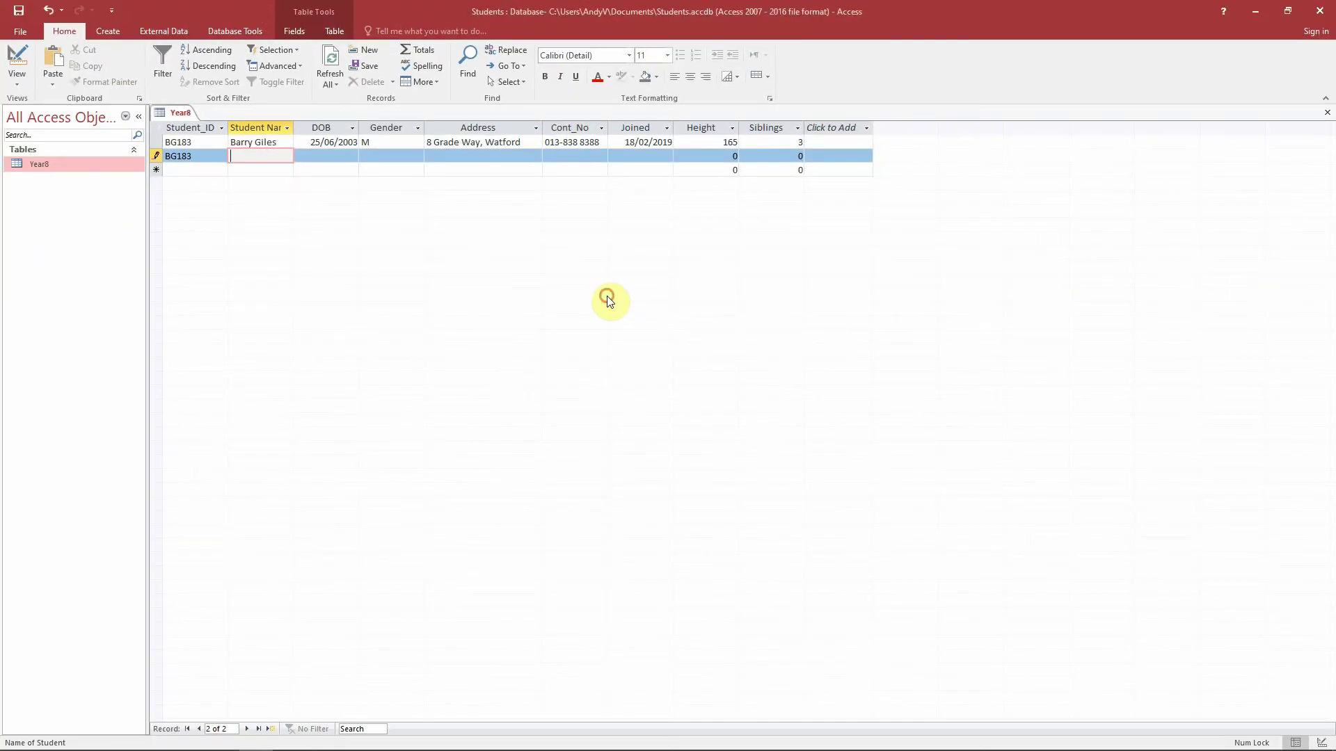
left_click(121, 118)
left_click_drag(196, 157, 166, 157)
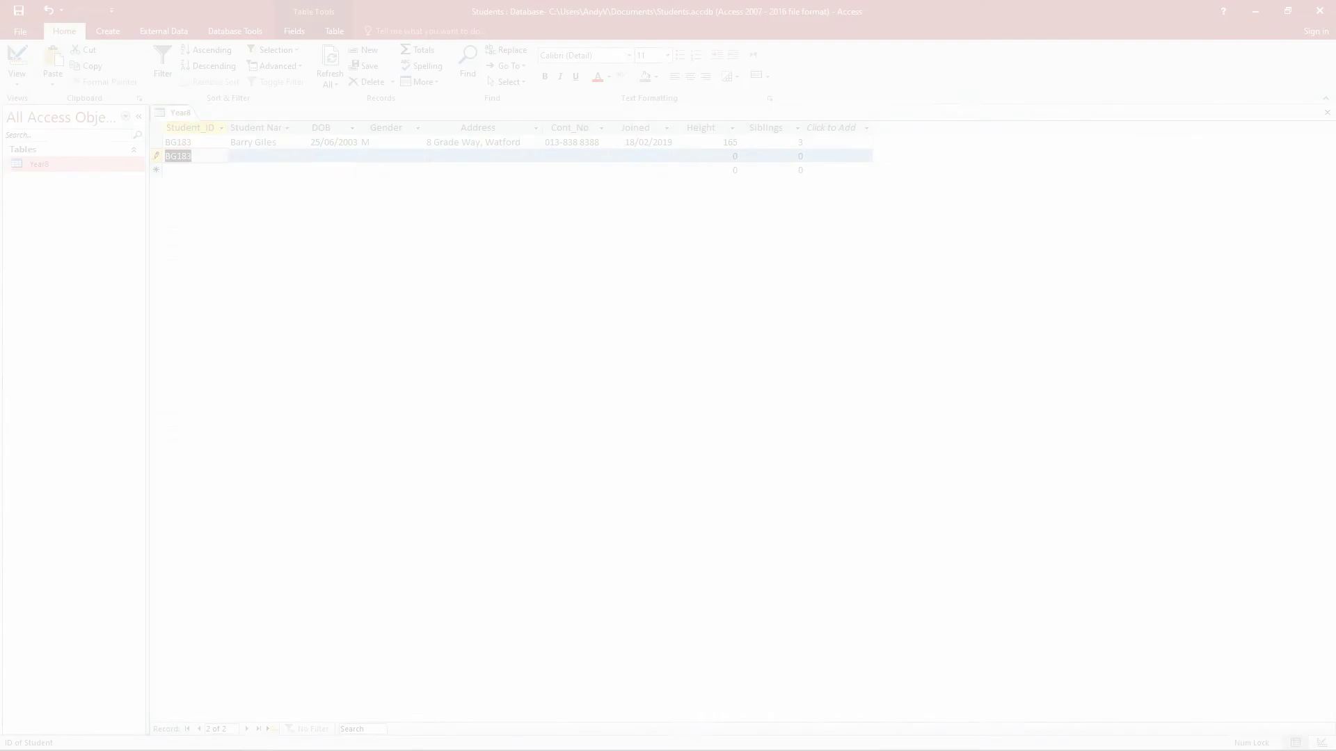
key("BackSpace")
key("Caps_Lock")
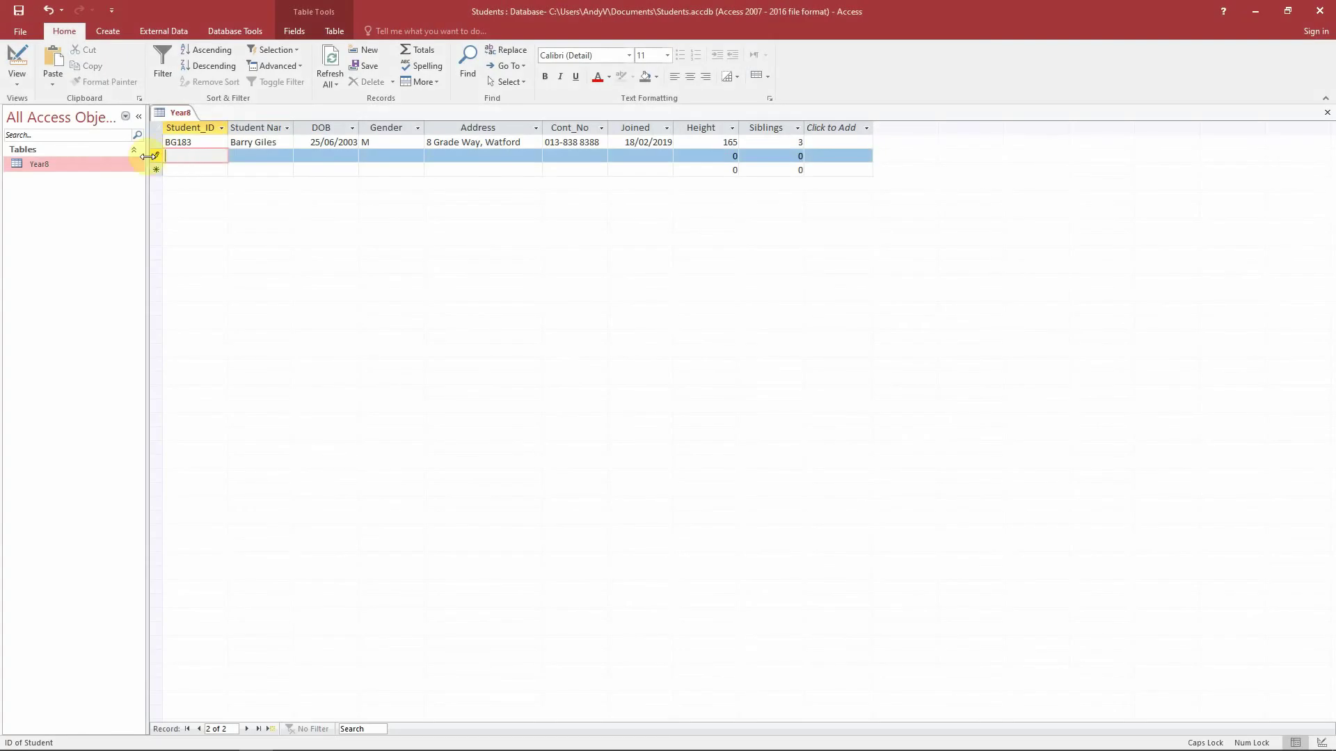
type("JW189")
key("Tab")
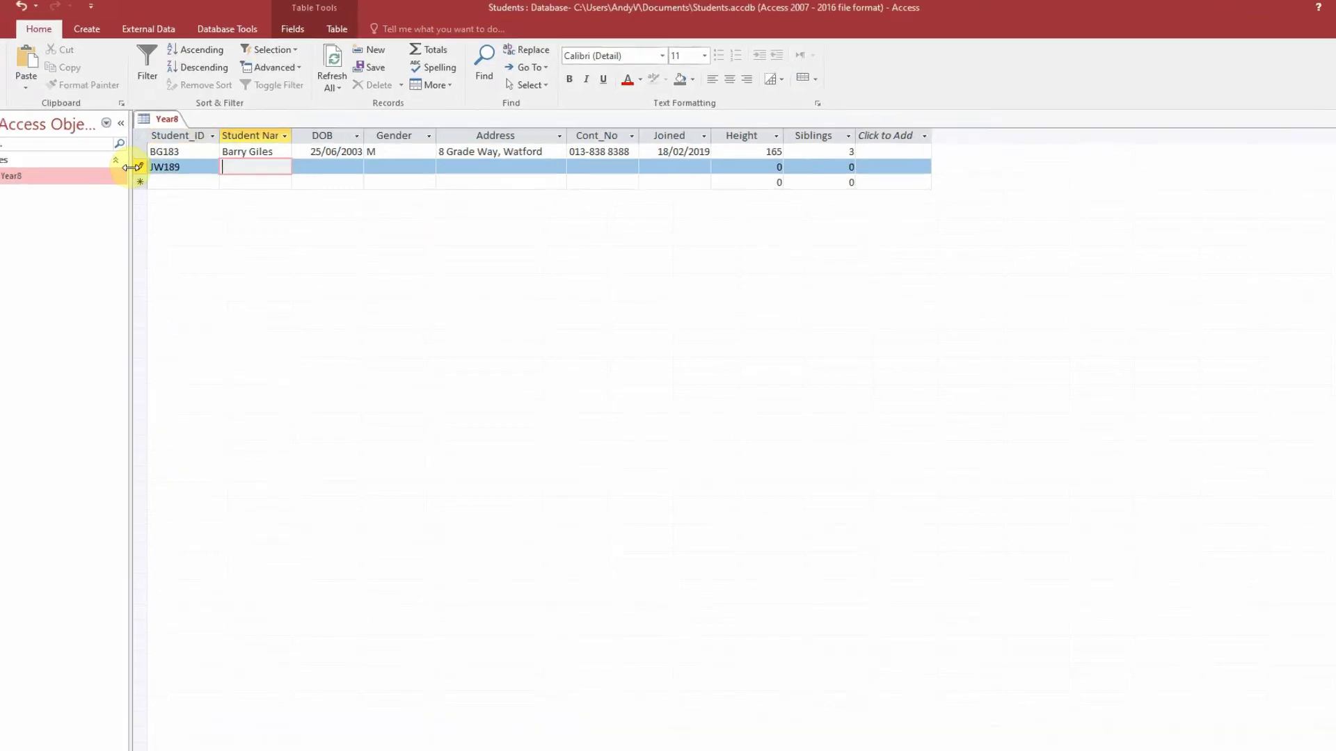
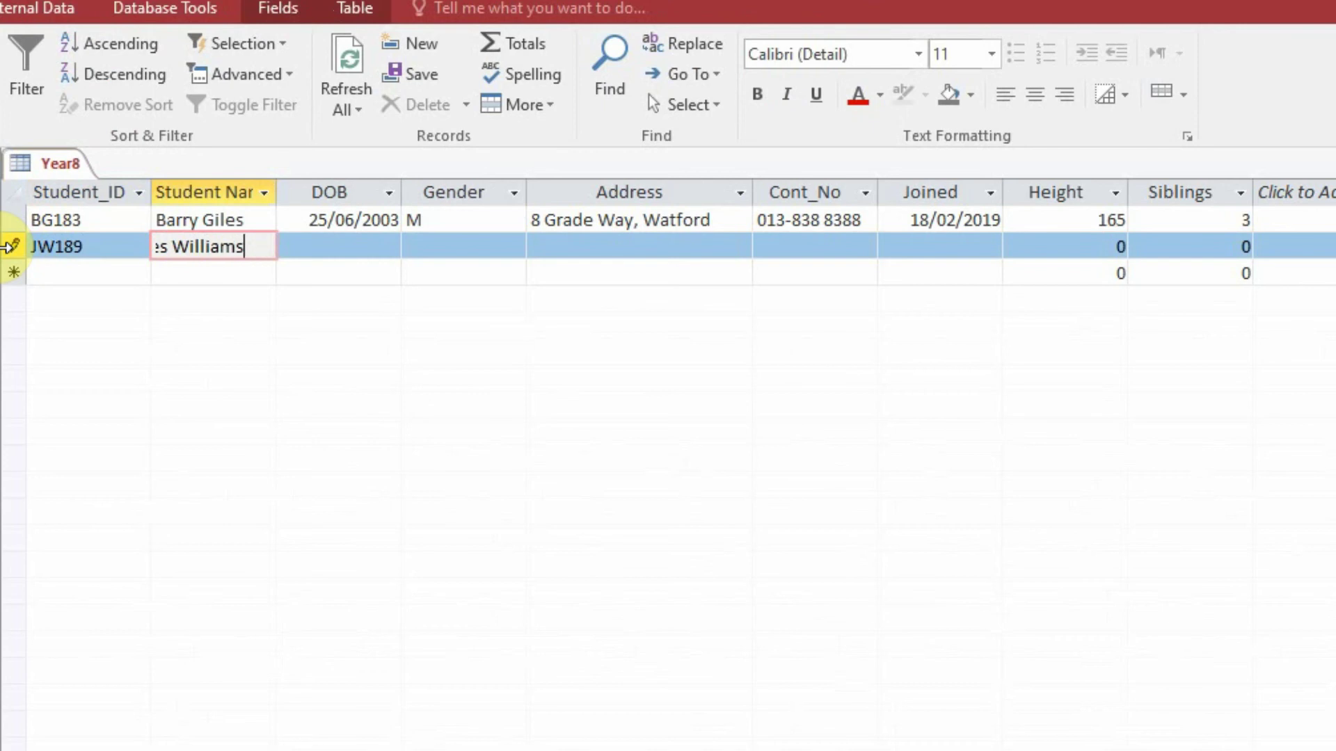
key("Tab")
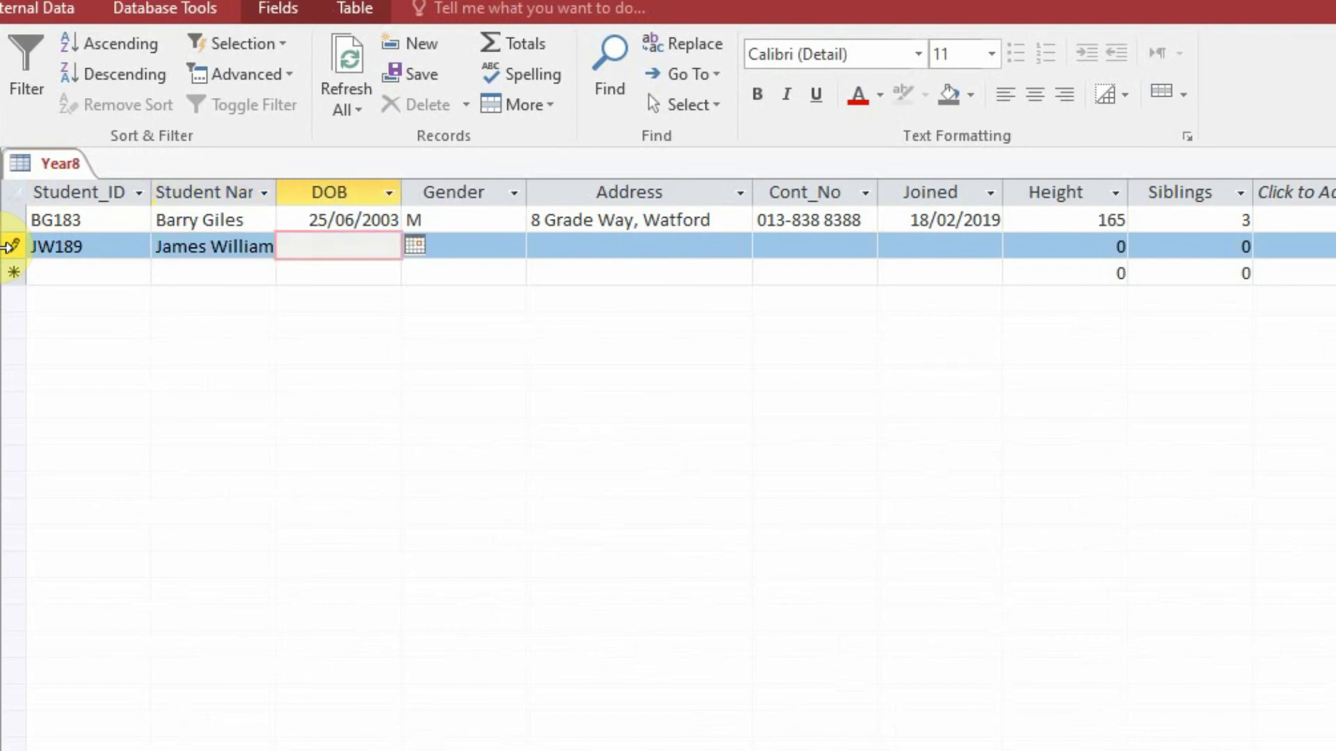
type("15/06/2005")
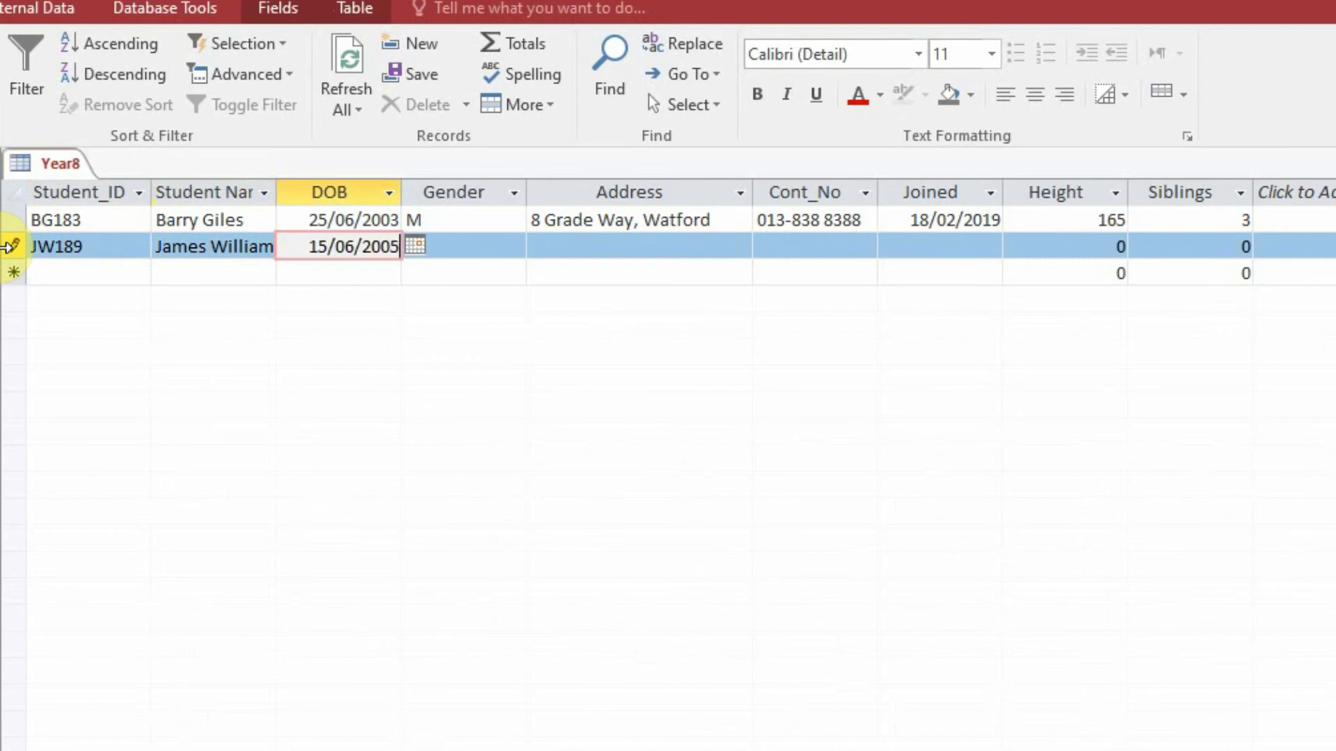
key("Tab")
type("m")
key("Tab")
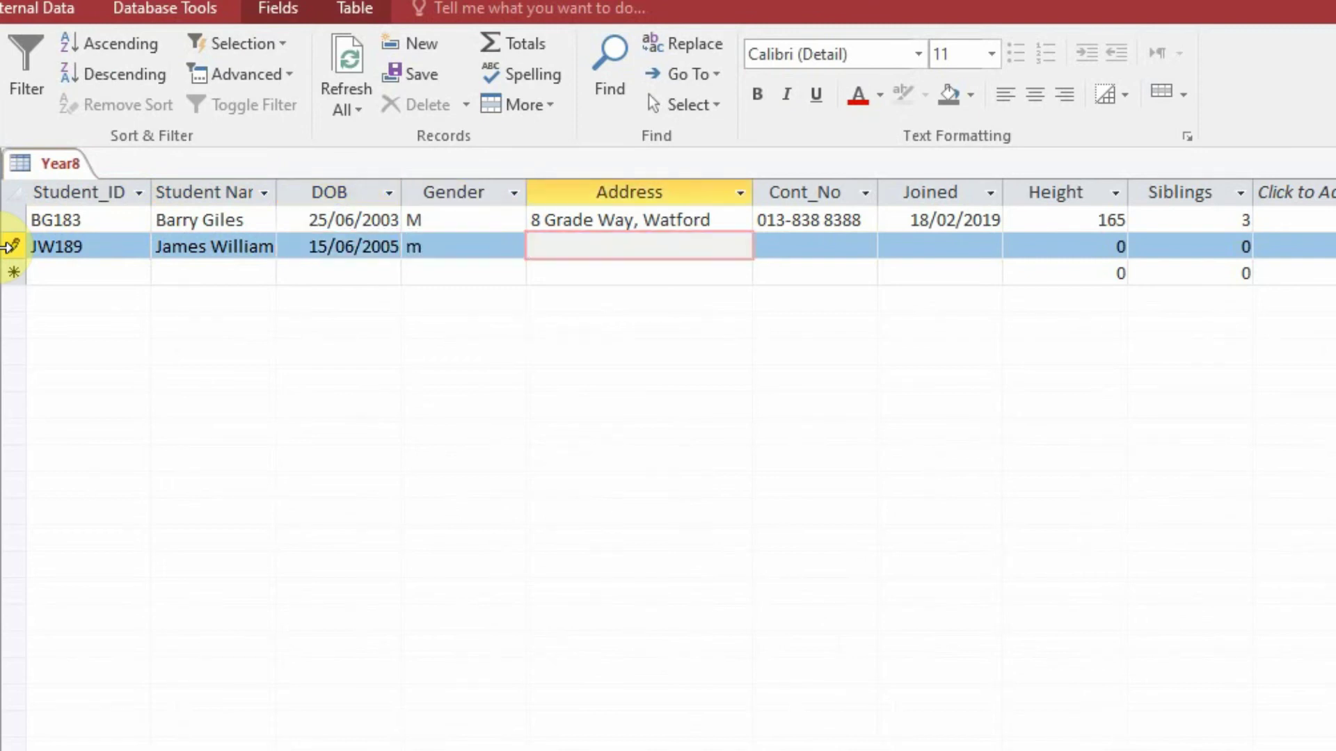
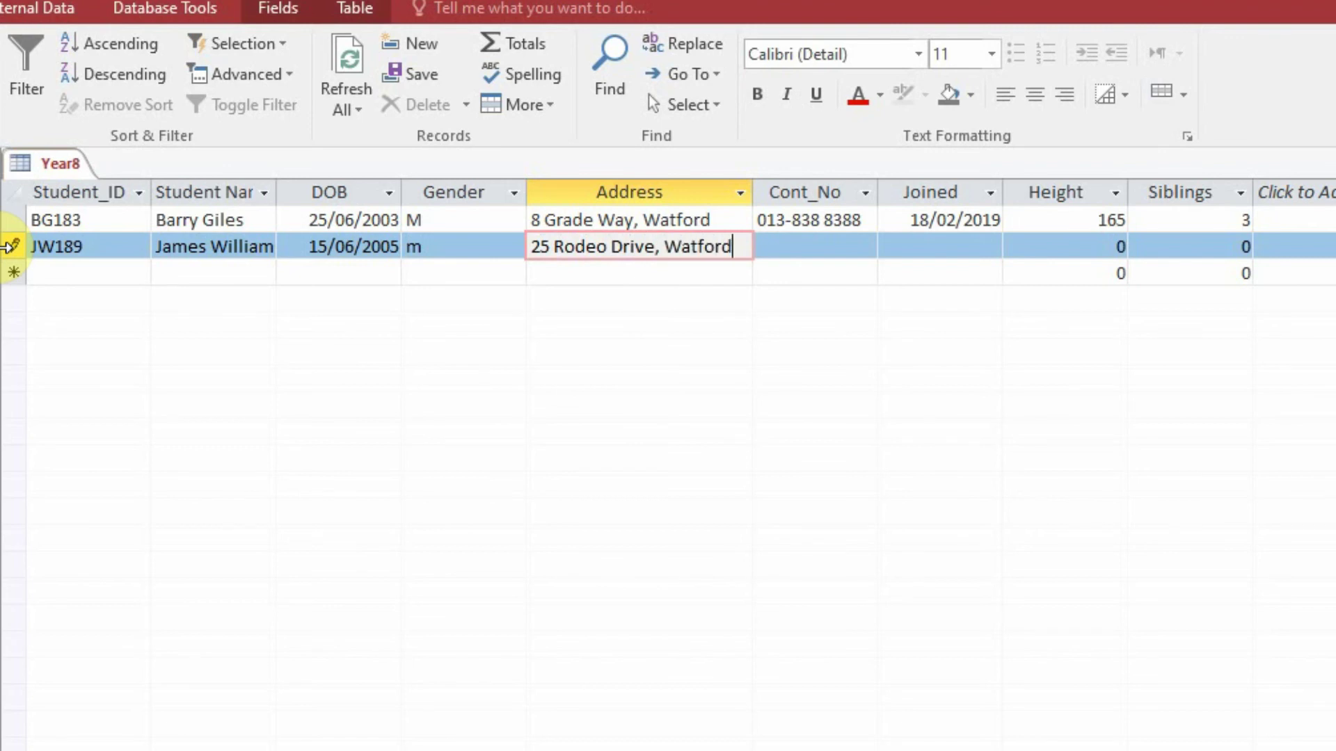
- Fill in the student's address and contact number, joined 16/01/2019, height 182 and 2 siblings
key("Tab")
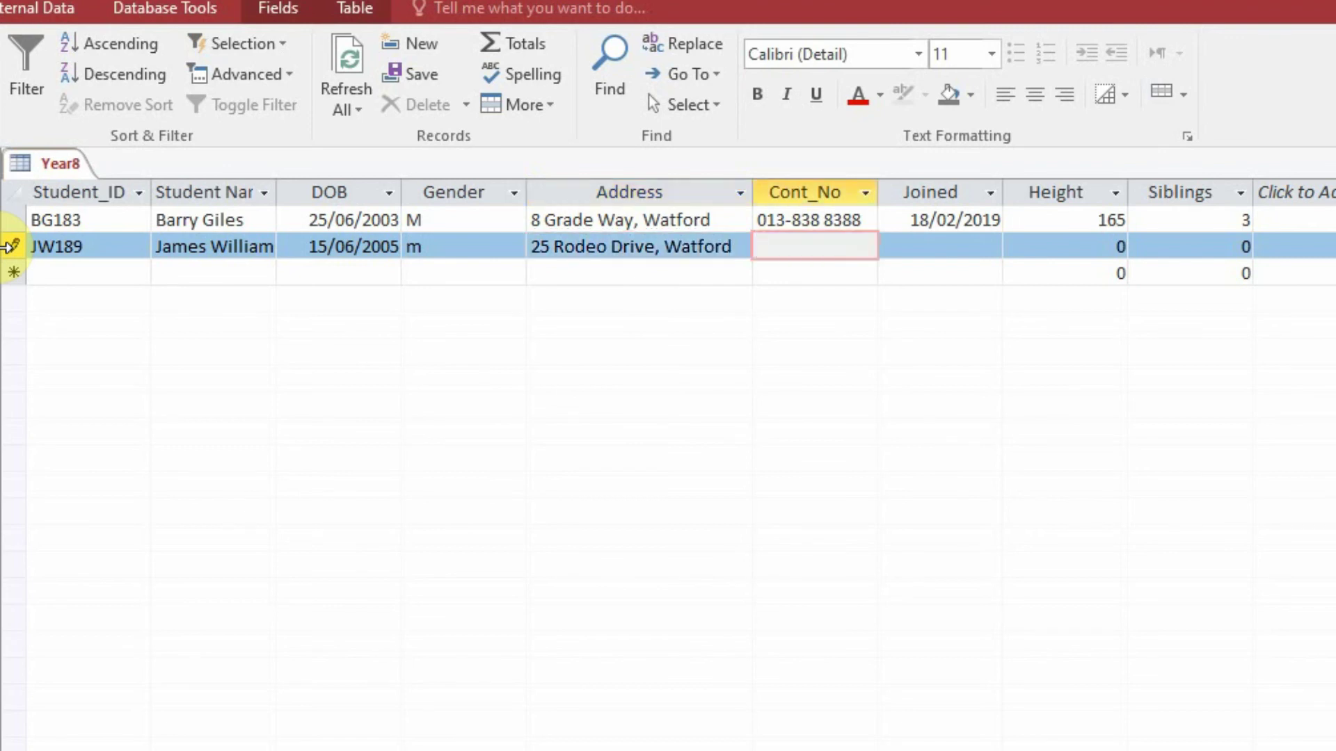
type("-882 3265")
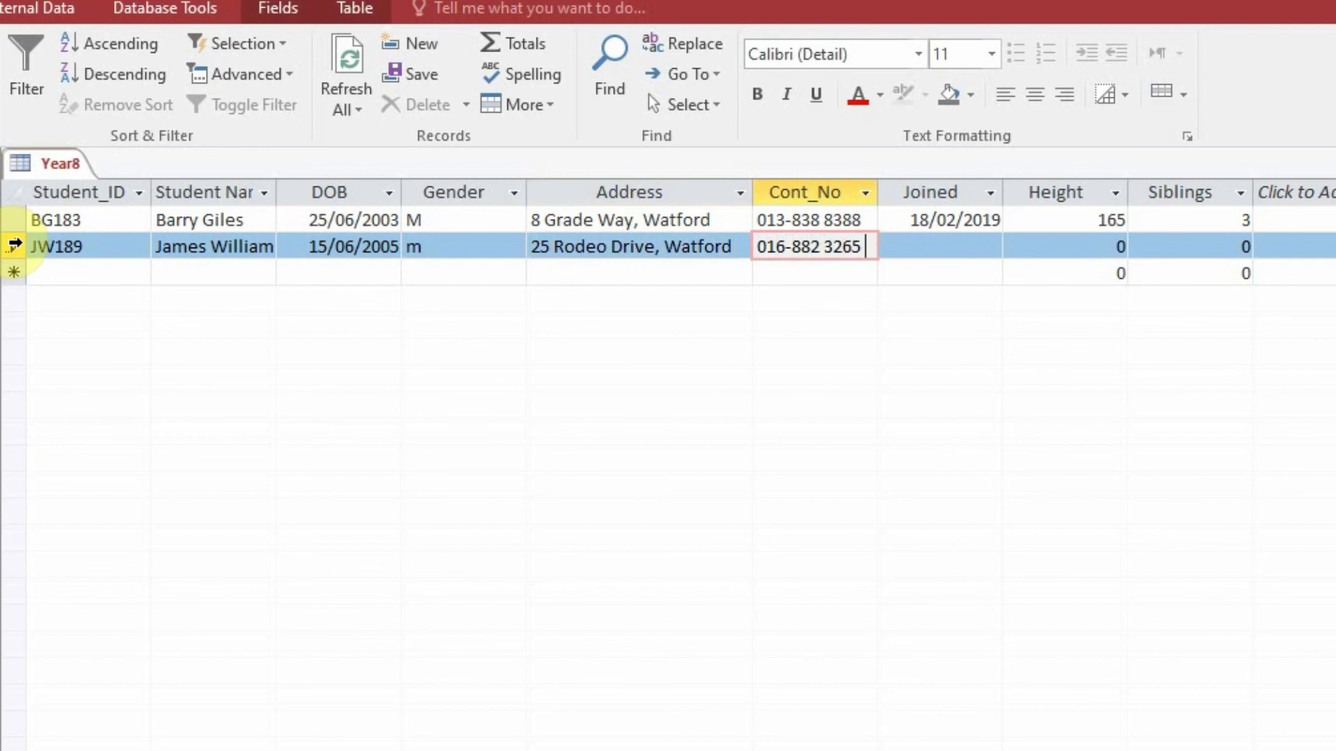
key("Tab")
type("16/")
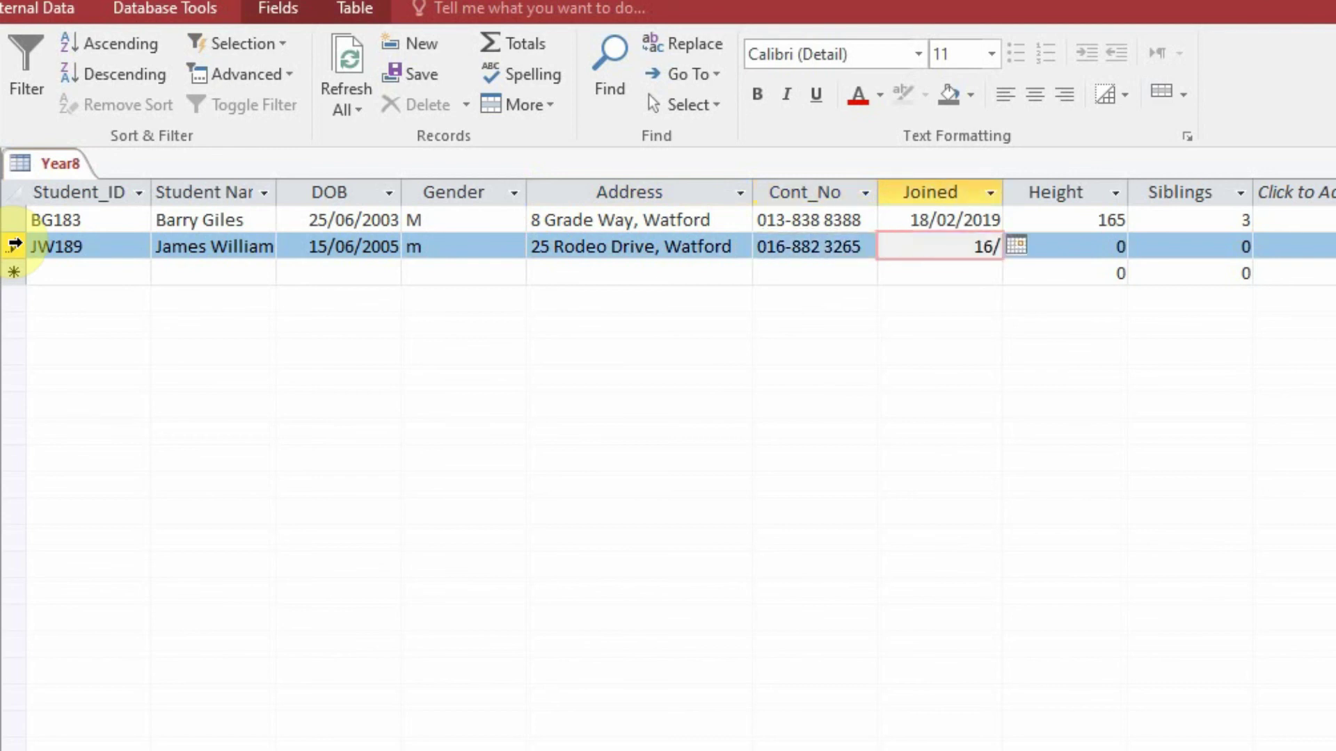
type("01/20196")
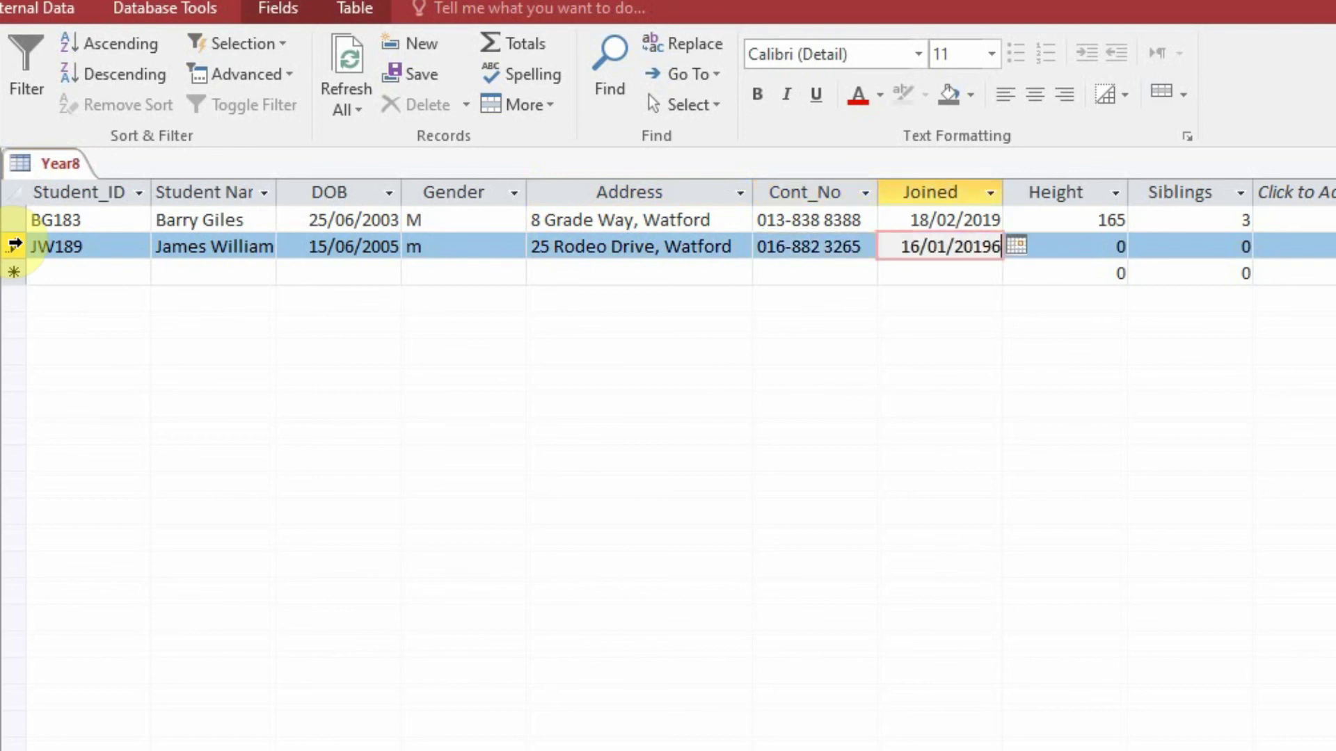
key("BackSpace")
key("Tab")
type("182")
key("Tab")
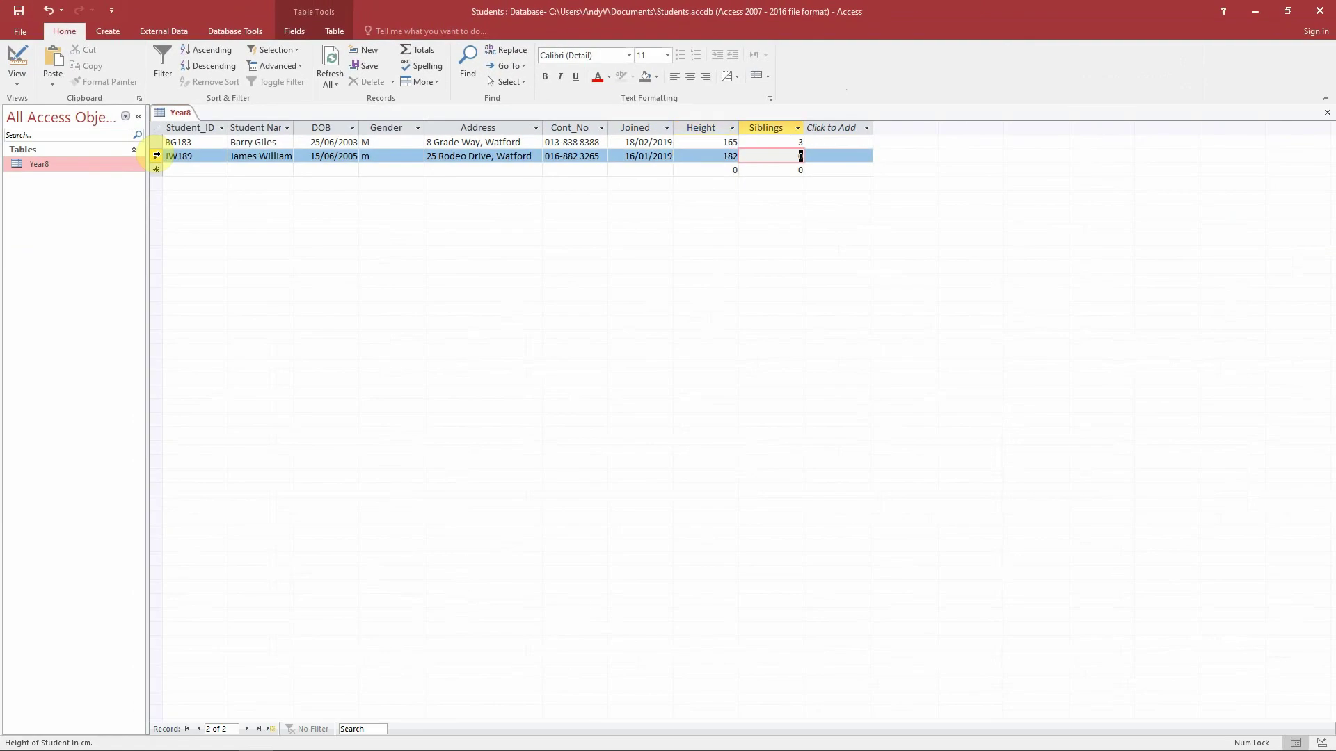
type("2")
- Change the JW189 record's Gender to capital M
key("Down")
key("Left")
key("Left")
key("Left")
key("Left")
key("Left")
key("Left")
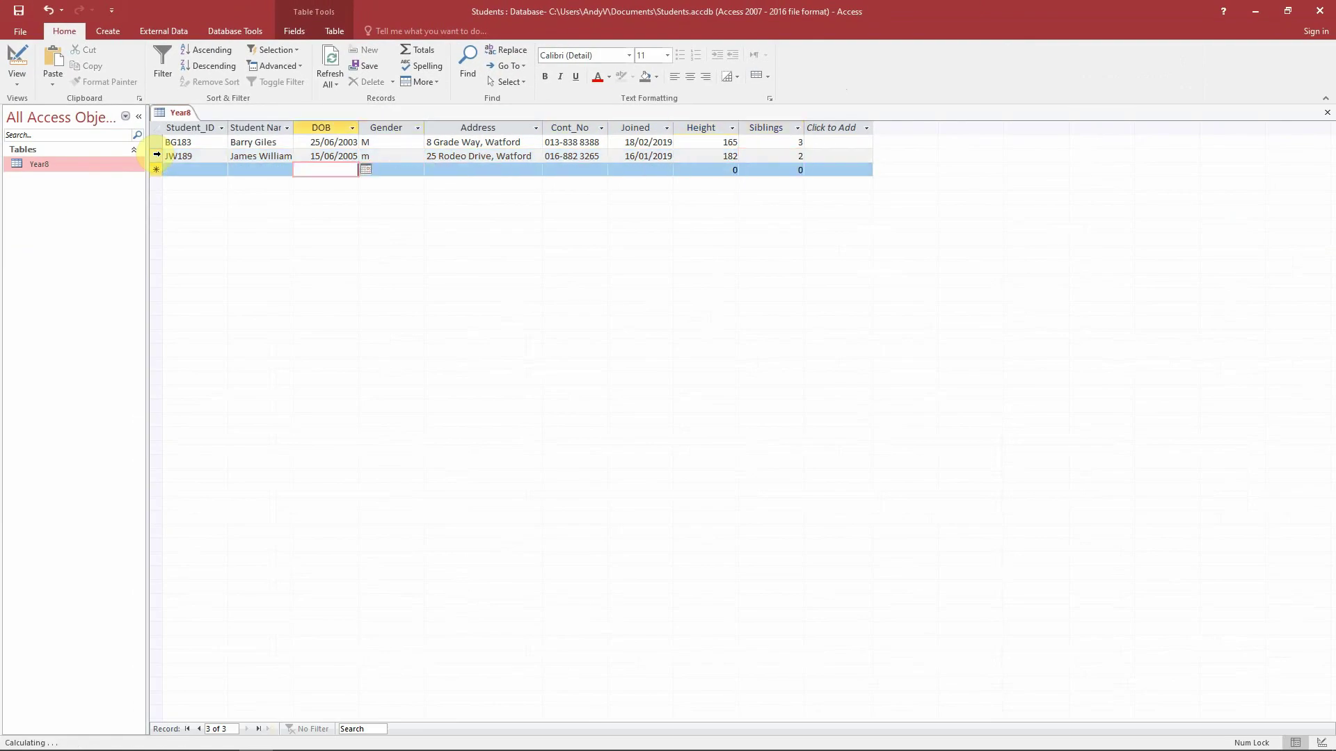
key("Left")
key("Left")
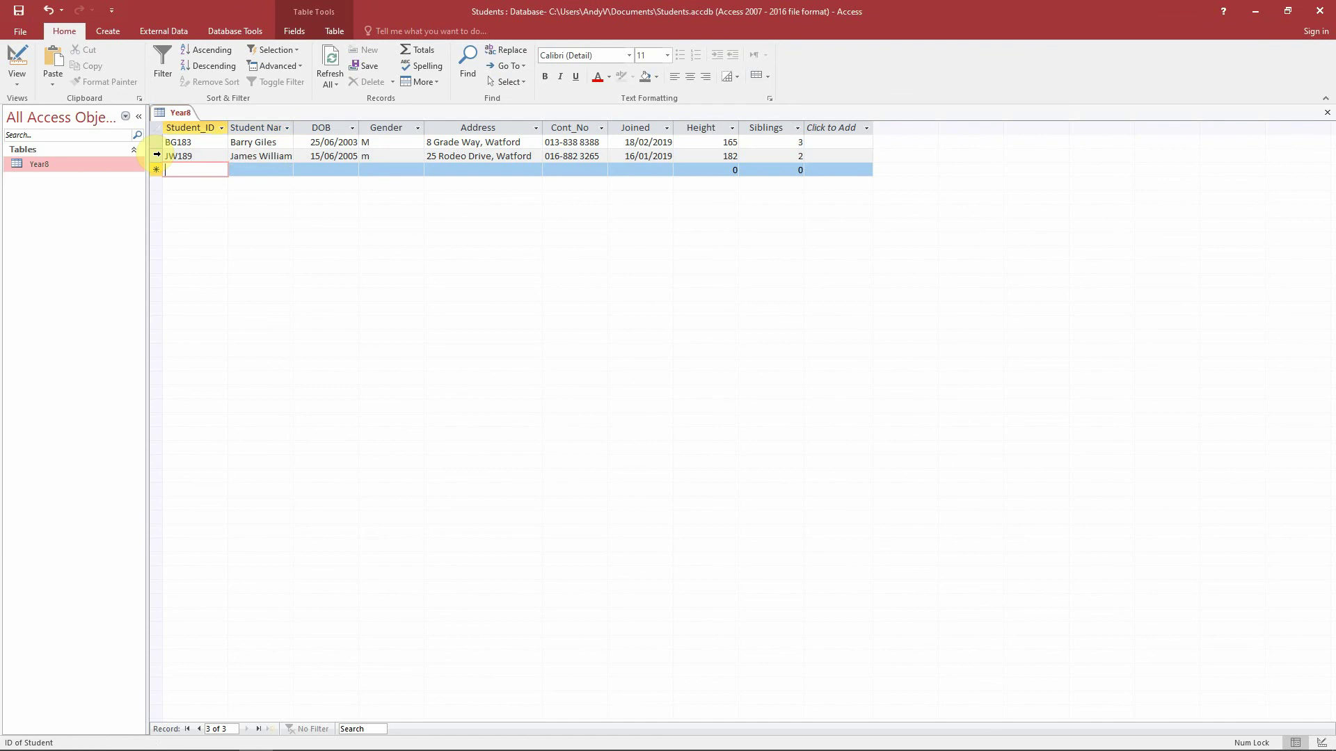
key("Right")
key("Right")
key("Right")
key("Up")
type("M")
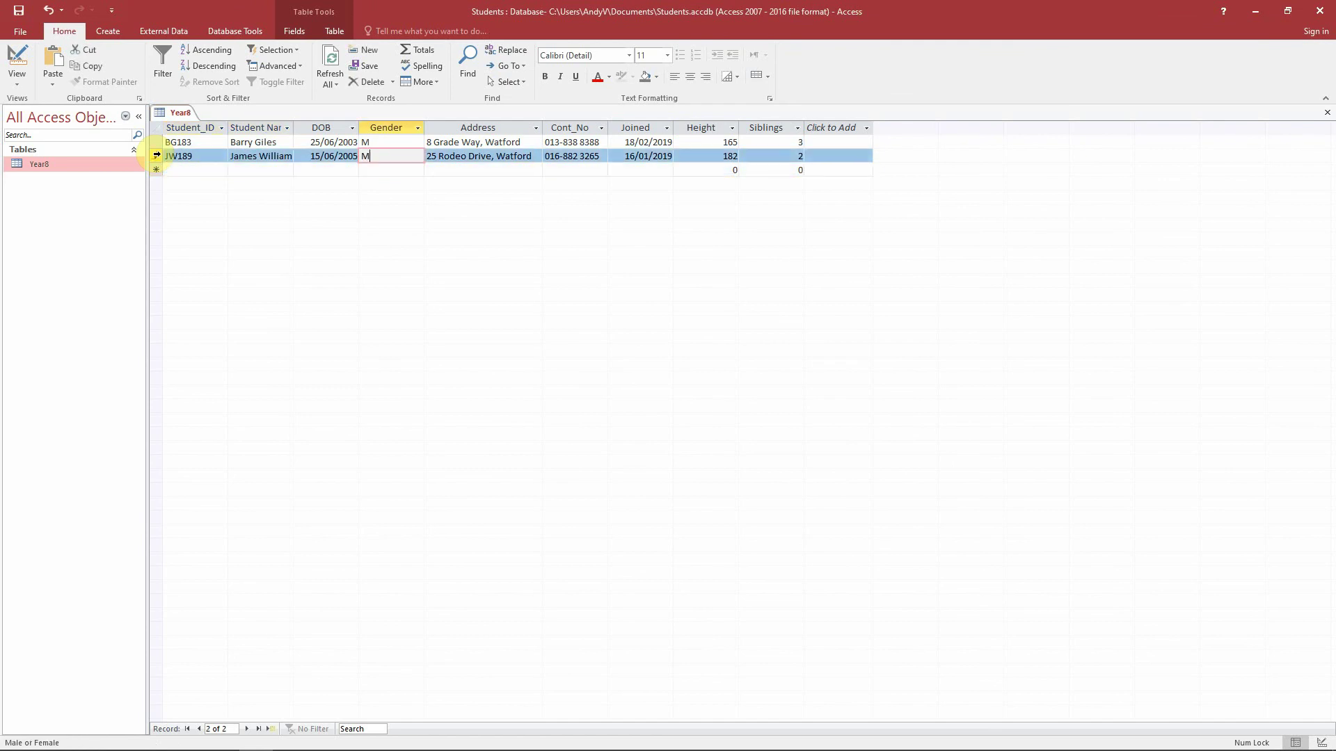